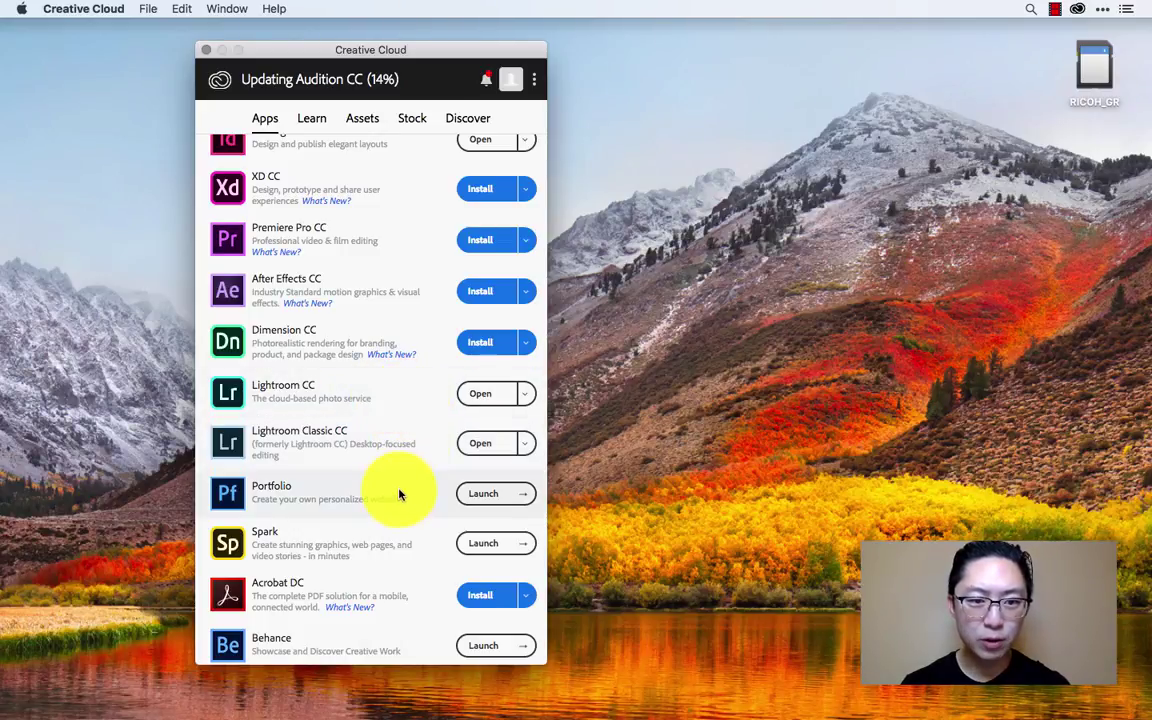
# Launch Lightroom CC from the Creative Cloud Apps list.
pyautogui.click(481, 389)
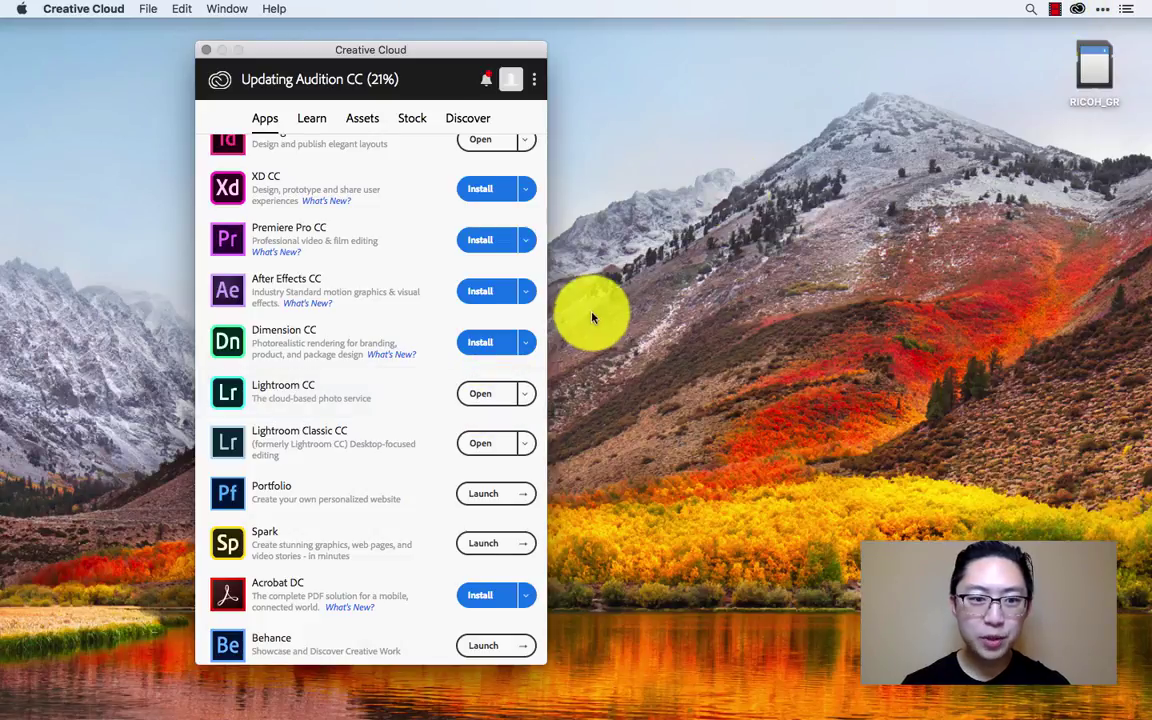
# Search Spotlight for 'lightroom cl' and launch the matching Lightroom app.
pyautogui.click(1033, 7)
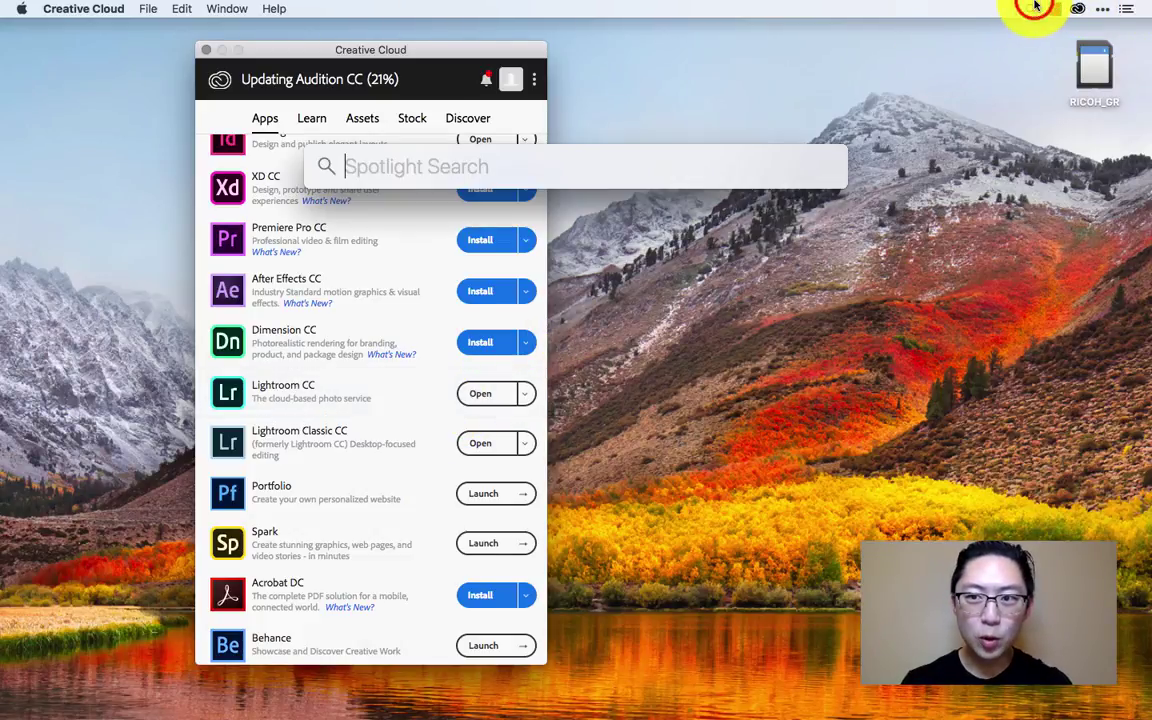
pyautogui.write('lightroom cl')
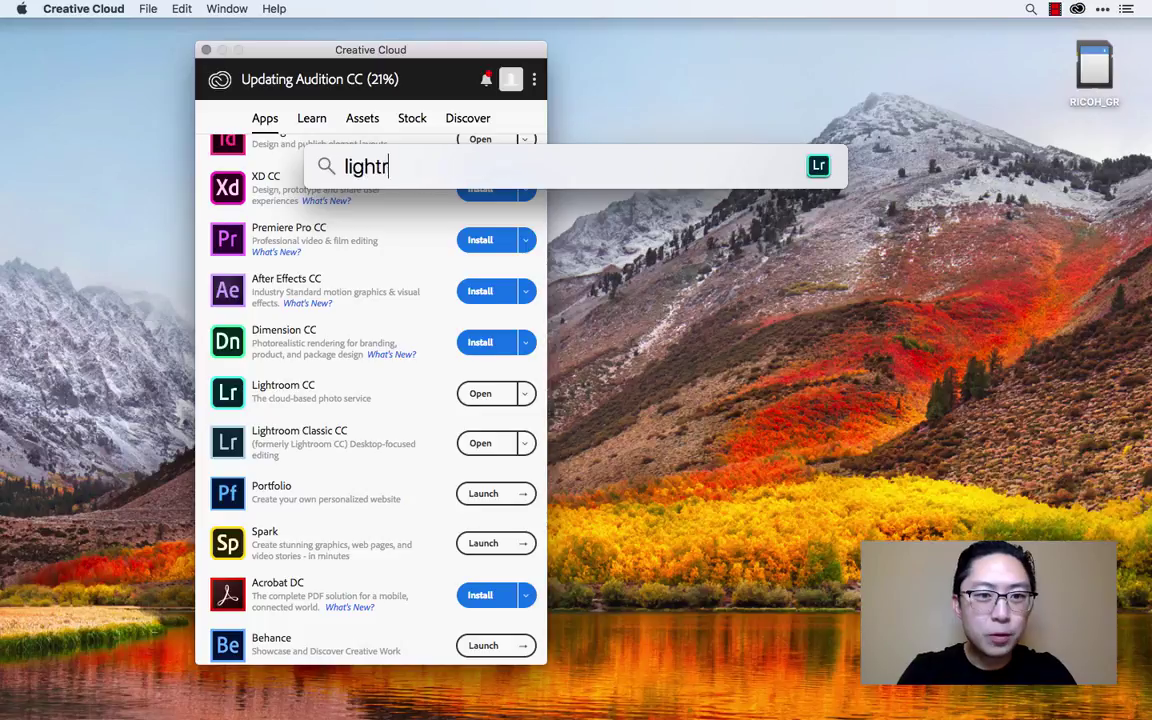
pyautogui.press('Return')
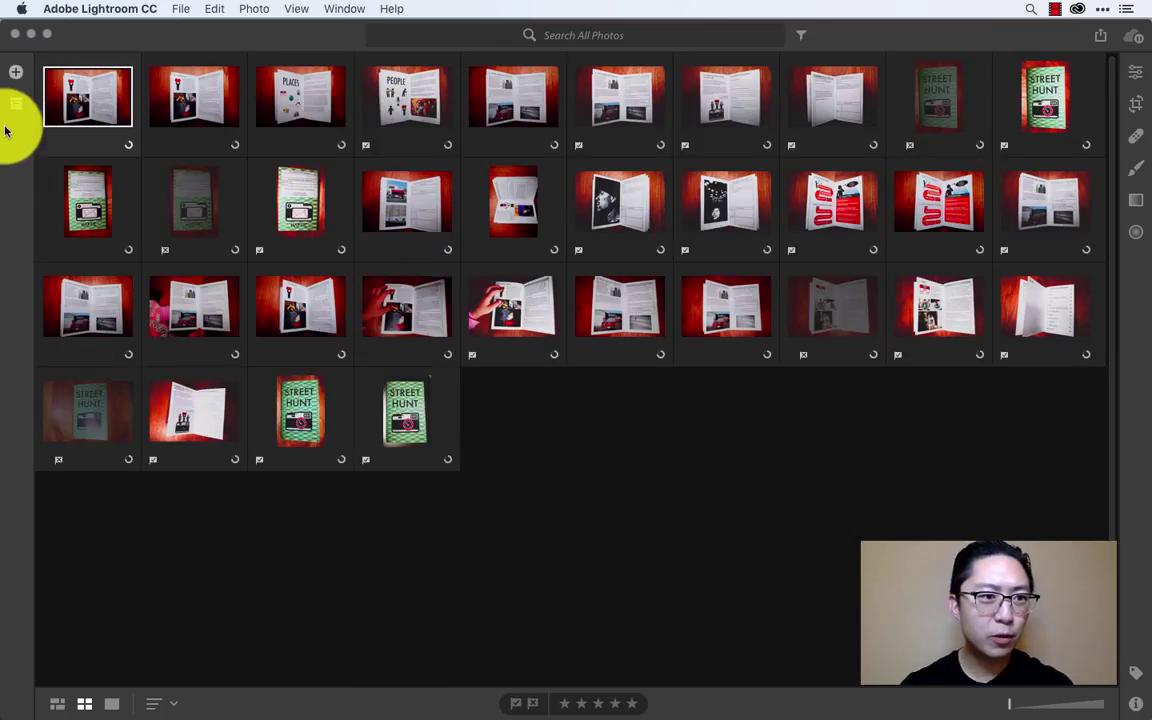
# Pick the RICOH_GR card as source and add its photos to new album 'NYC + OC'.
pyautogui.click(17, 76)
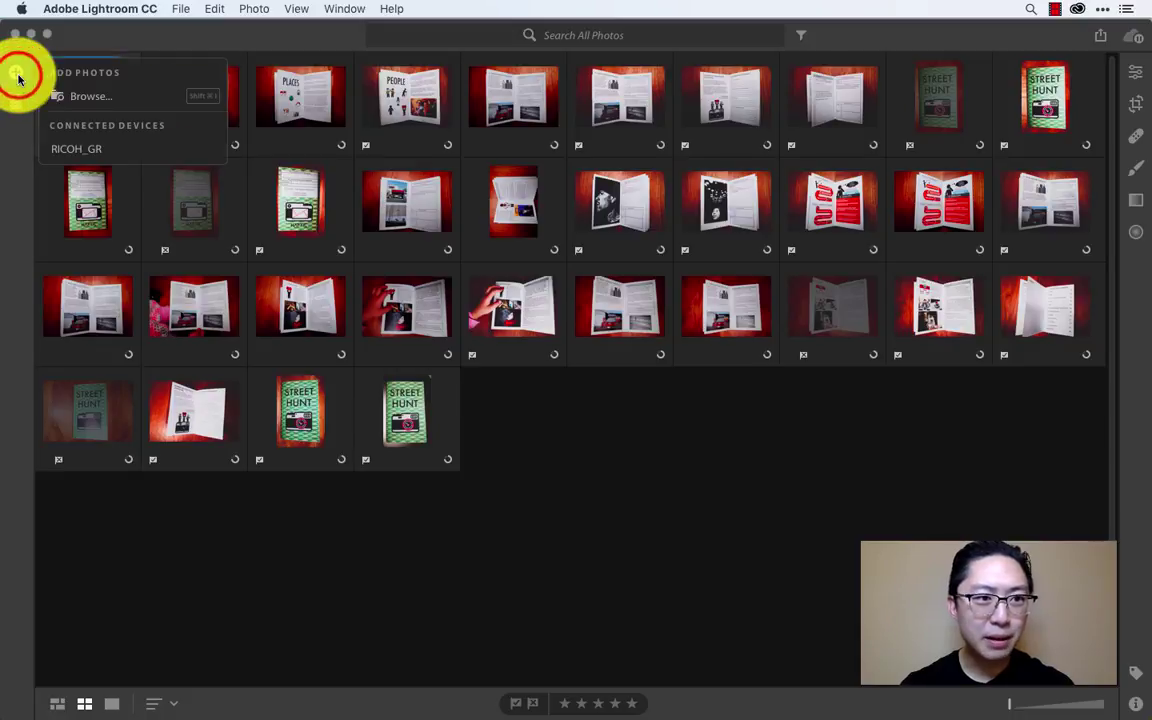
pyautogui.click(77, 152)
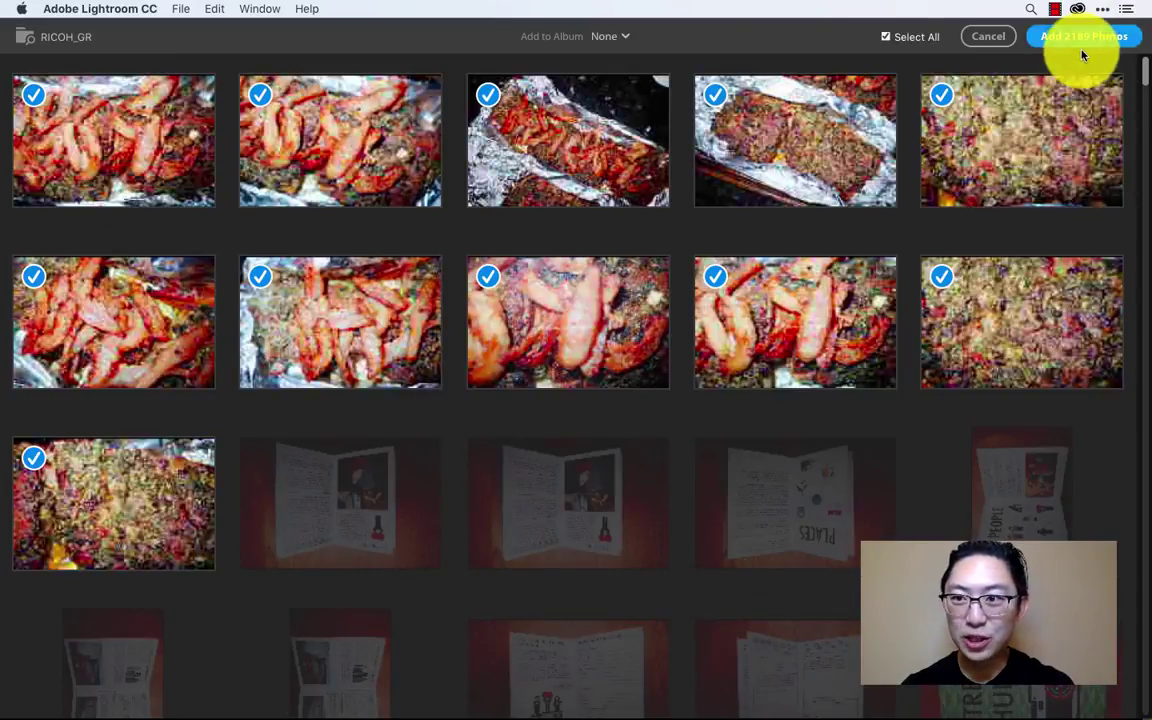
pyautogui.click(615, 38)
pyautogui.click(612, 70)
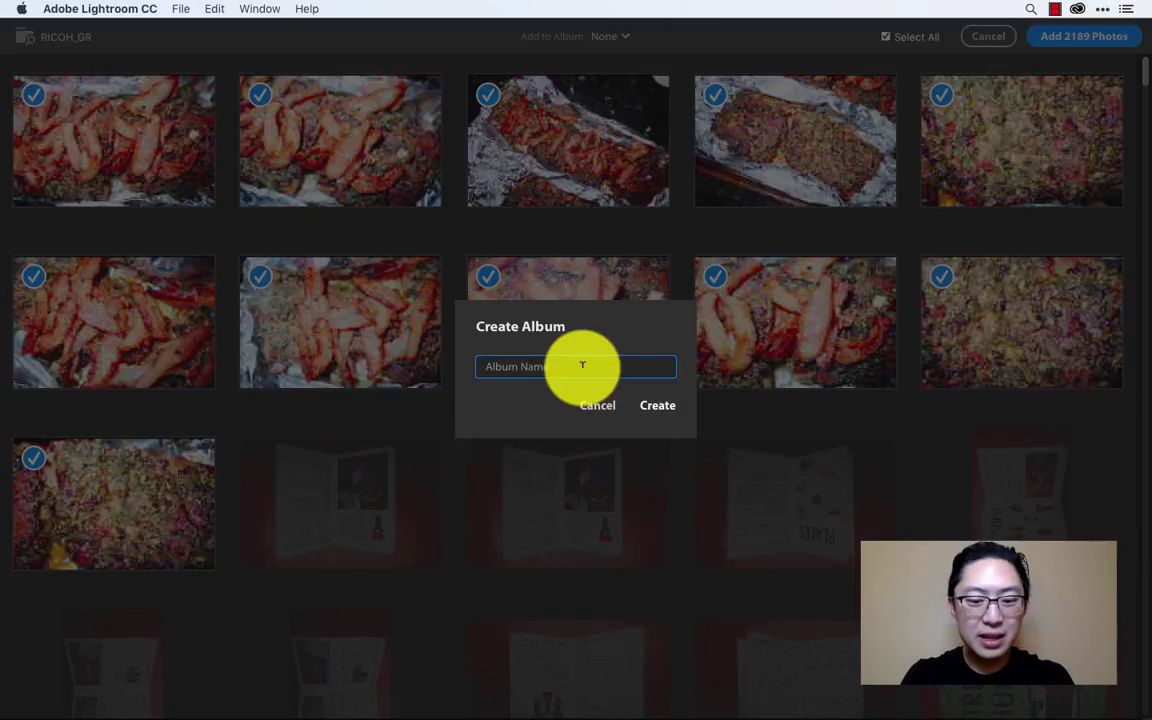
pyautogui.write('NYC + OC')
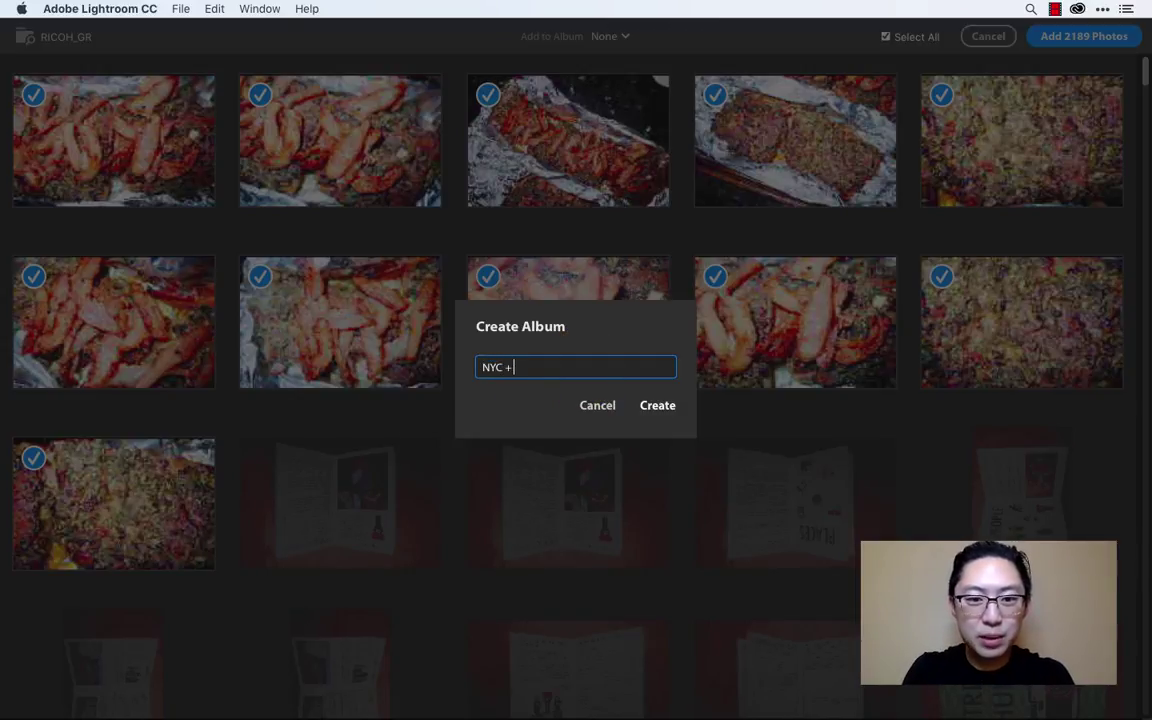
pyautogui.click(643, 411)
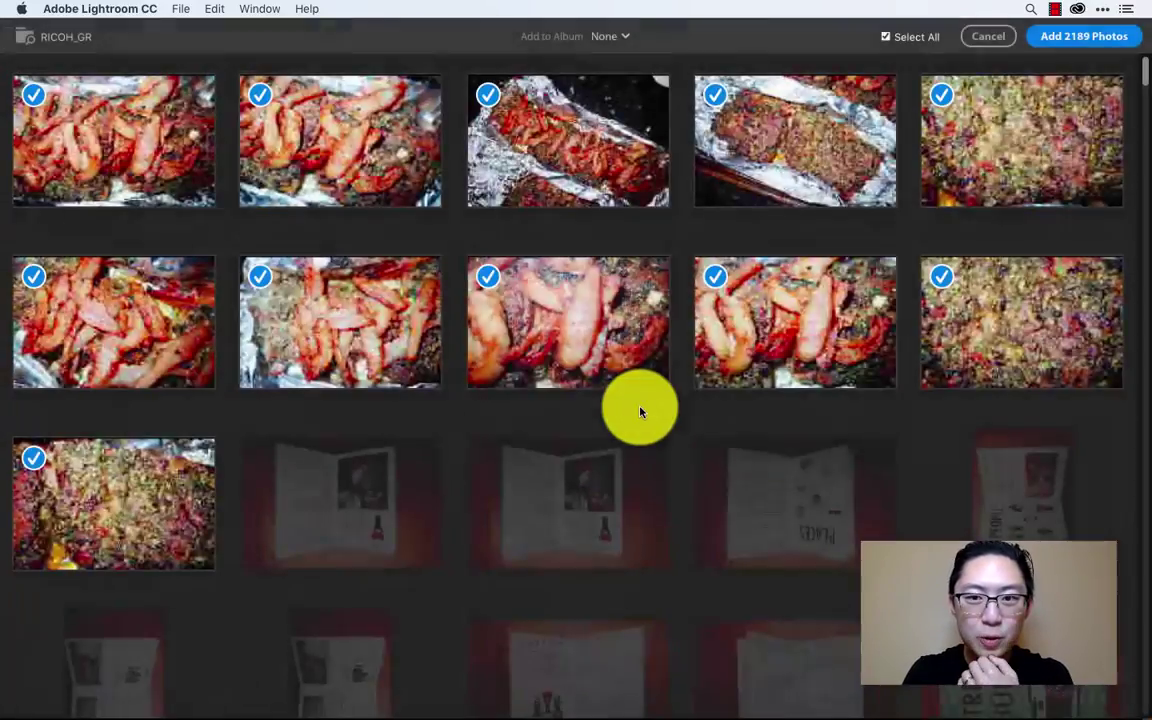
# Start importing all 2189 photos from the RICOH_GR card.
pyautogui.click(1080, 38)
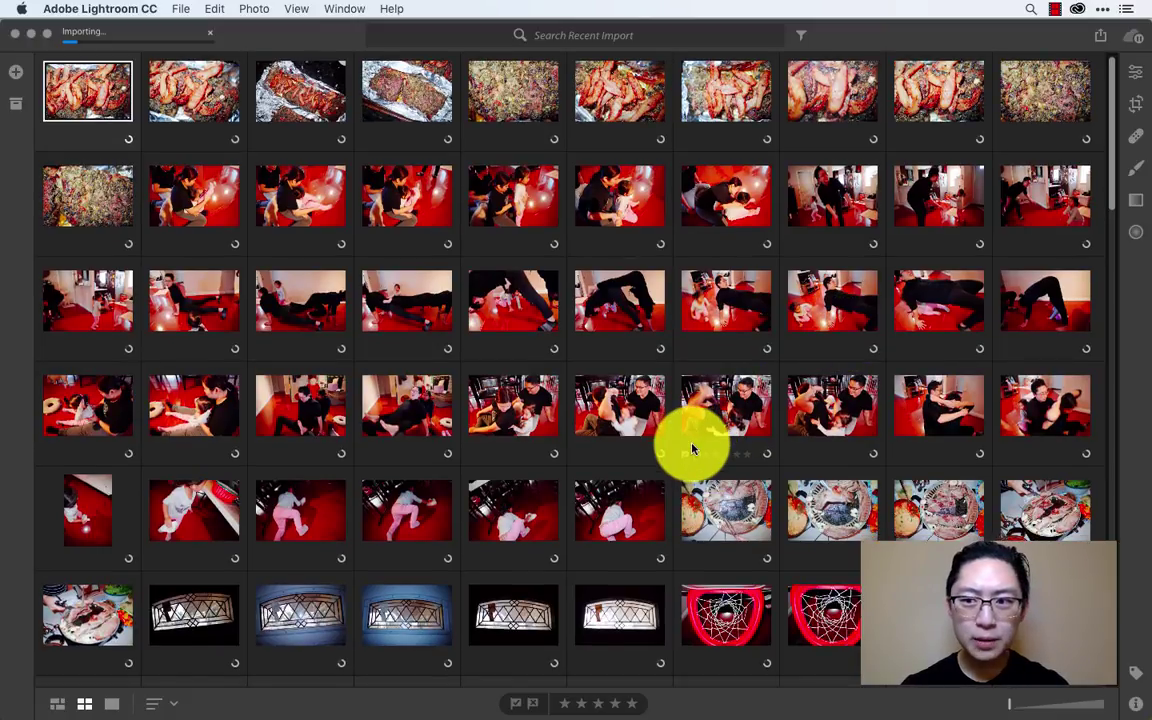
# Scroll up and down through the Recent Import grid to browse the incoming photos.
pyautogui.scroll(-1, 692, 449)
pyautogui.scroll(-2, 692, 449)
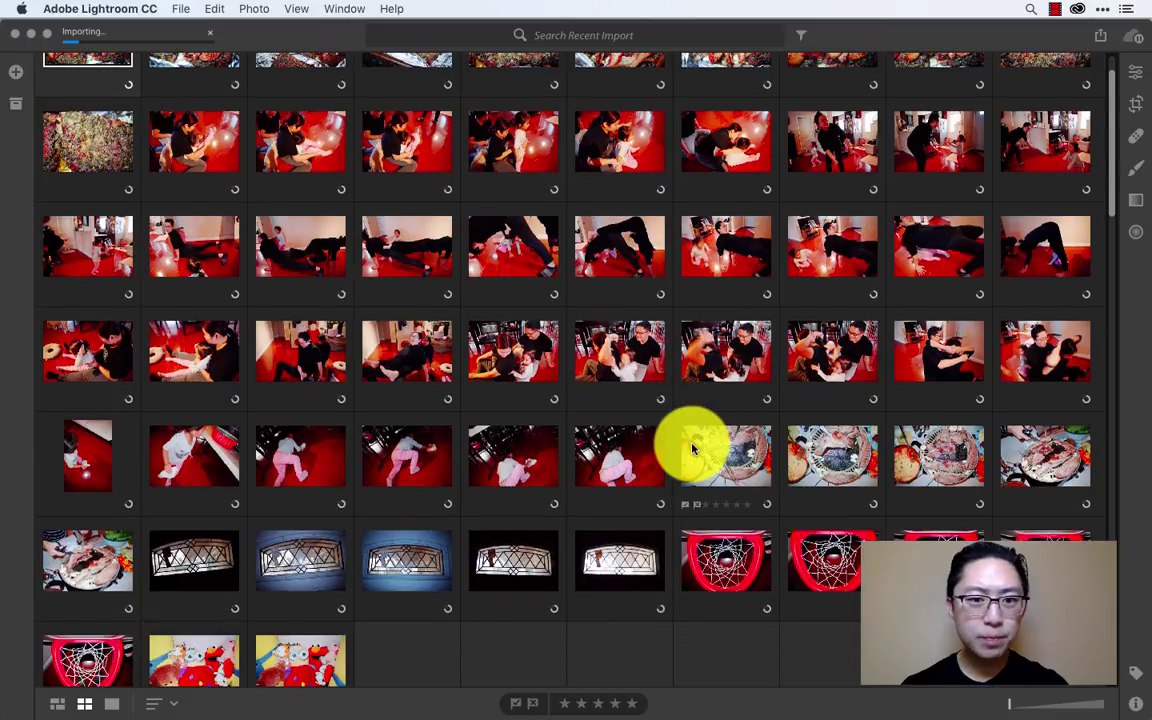
pyautogui.scroll(-1, 692, 449)
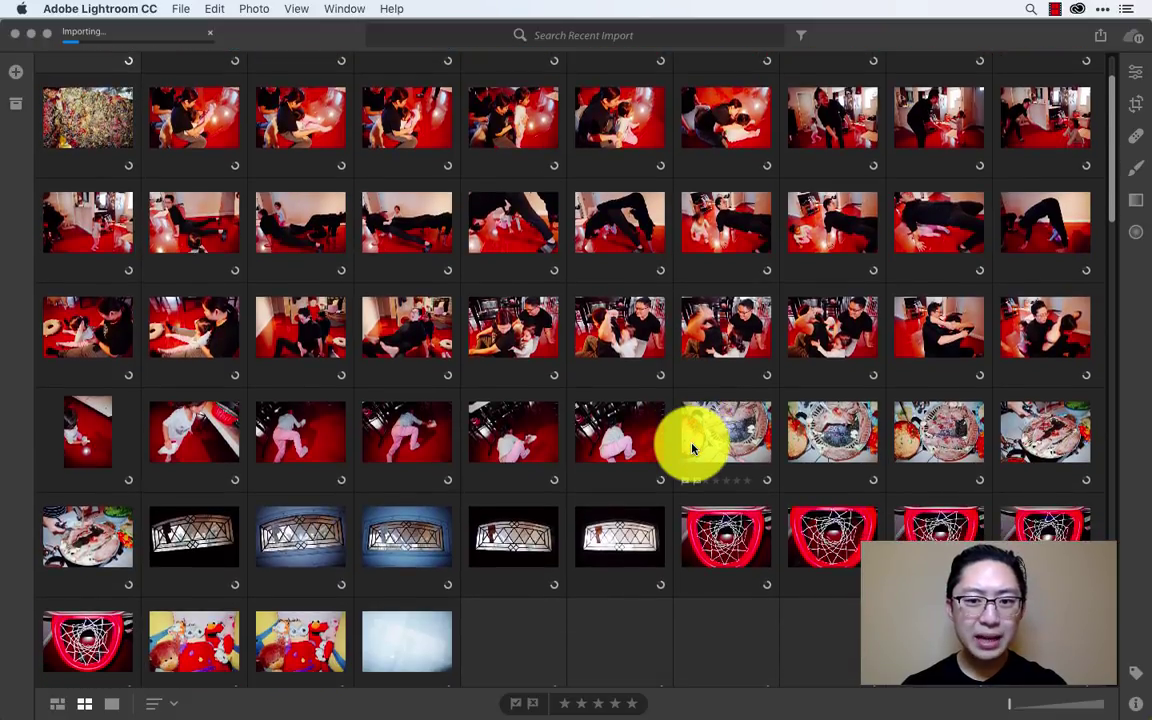
pyautogui.scroll(2, 692, 449)
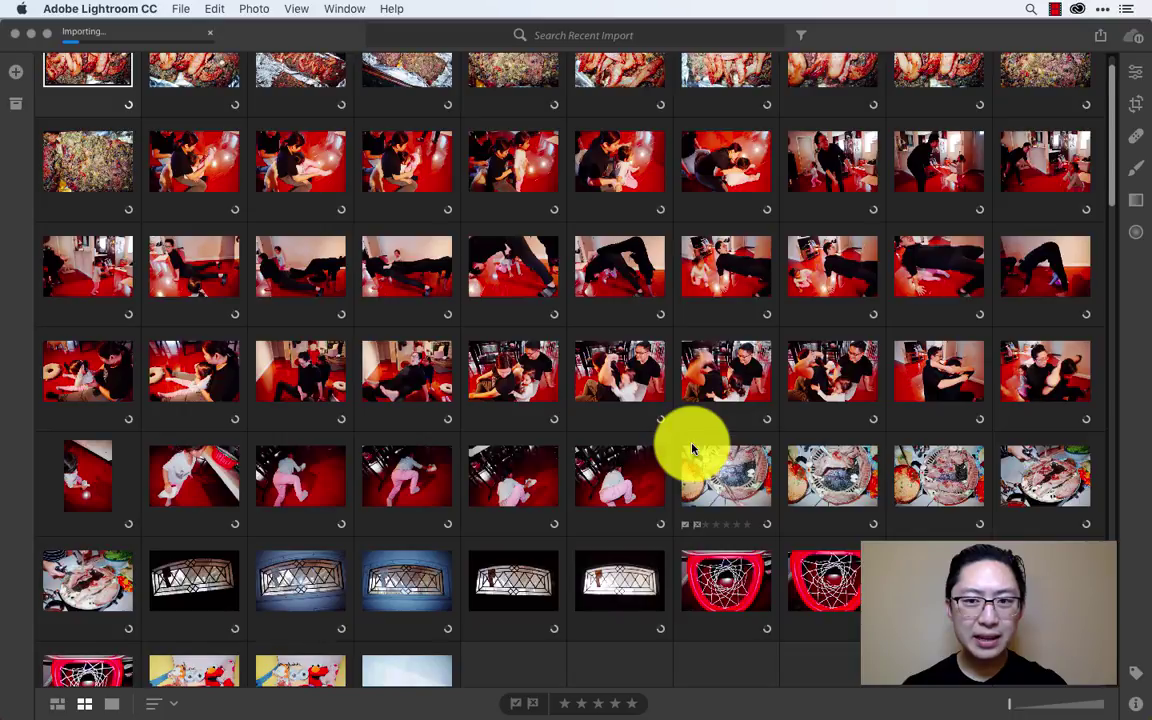
pyautogui.scroll(2, 692, 449)
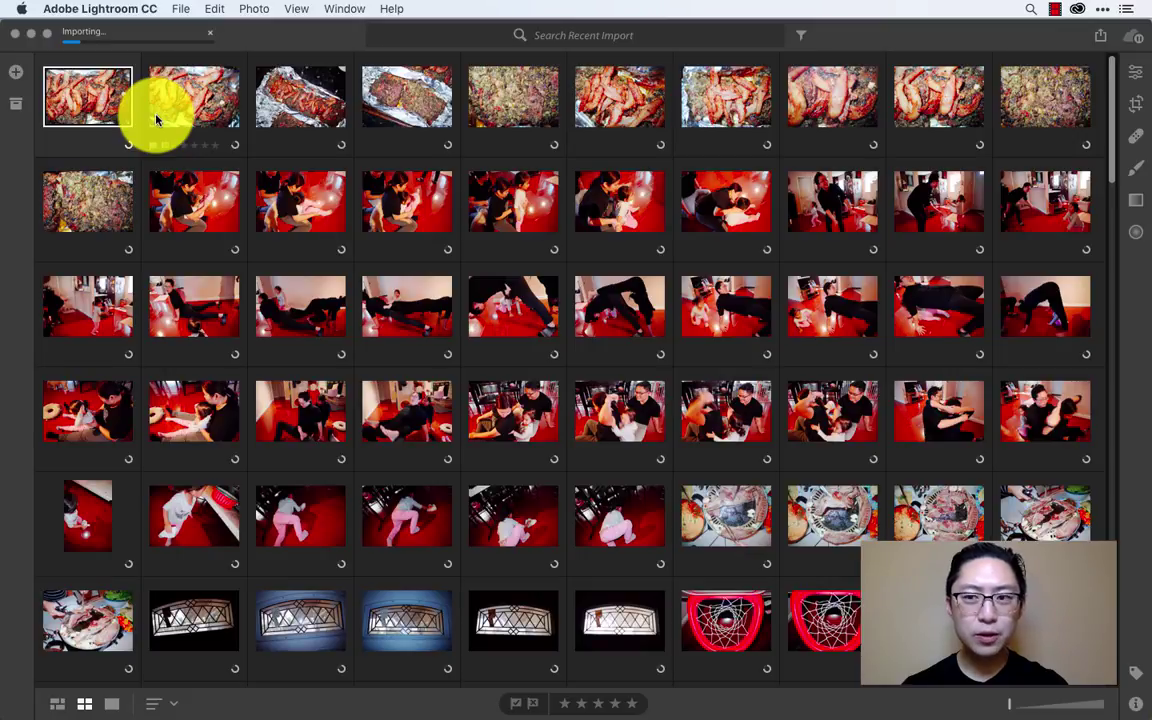
pyautogui.scroll(-2, 156, 119)
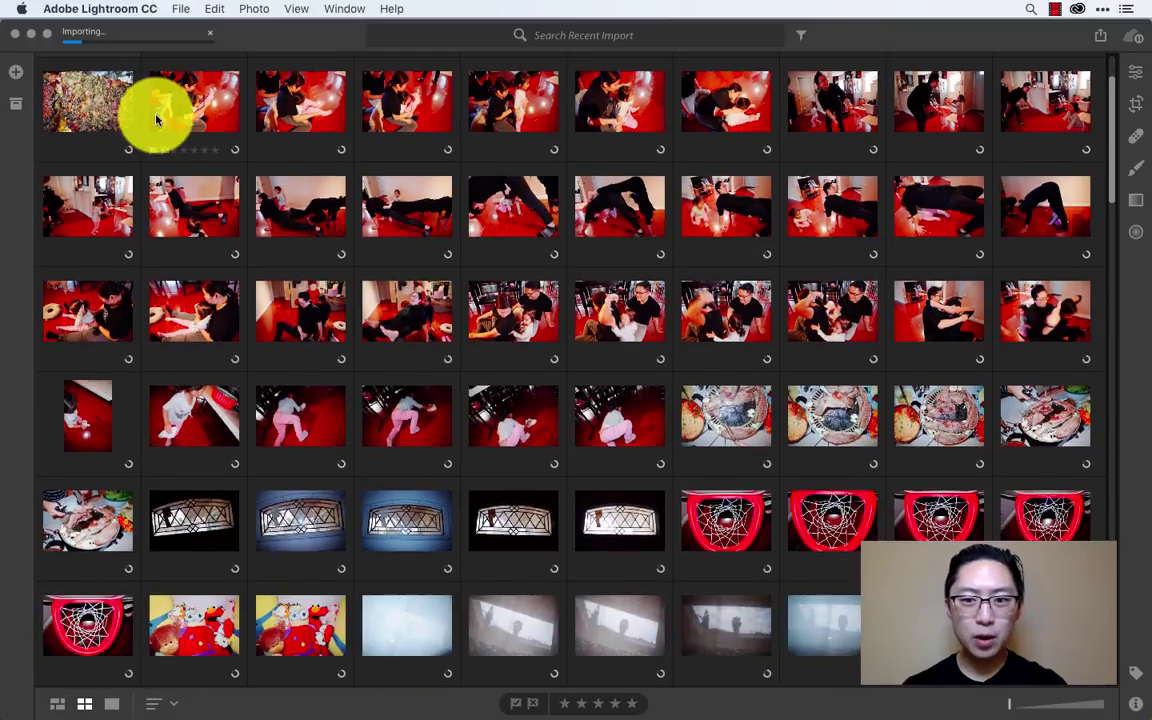
pyautogui.scroll(-1, 156, 119)
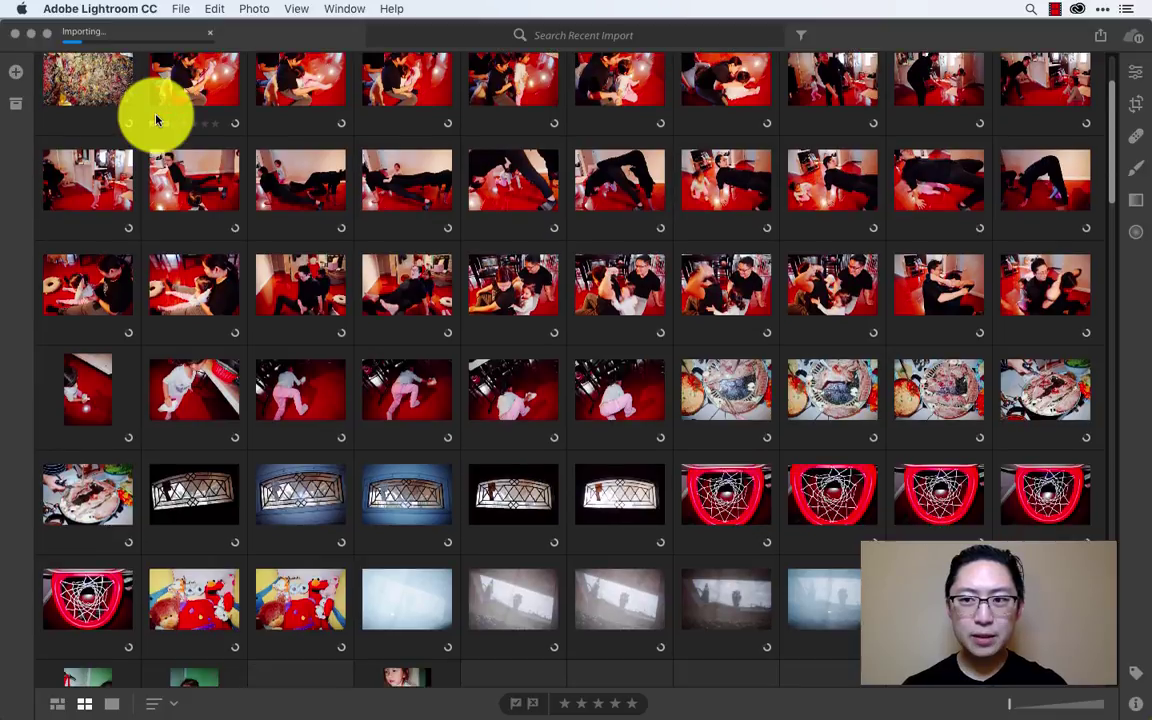
pyautogui.scroll(3, 156, 119)
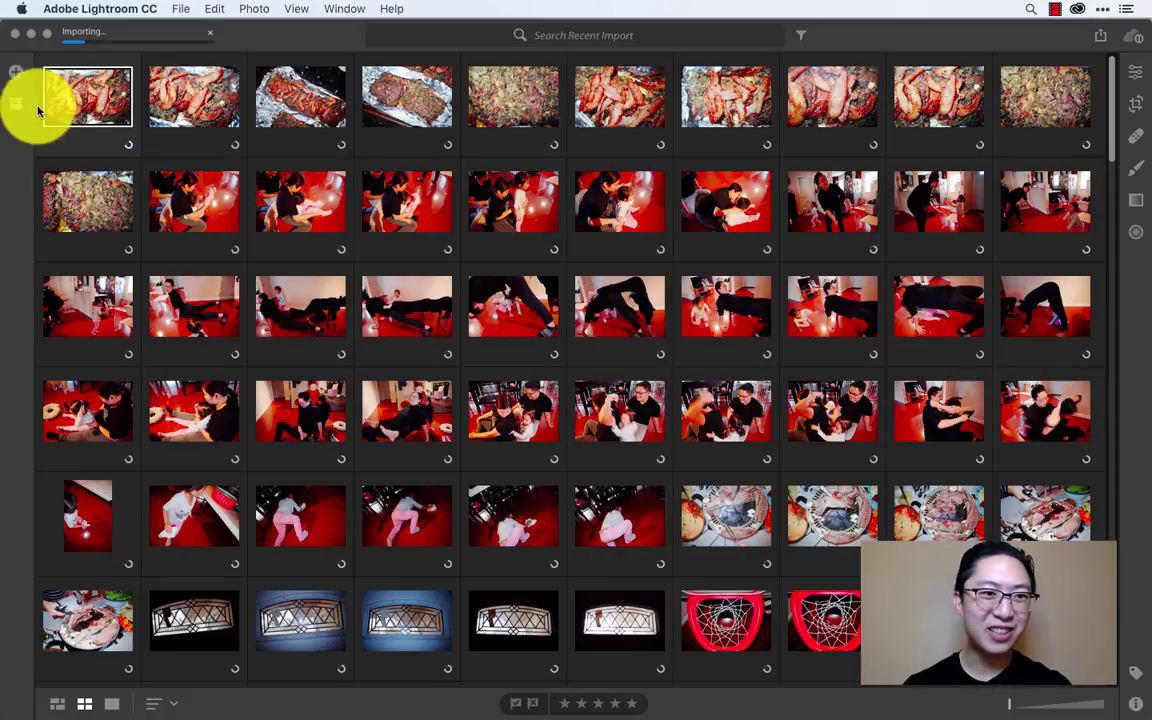
# Open the first food photo large with the Edit panel showing Color Mixer and Effects.
pyautogui.doubleClick(85, 96)
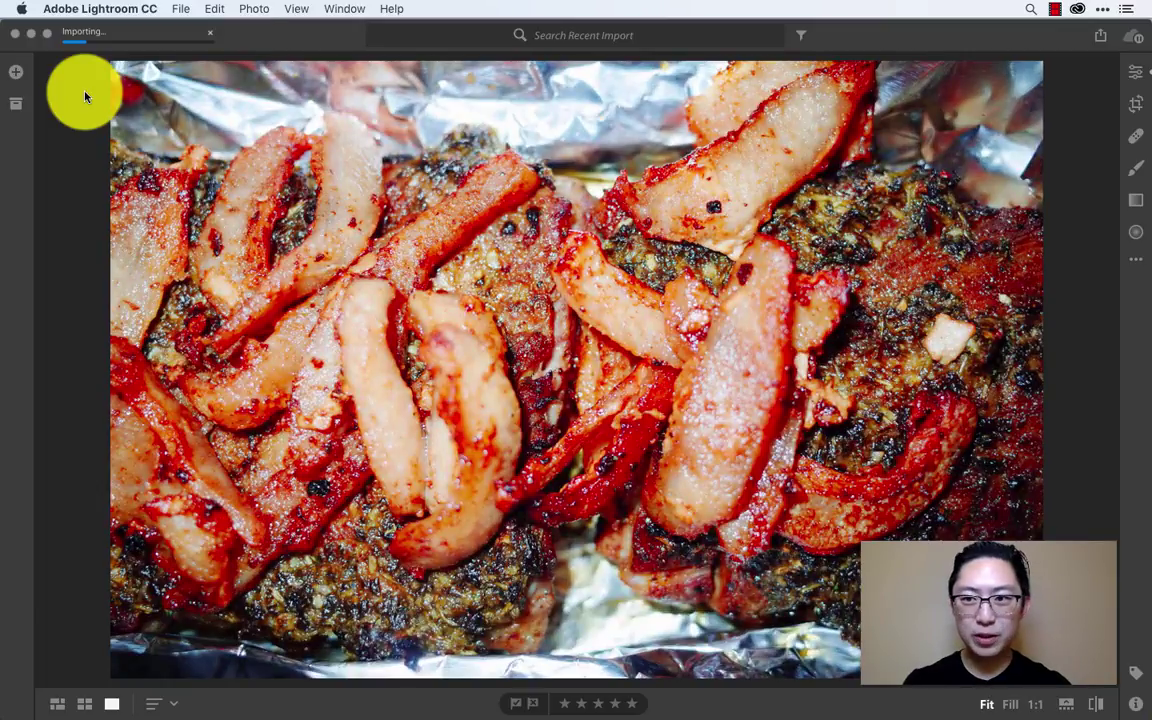
pyautogui.hotkey('shift', 'g')
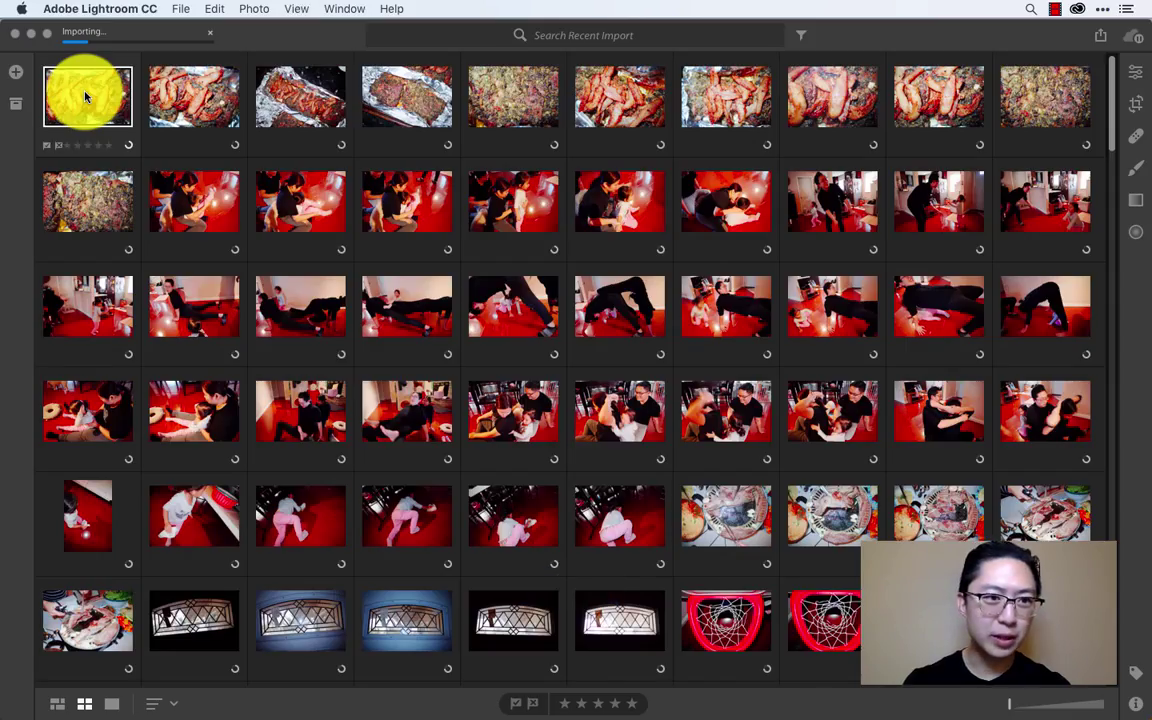
pyautogui.press('g')
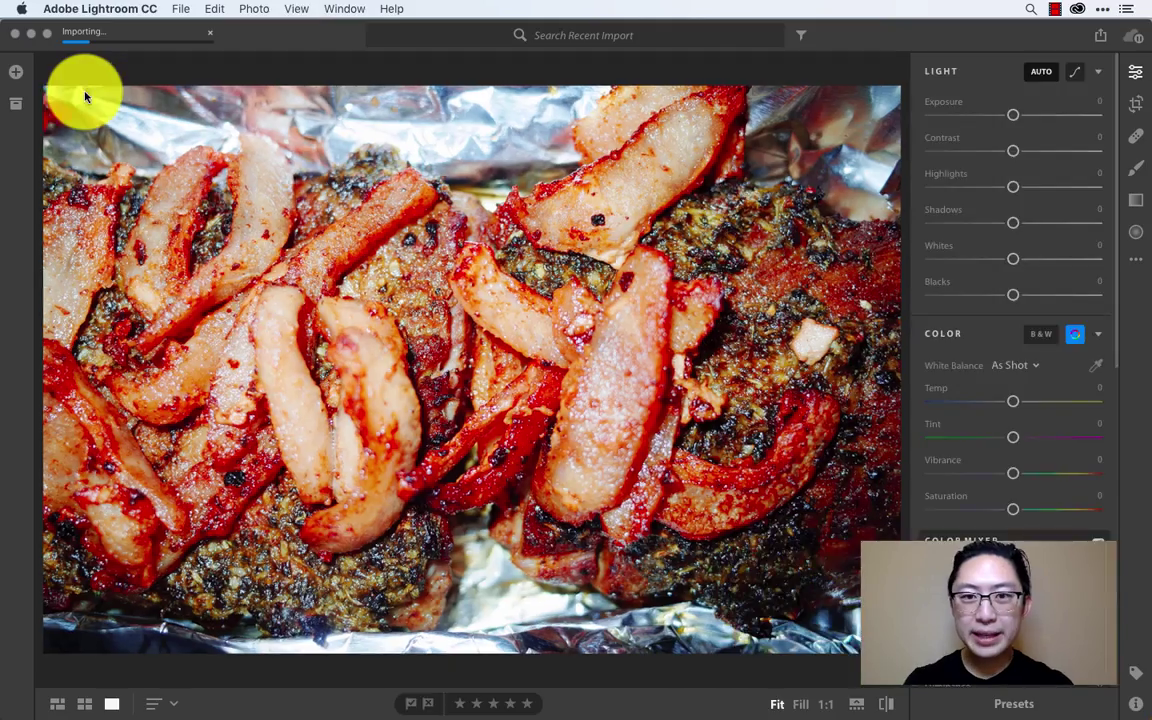
pyautogui.click(1136, 72)
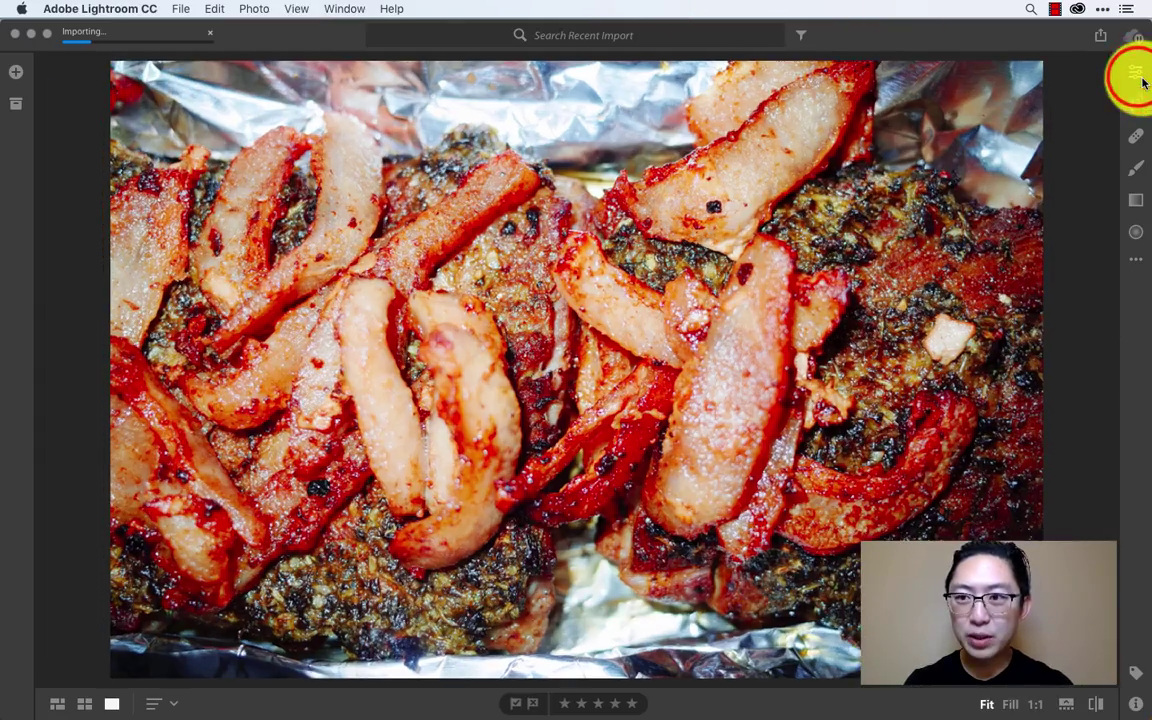
pyautogui.click(1141, 80)
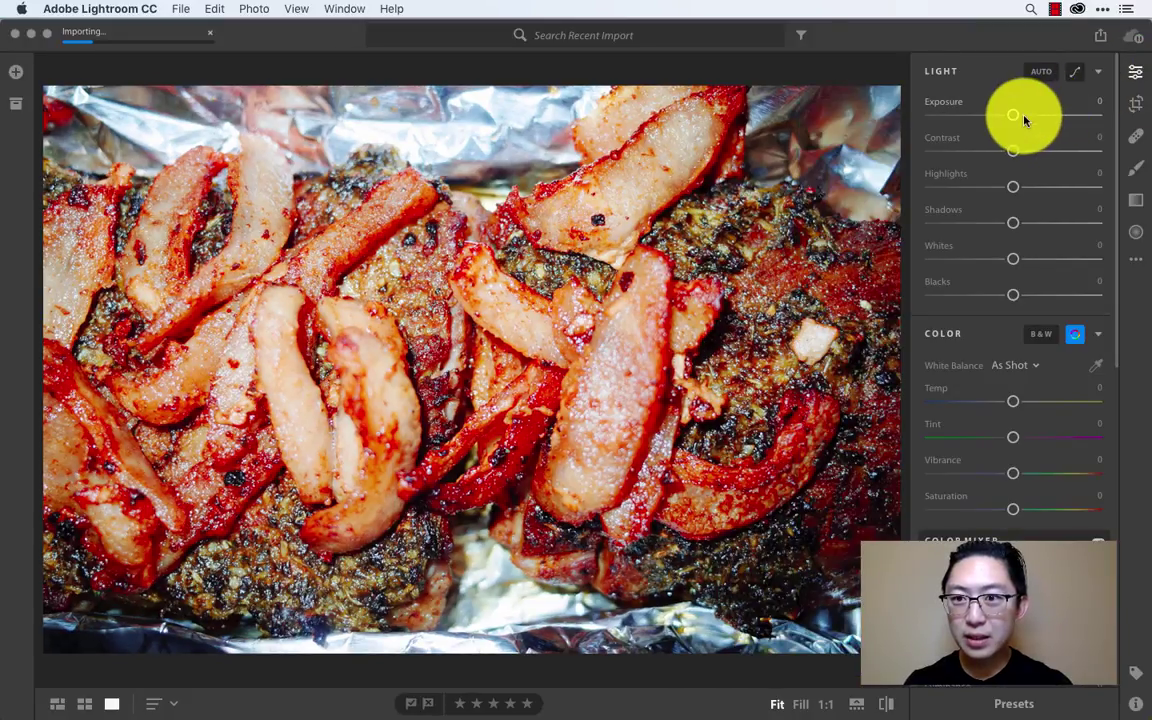
pyautogui.scroll(-3, 1015, 312)
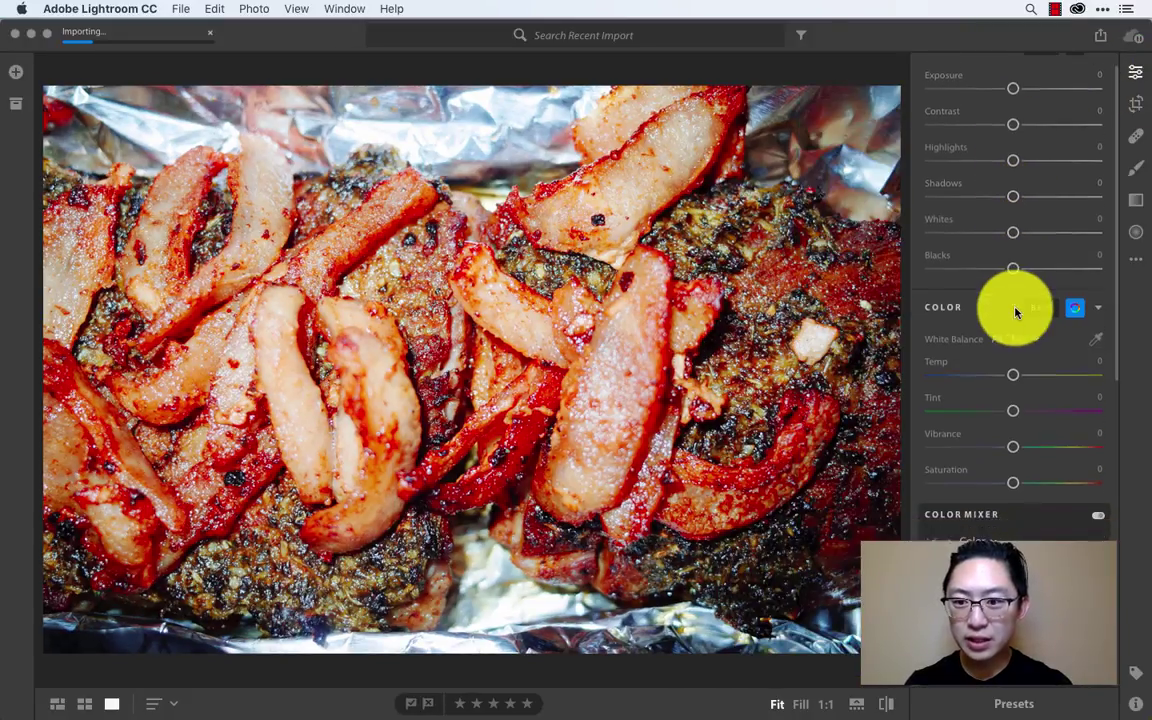
pyautogui.scroll(-8, 1015, 312)
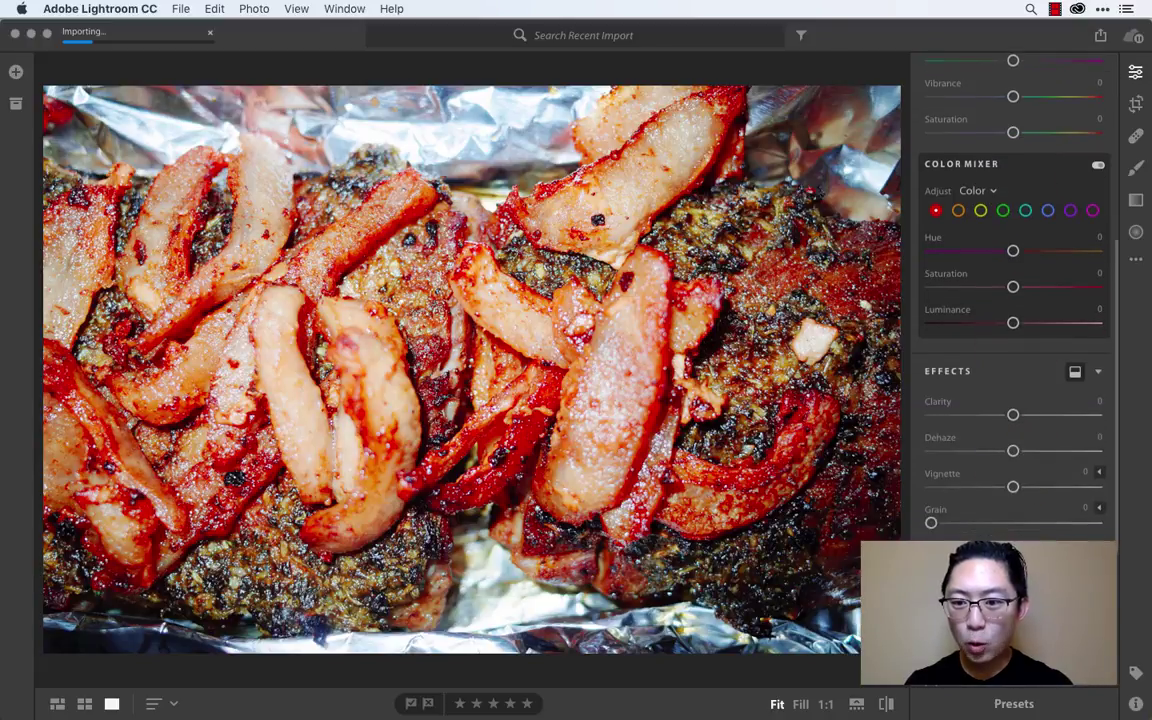
# Try the Matte, Vivid, High Contrast, Punchy Detail, Bright and Natural presets on the photo.
pyautogui.click(1009, 706)
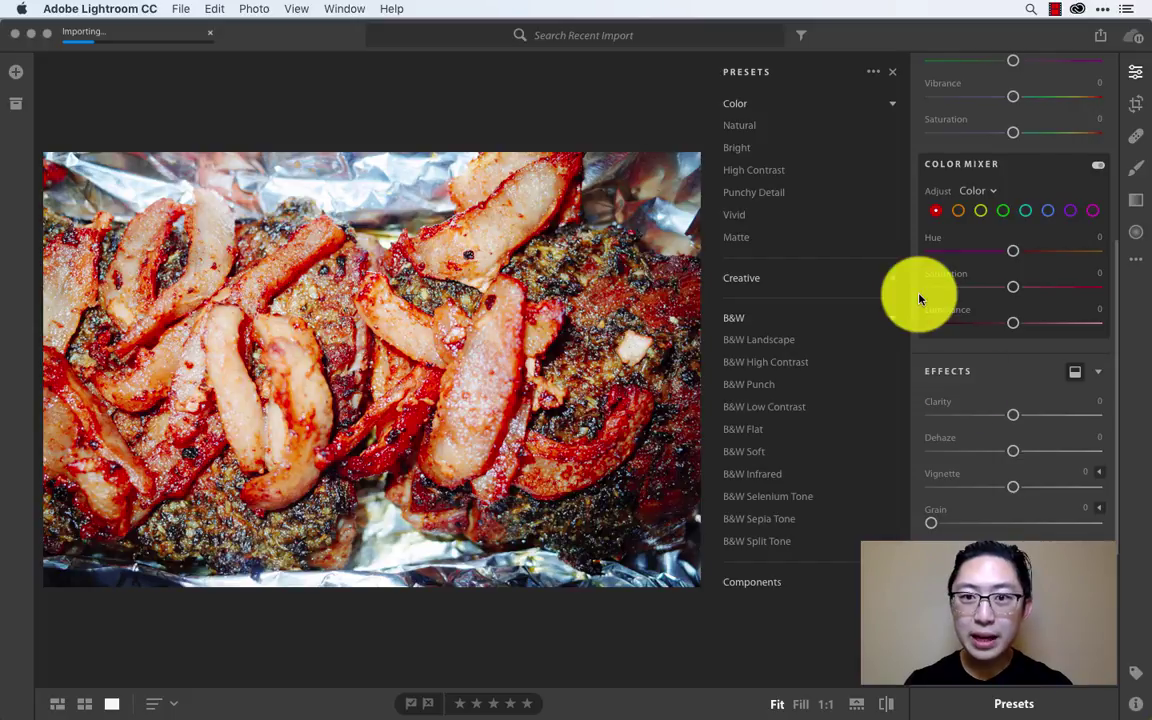
pyautogui.click(855, 237)
pyautogui.click(805, 214)
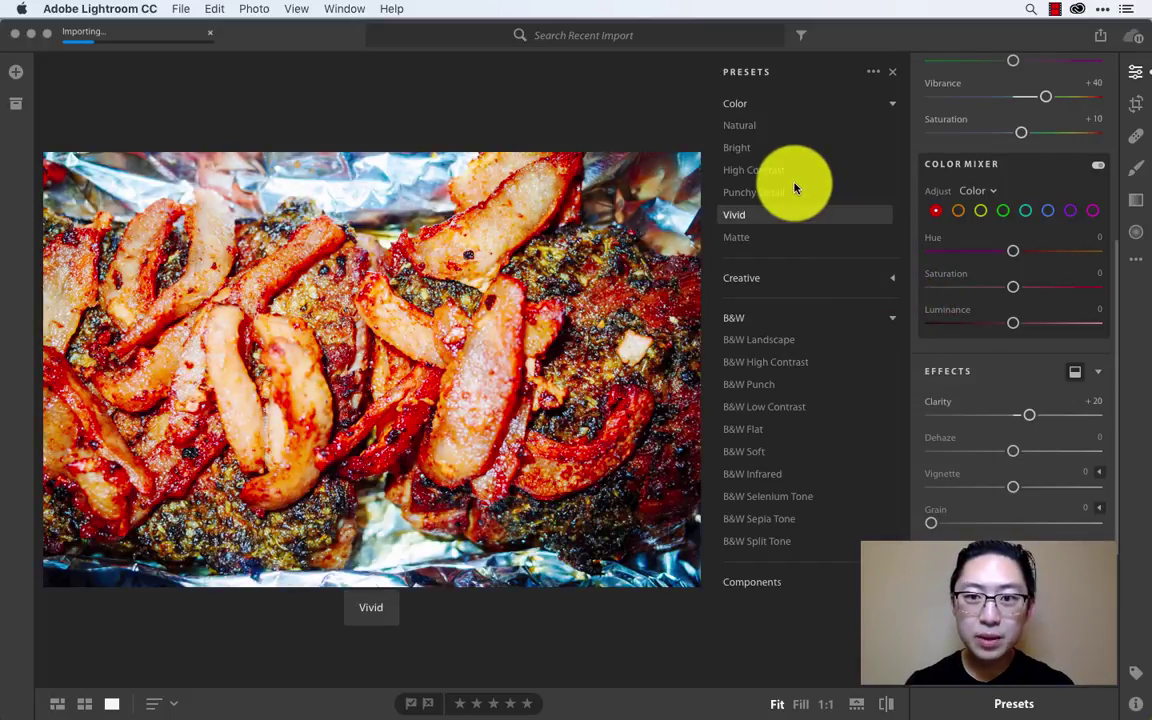
pyautogui.click(787, 174)
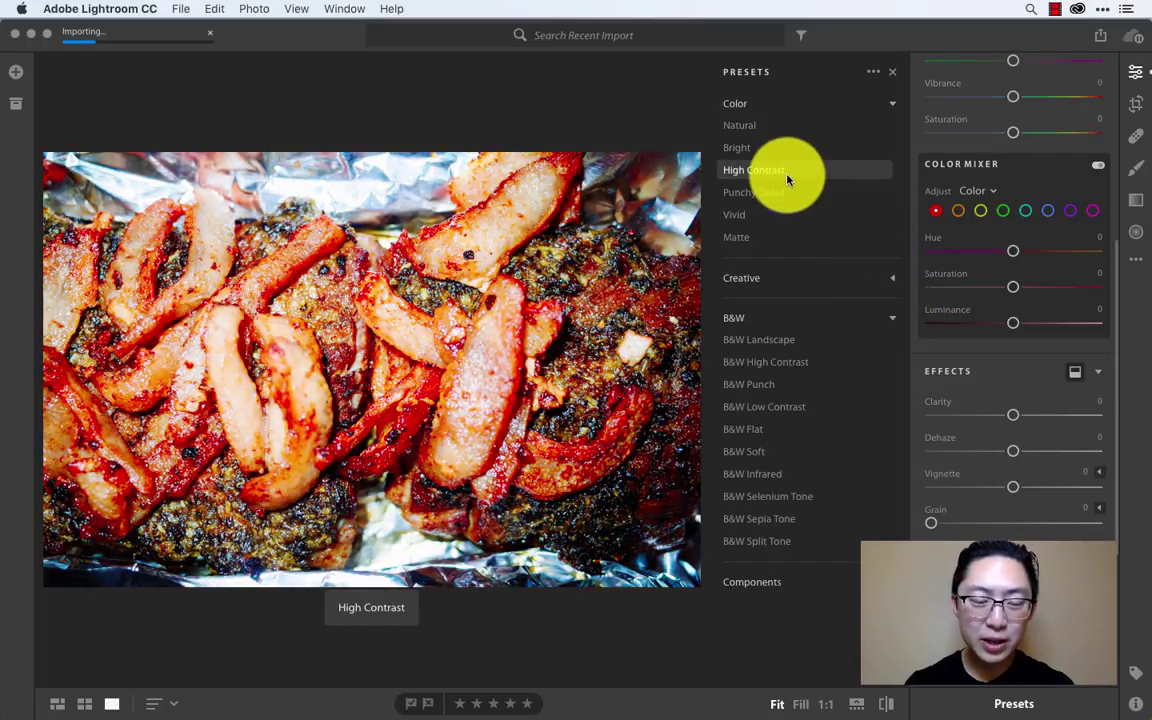
pyautogui.click(787, 195)
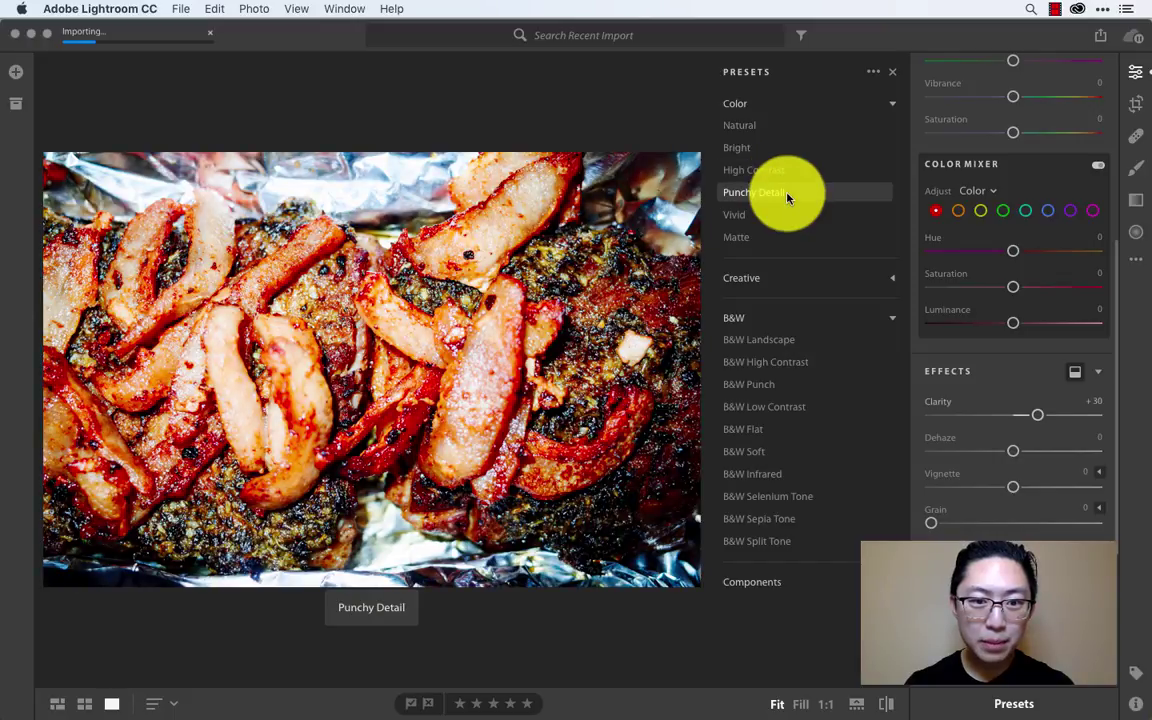
pyautogui.click(786, 214)
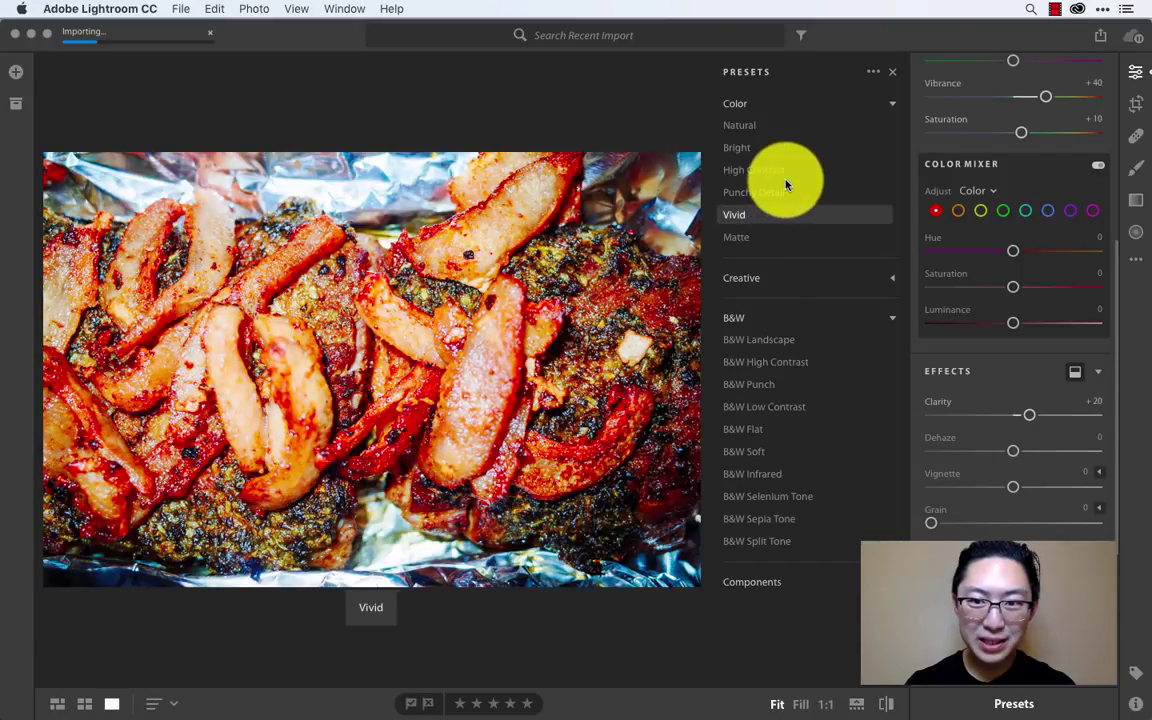
pyautogui.click(792, 146)
pyautogui.click(794, 122)
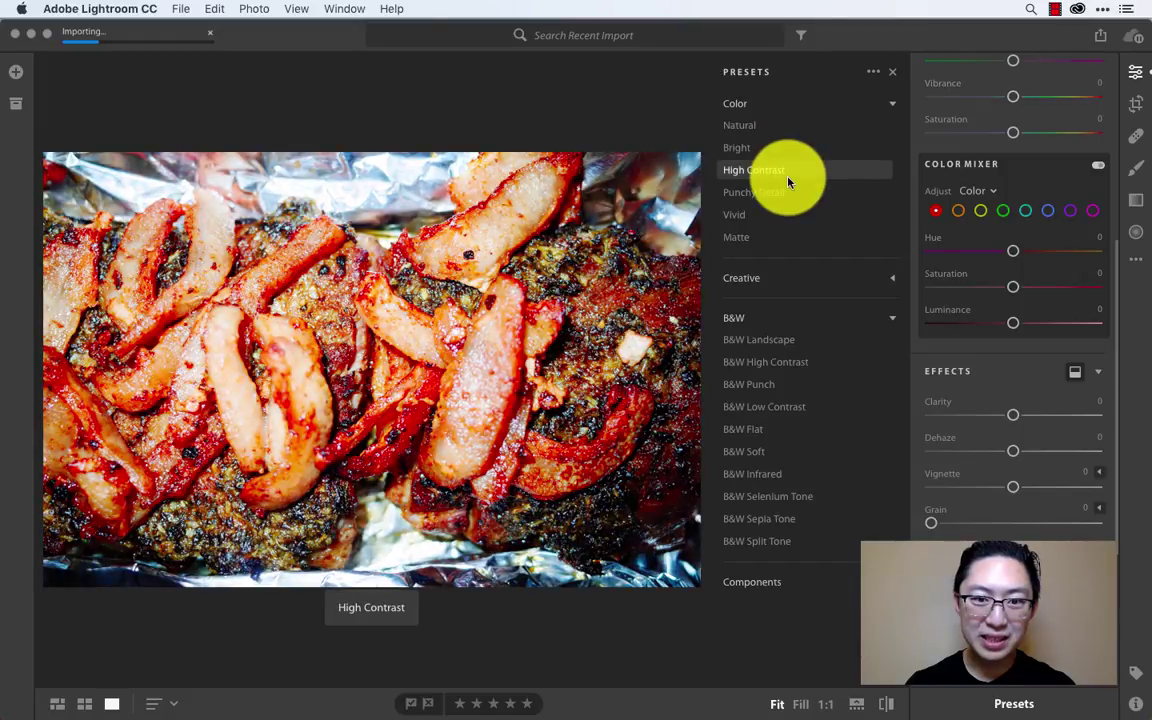
# Settle on Punchy Detail: Clarity +30, Contrast +50, Highlights +20, Blacks -40.
pyautogui.click(788, 192)
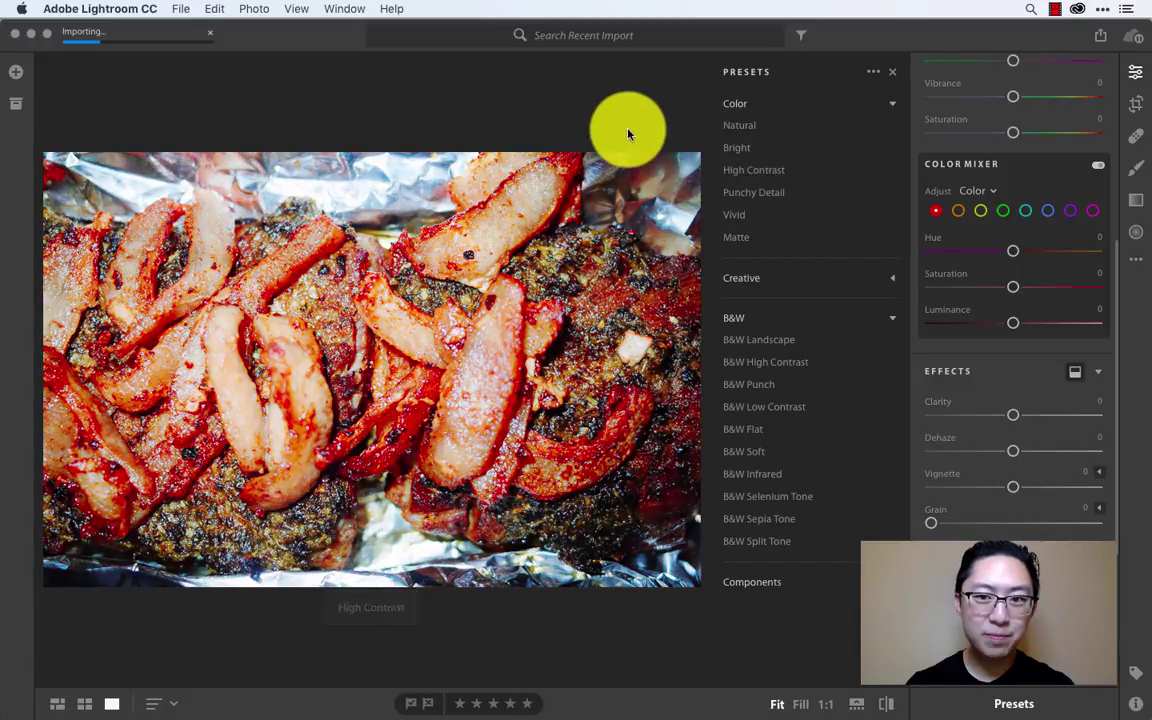
pyautogui.click(775, 213)
pyautogui.click(783, 199)
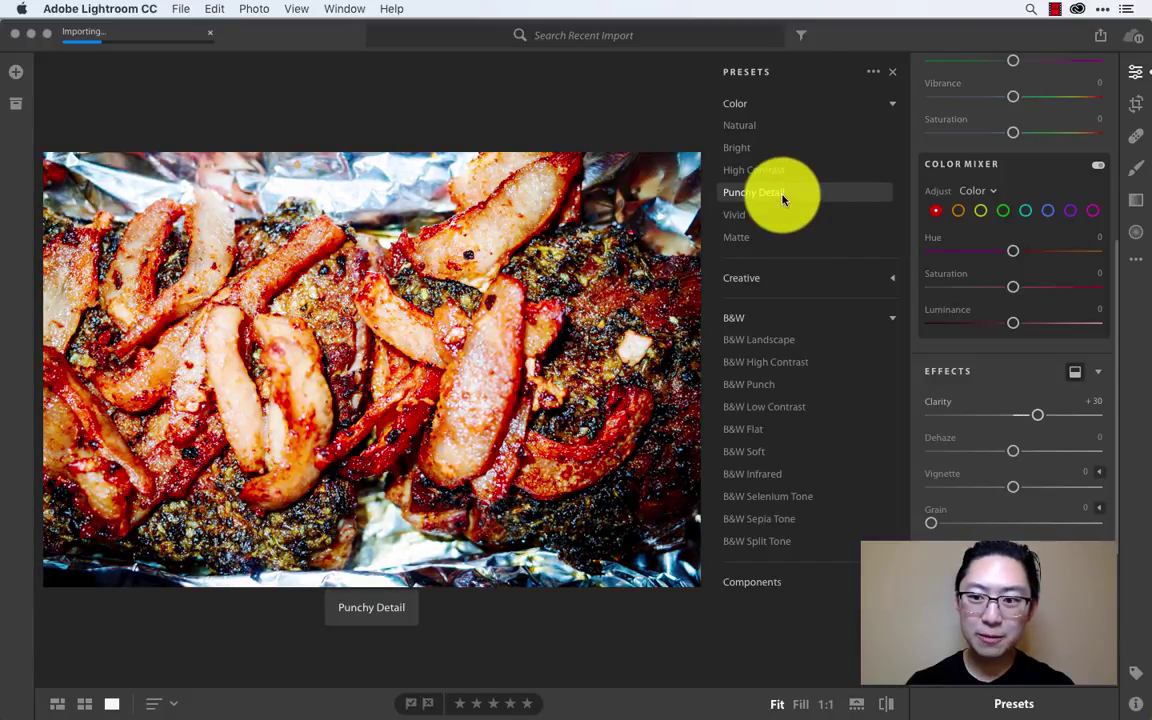
pyautogui.click(783, 196)
pyautogui.scroll(5, 989, 300)
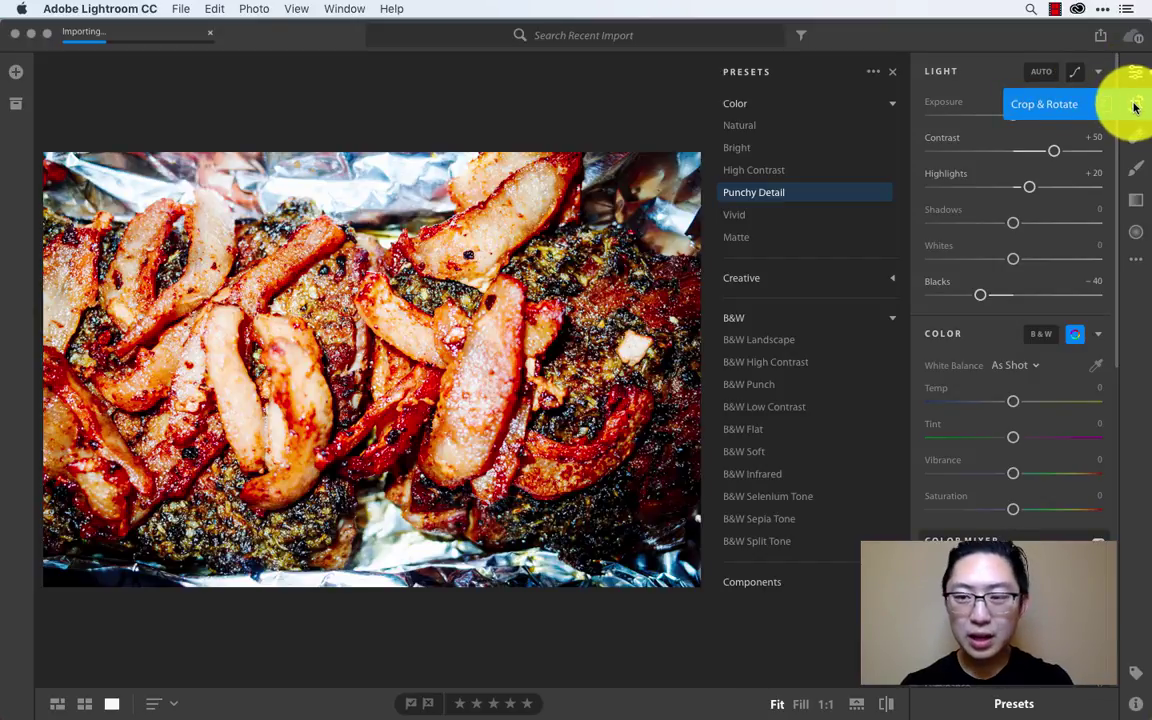
# Briefly enter Crop & Rotate, then return to the square thumbnail grid of imported photos.
pyautogui.press('c')
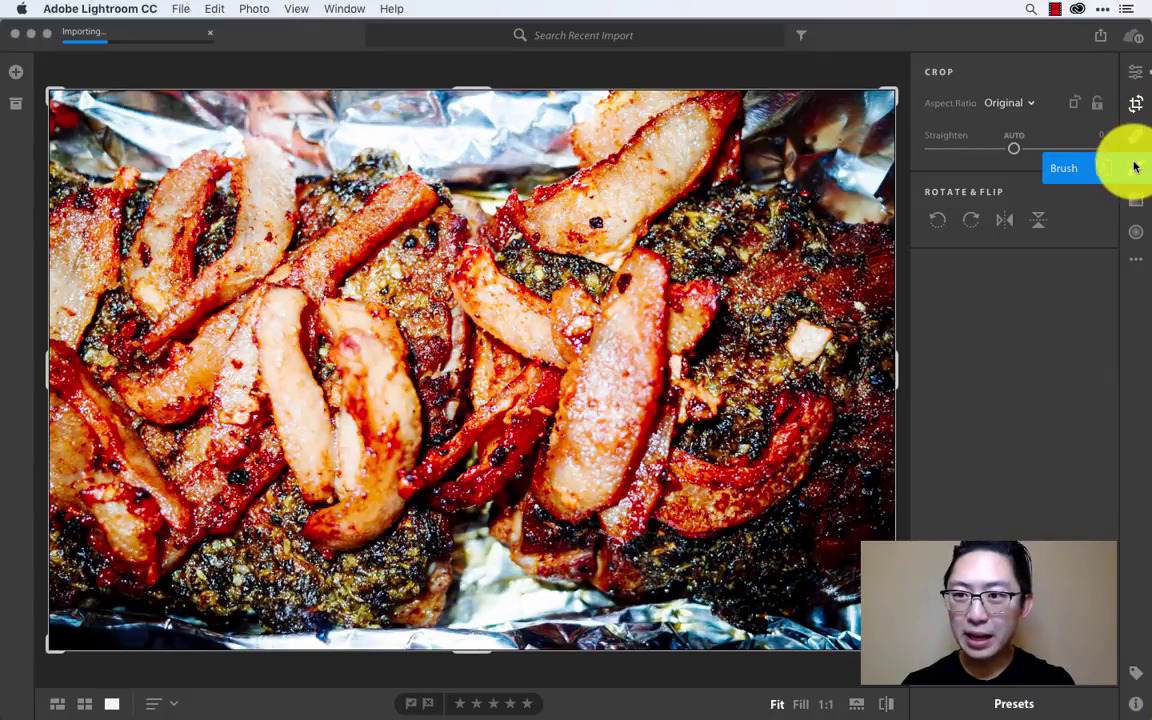
pyautogui.click(1134, 262)
pyautogui.click(1134, 262)
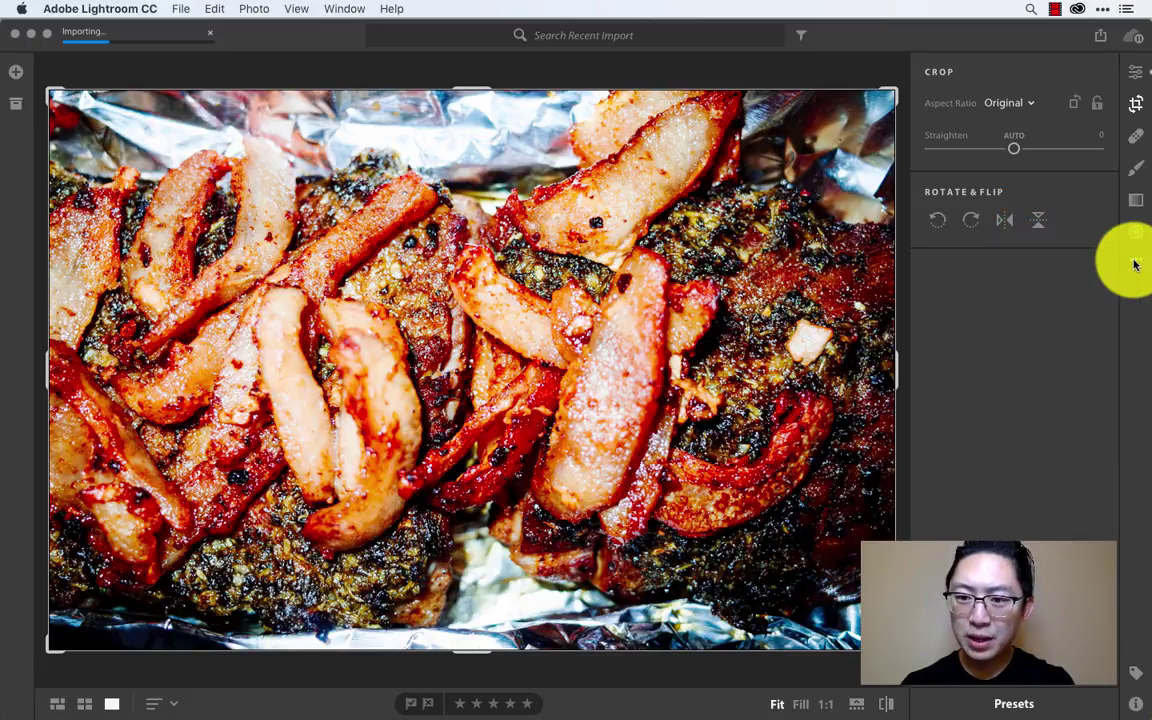
pyautogui.hotkey('shift', 'g')
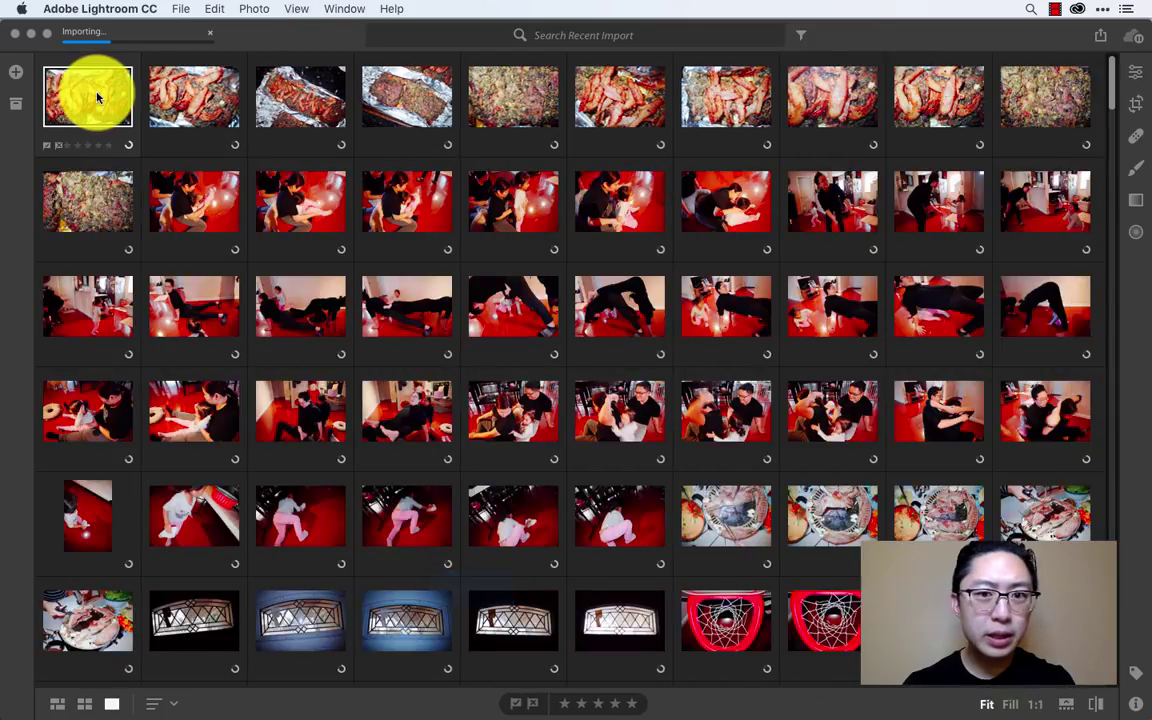
# Open the first foil-wrapped pork photo full-size and flag it as a pick.
pyautogui.doubleClick(88, 97)
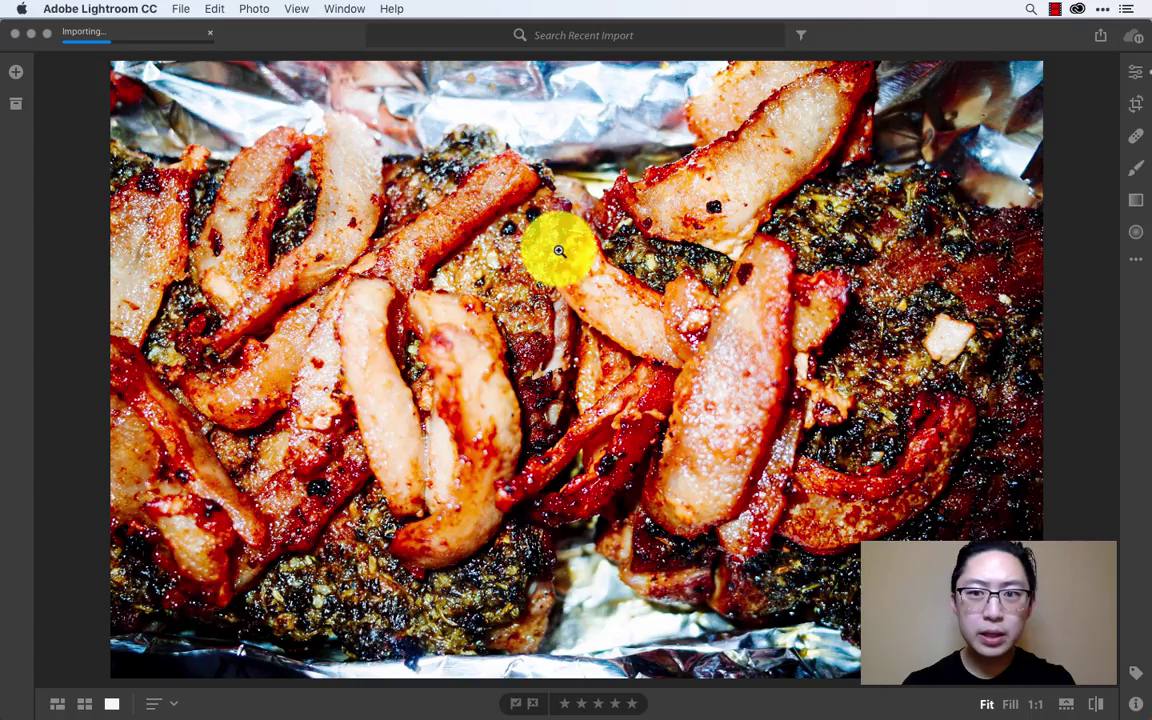
pyautogui.click(515, 705)
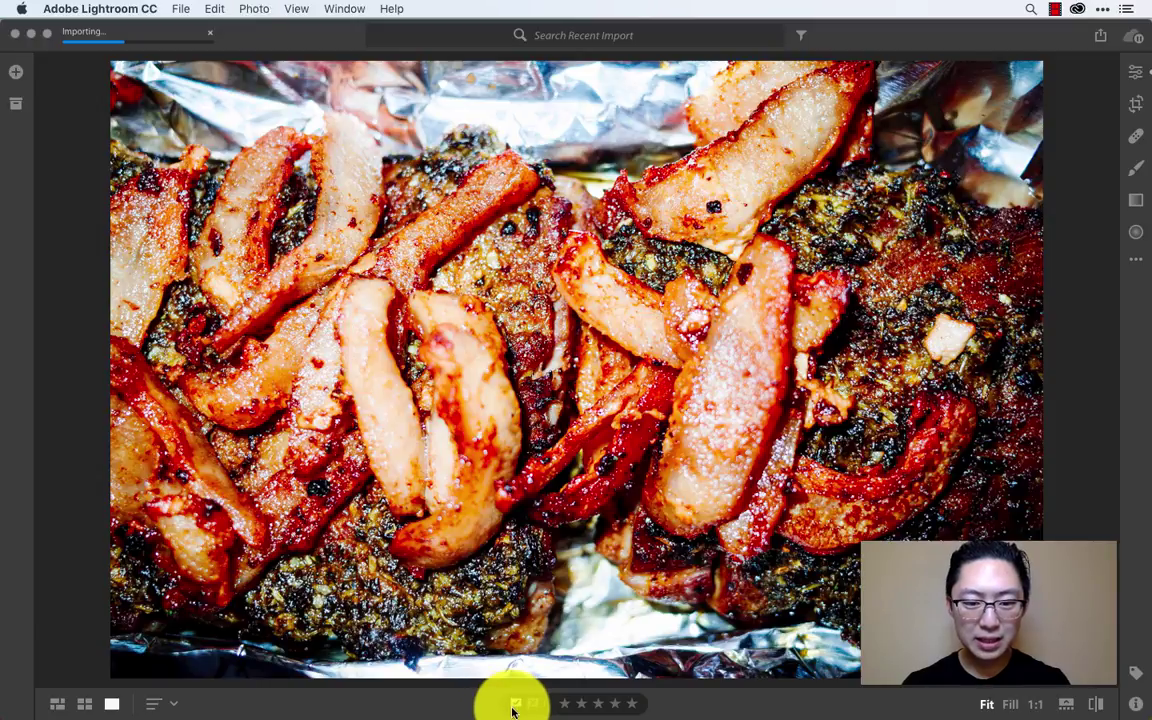
pyautogui.press('p')
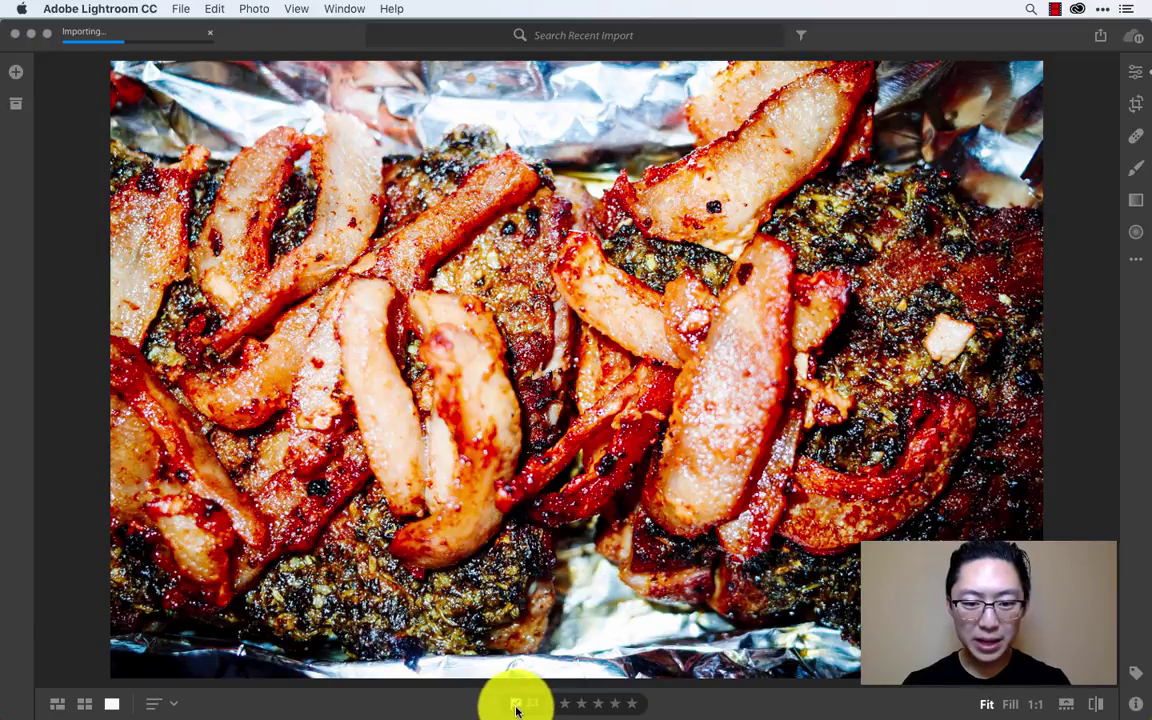
# Step through the food and red-floor family photos, flagging one keeper as a pick.
pyautogui.press('Right')
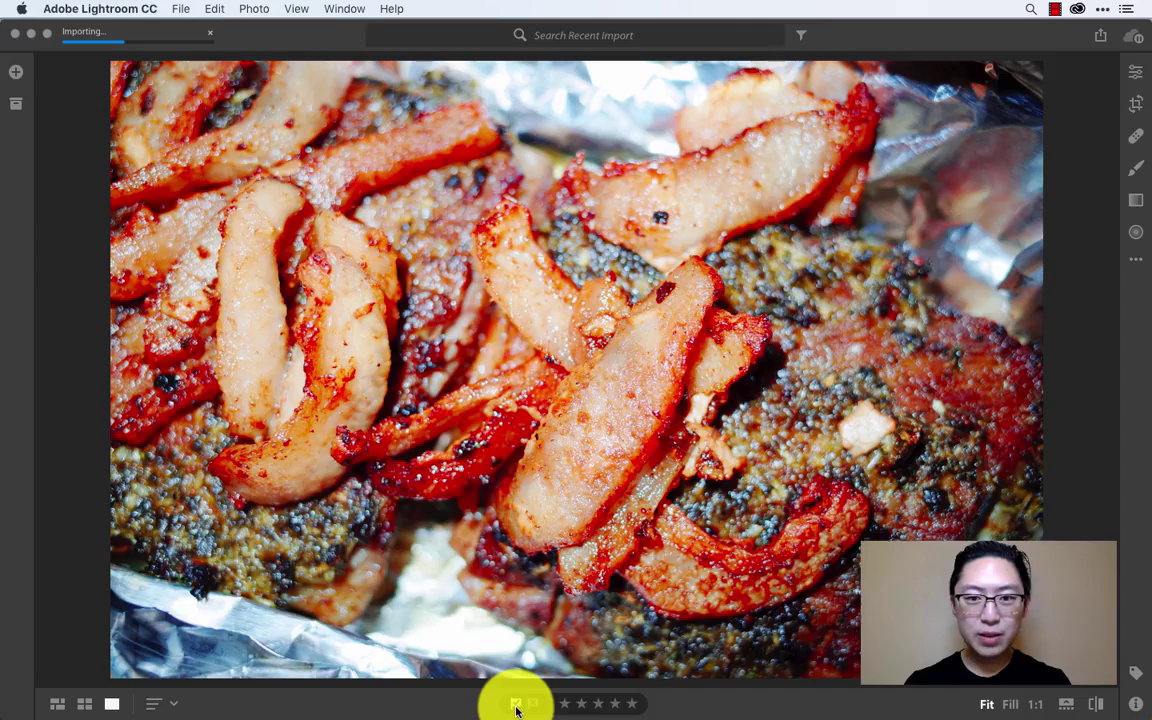
pyautogui.press('Right')
pyautogui.press('Right')
pyautogui.press('Right')
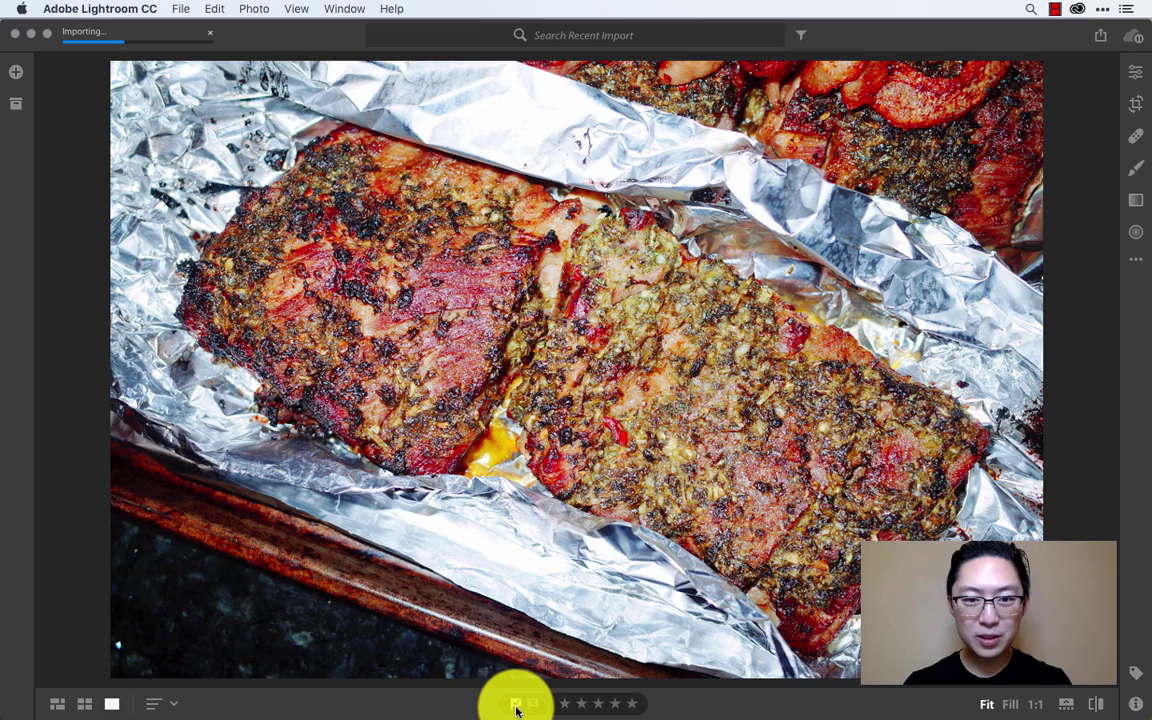
pyautogui.press('Right')
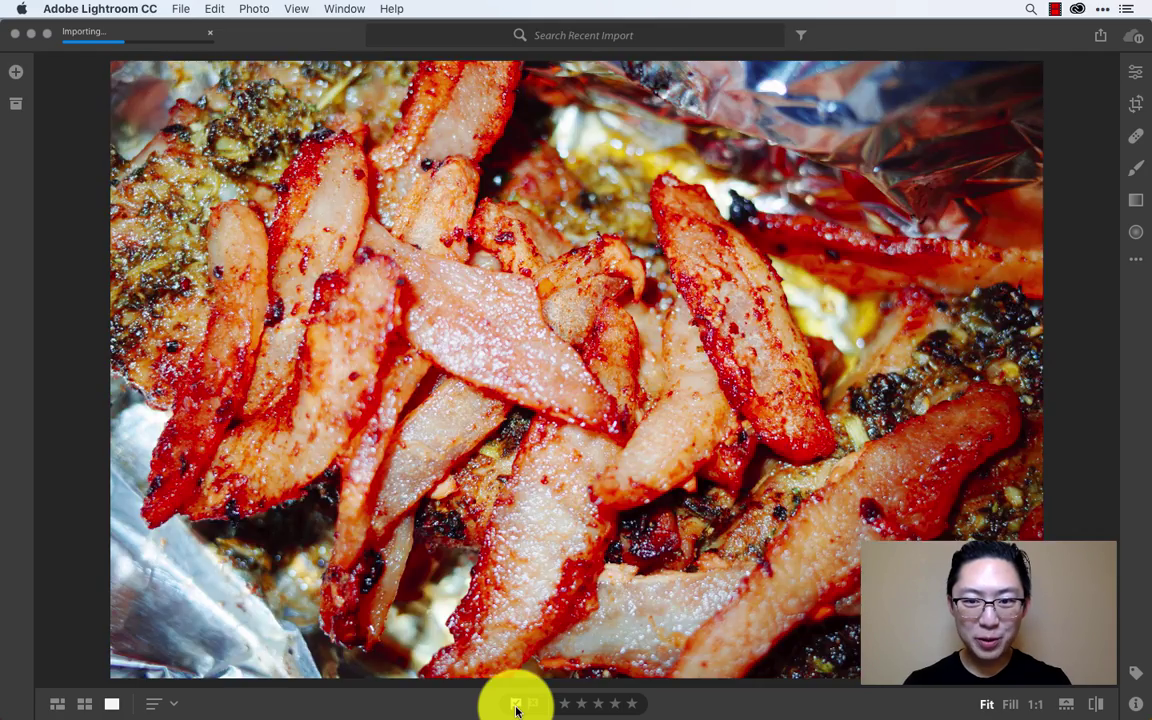
pyautogui.press('Right')
pyautogui.press('Right')
pyautogui.press('Right')
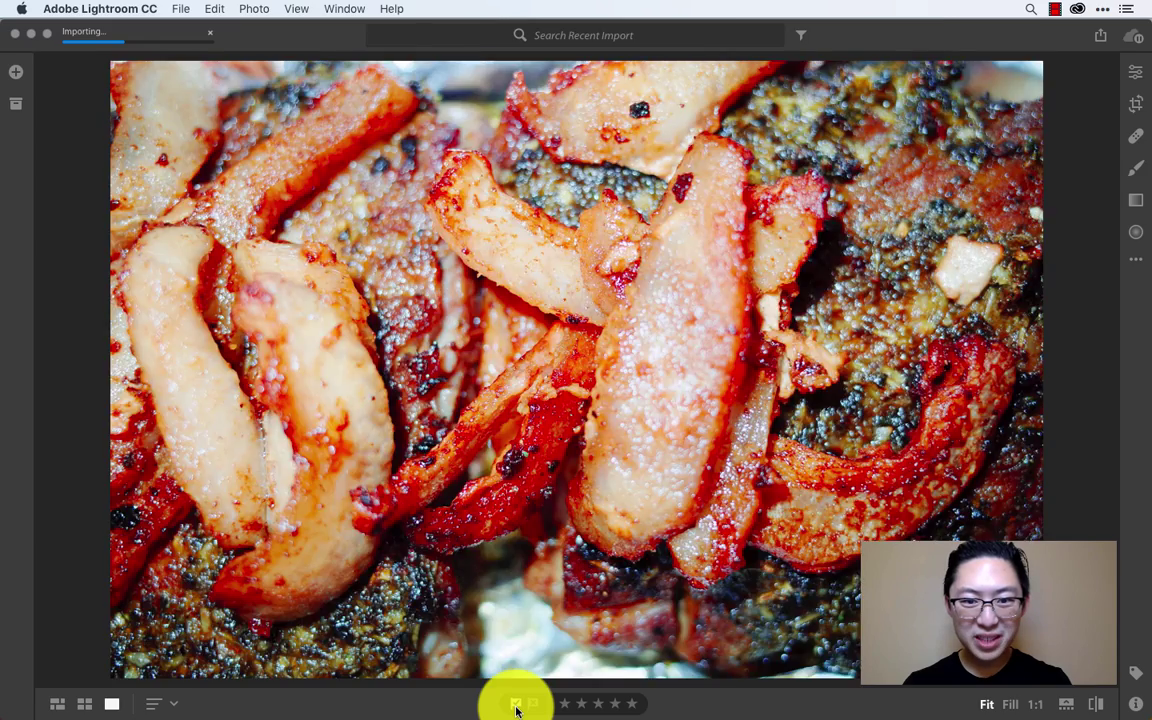
pyautogui.press('Right')
pyautogui.press('Right')
pyautogui.press('Right')
pyautogui.press('Right')
pyautogui.press('Right')
pyautogui.press('Right')
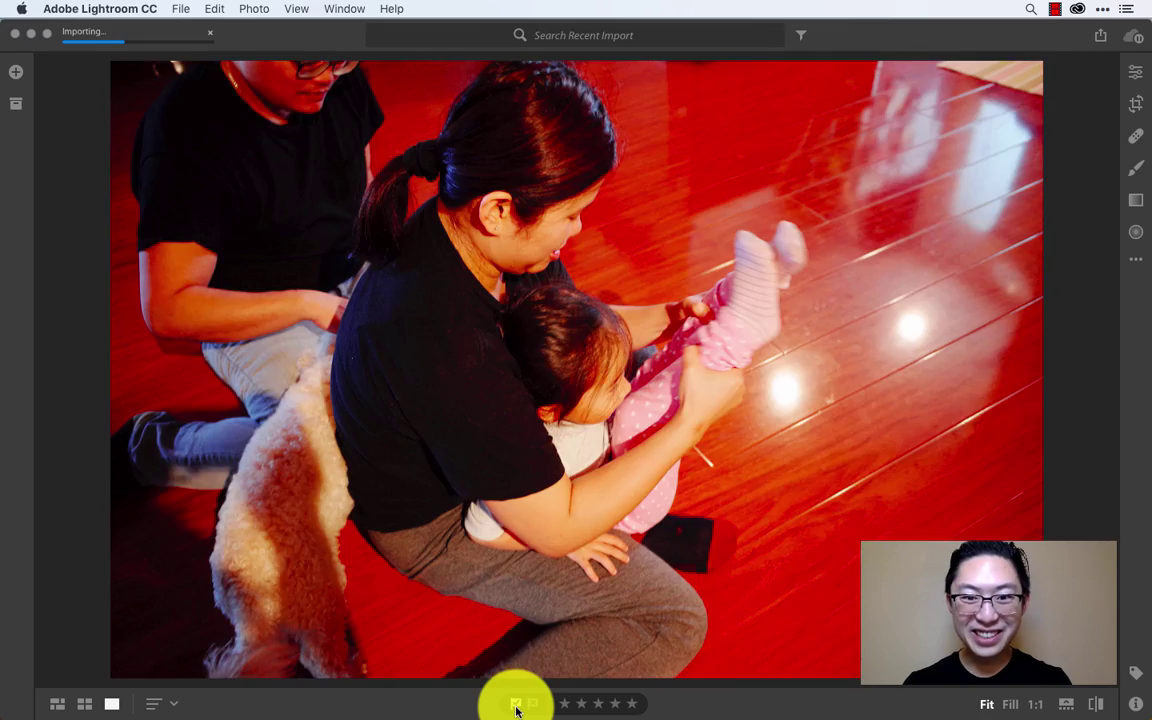
pyautogui.press('Right')
pyautogui.press('Right')
pyautogui.press('Right')
pyautogui.press('Right')
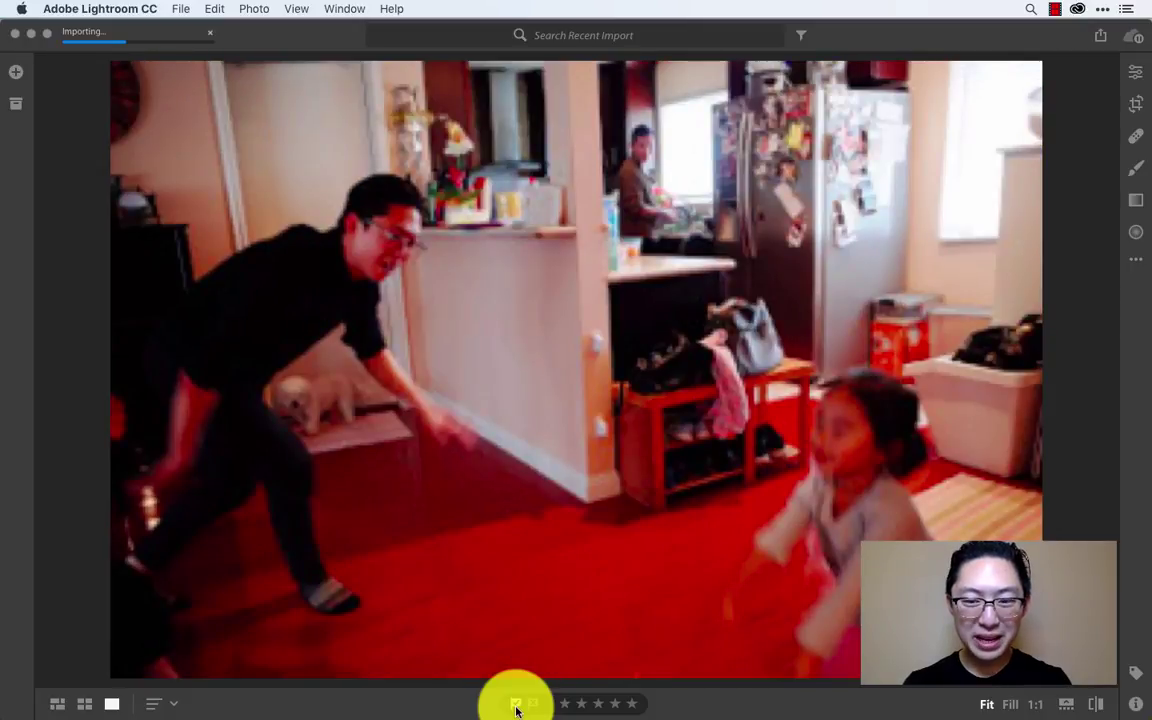
pyautogui.press('Right')
pyautogui.press('Right')
pyautogui.press('Right')
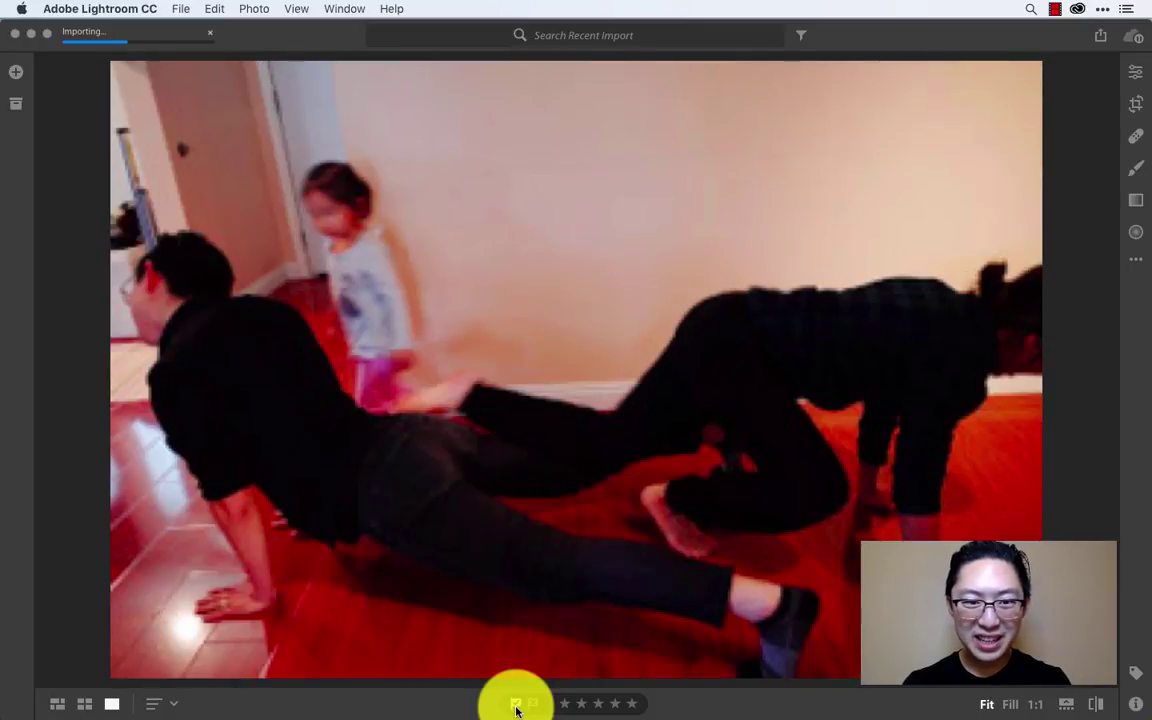
pyautogui.press('Right')
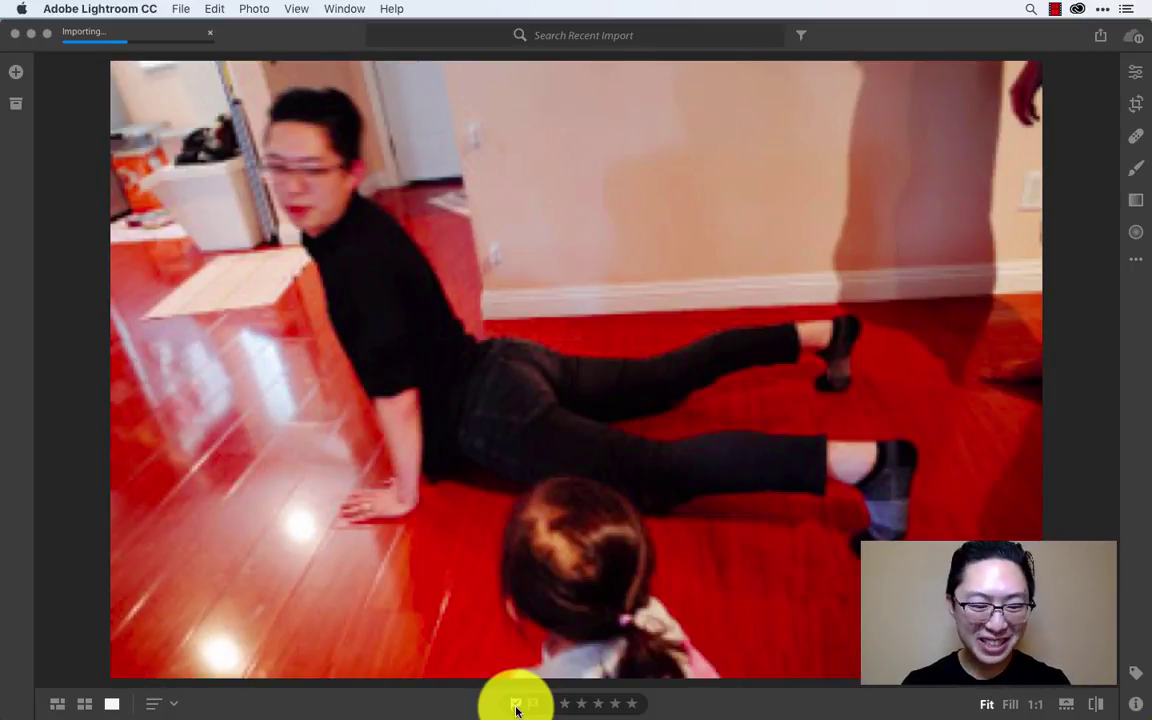
pyautogui.press('Right')
pyautogui.press('Right')
pyautogui.press('Right')
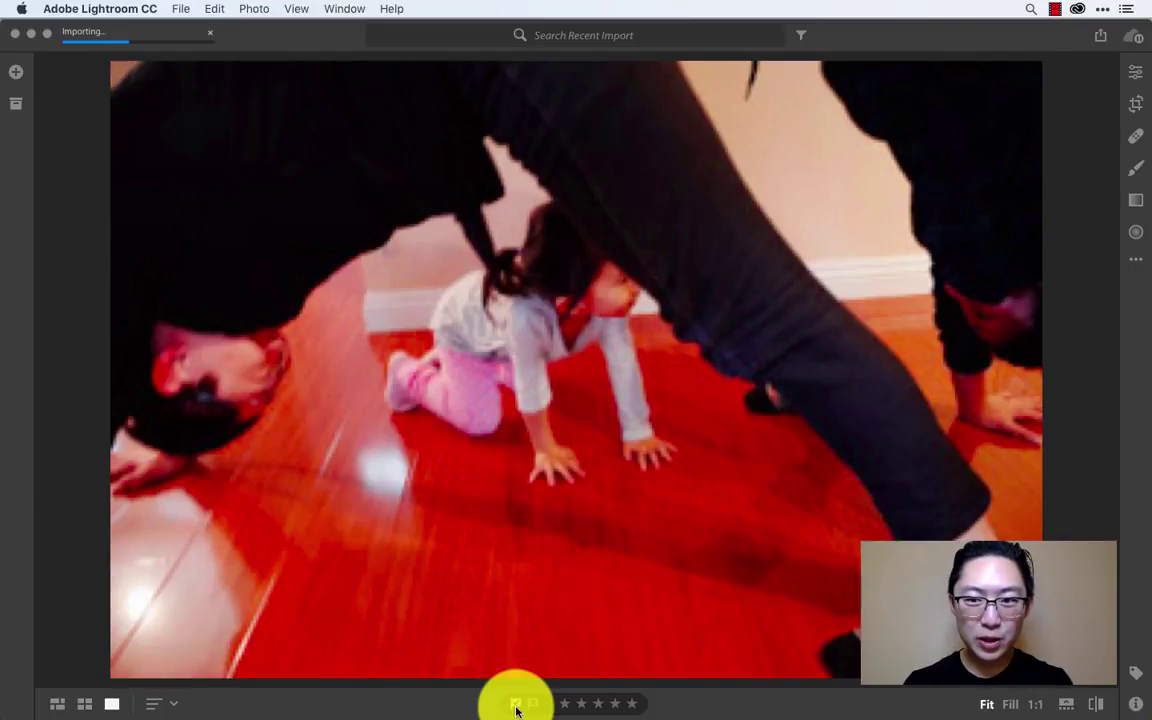
pyautogui.press('Right')
pyautogui.press('Left')
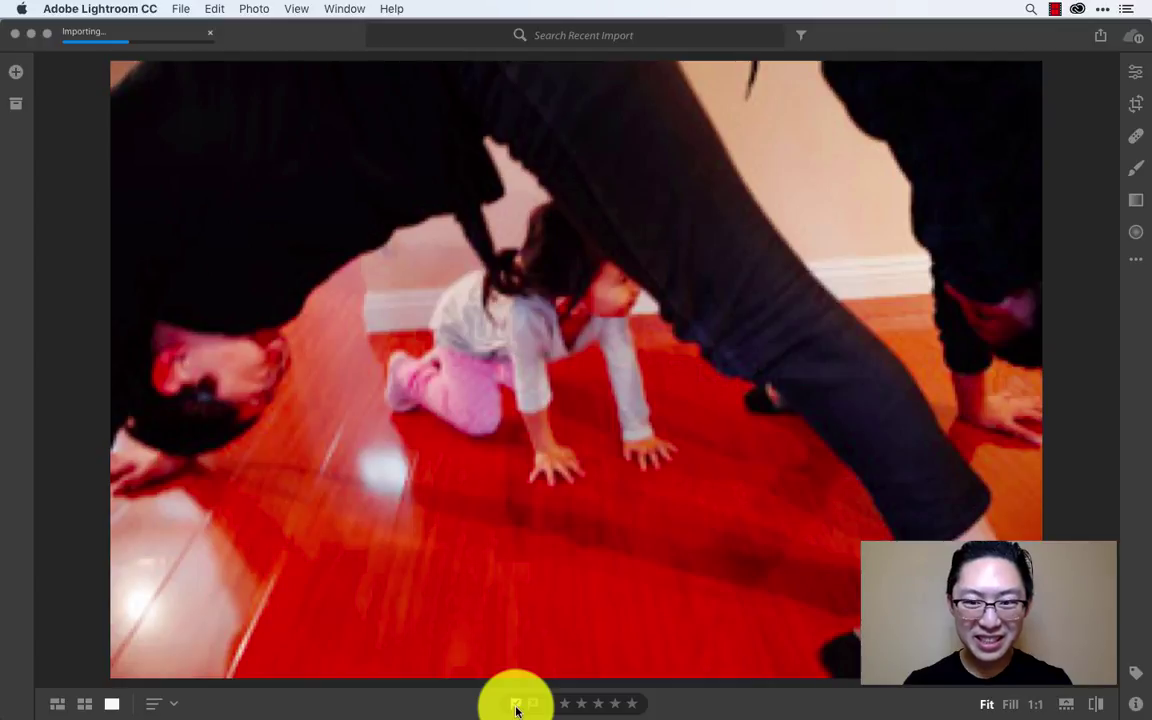
pyautogui.press('p')
# Flag the backbend photo as a pick, then review several more photos.
pyautogui.press('Right')
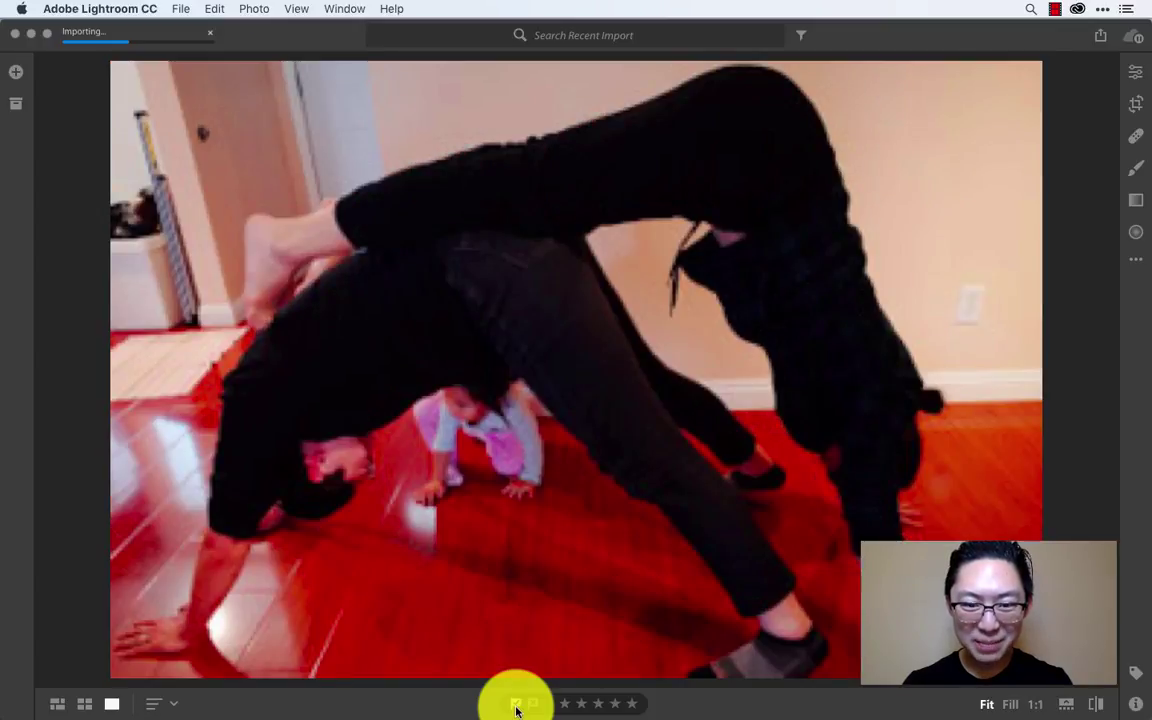
pyautogui.press('p')
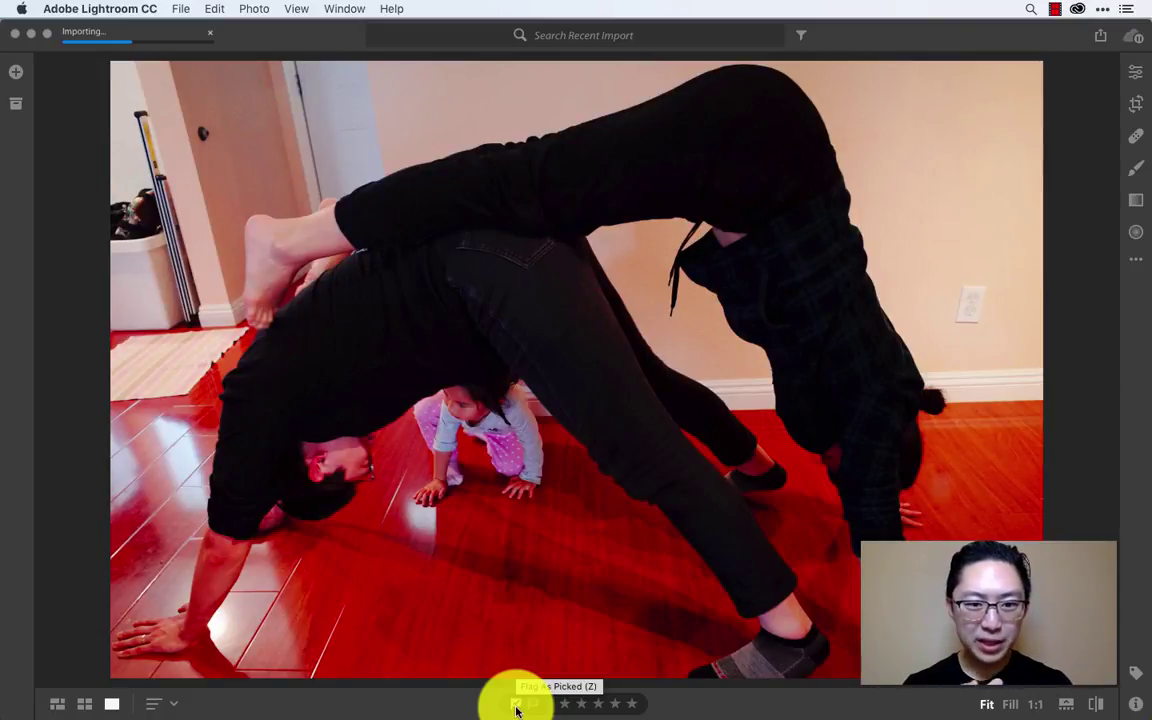
pyautogui.press('Right')
pyautogui.press('Right')
pyautogui.press('Right')
pyautogui.press('Right')
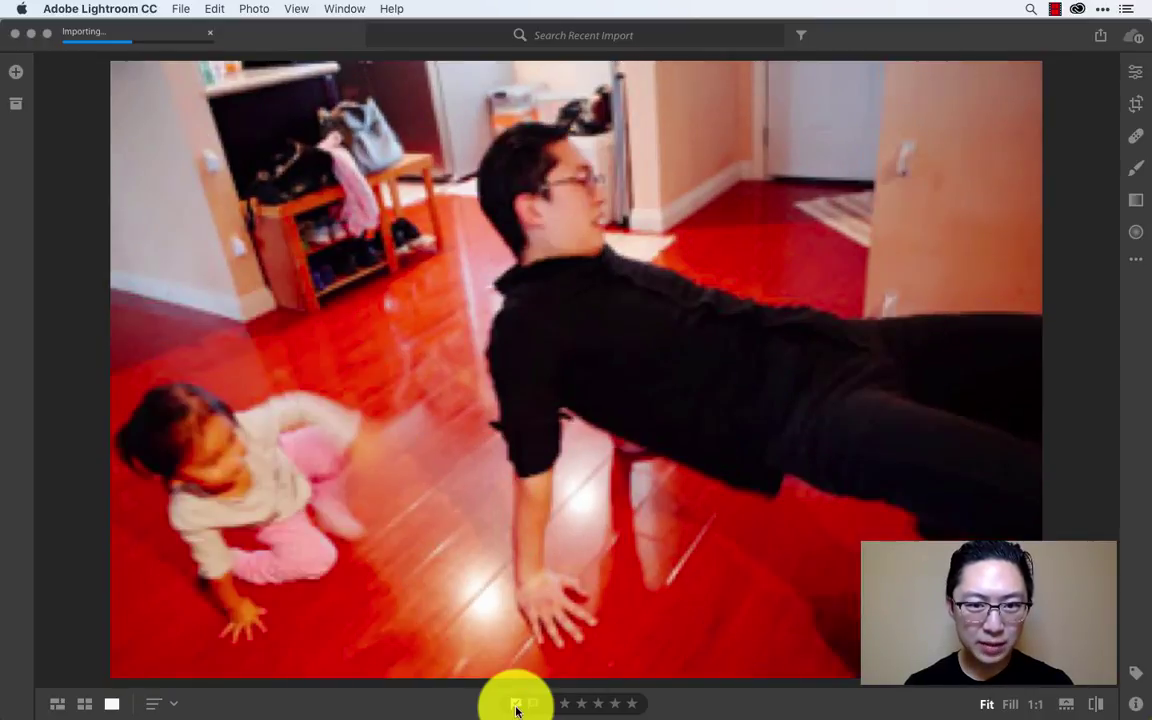
pyautogui.press('Right')
pyautogui.press('Right')
pyautogui.press('Right')
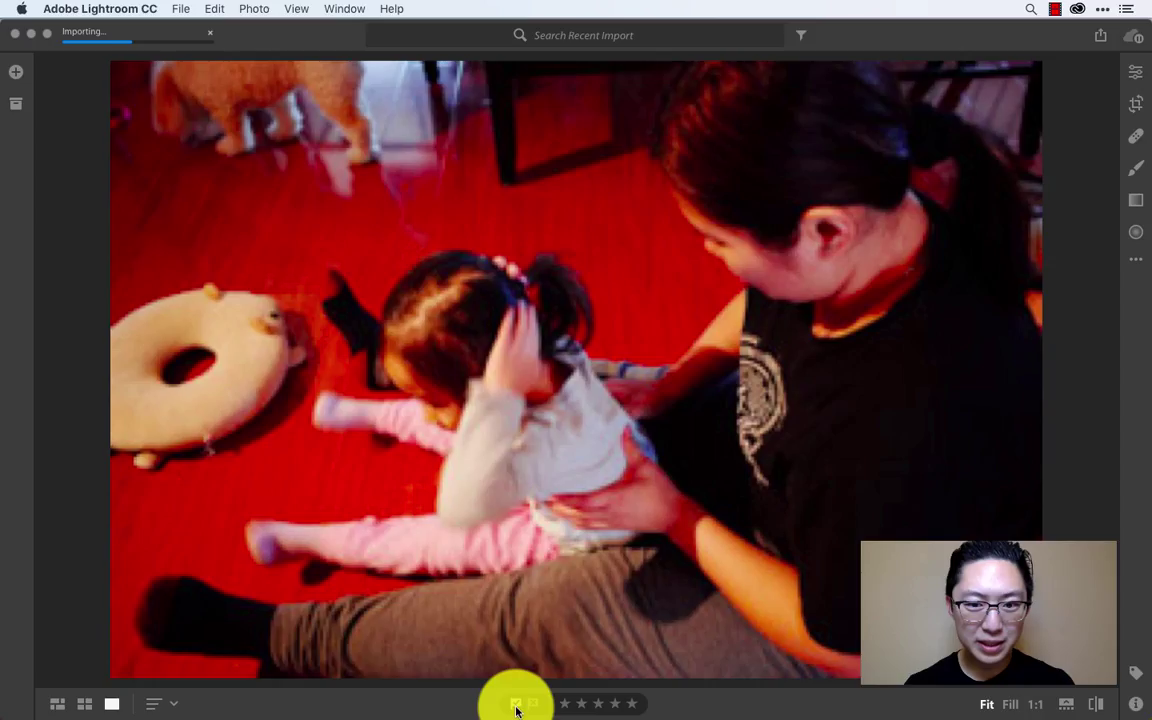
pyautogui.press('Right')
pyautogui.press('Right')
pyautogui.press('Right')
pyautogui.press('Right')
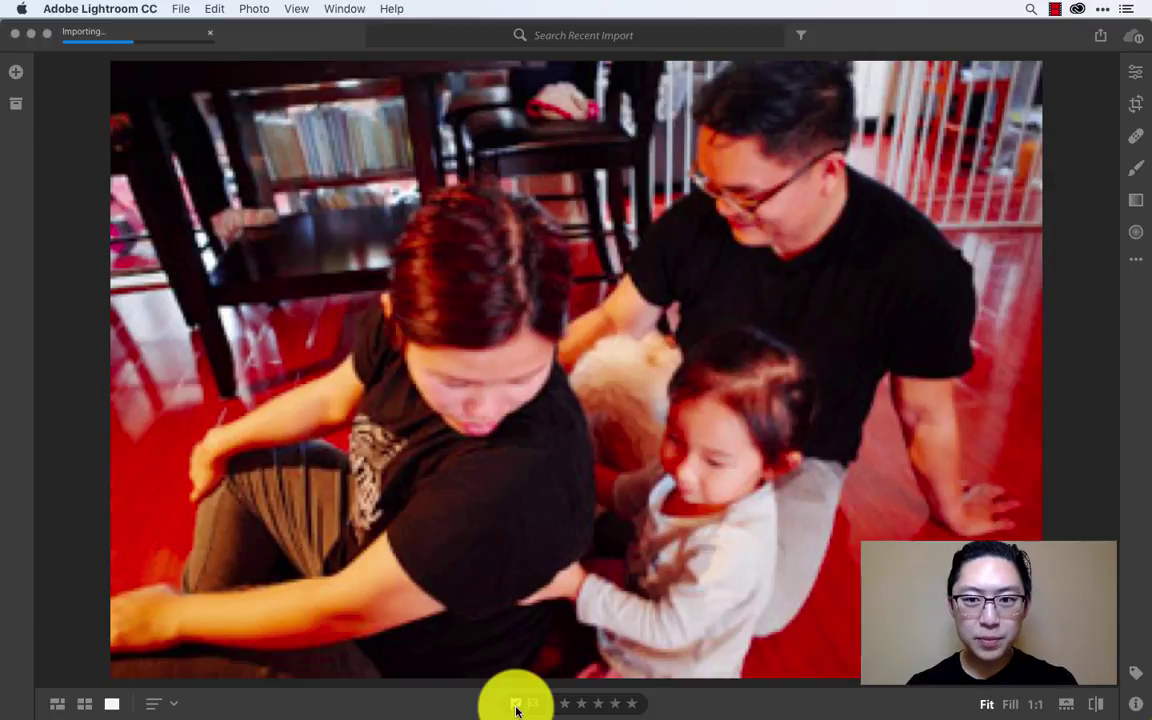
pyautogui.press('Right')
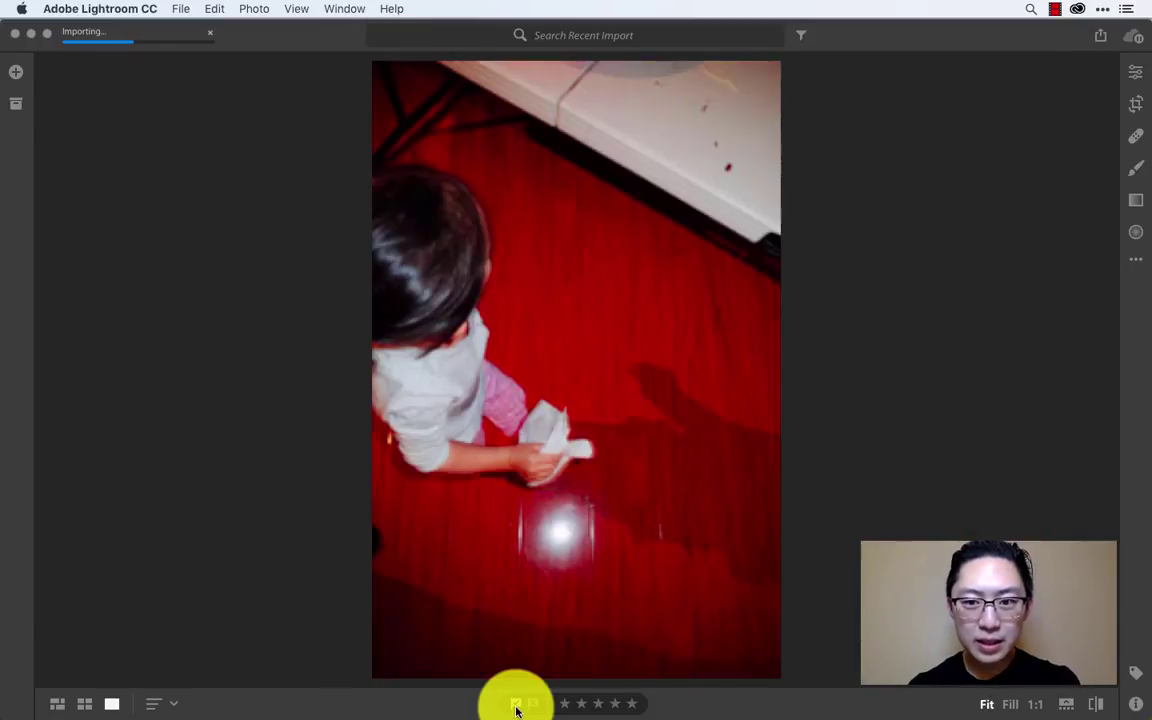
pyautogui.press('Left')
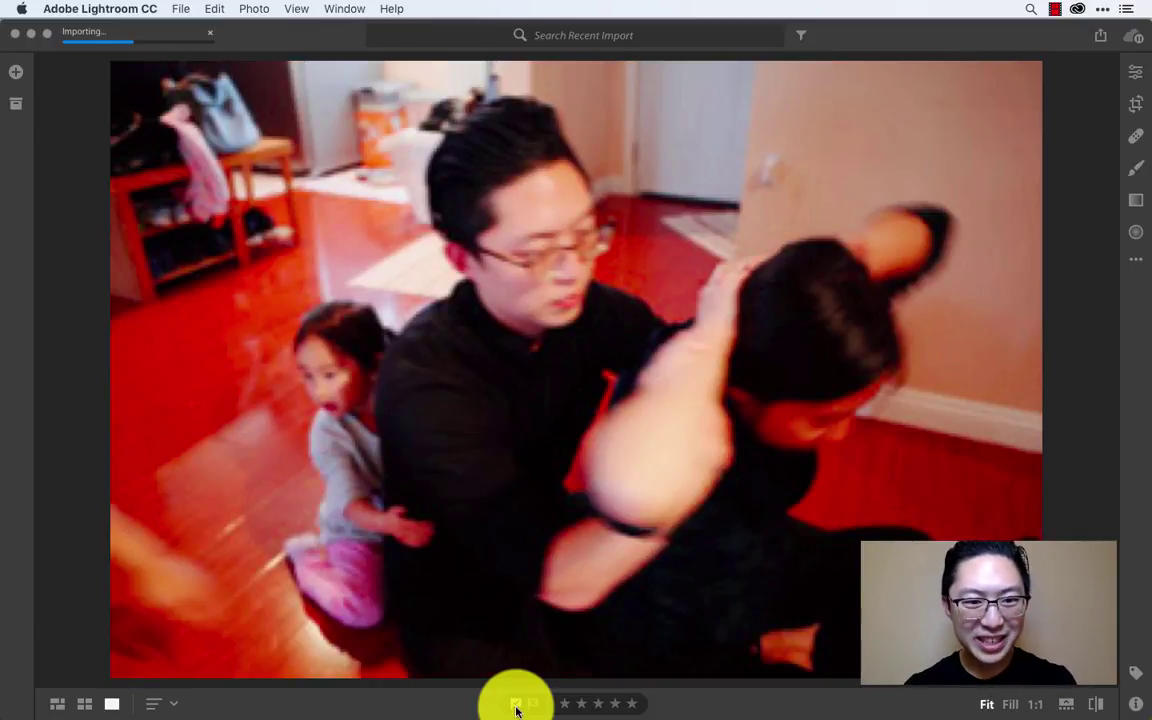
# Flag the man-holding-child photo, then step past barbecue shots and flag the yellow chair photo.
pyautogui.click(516, 705)
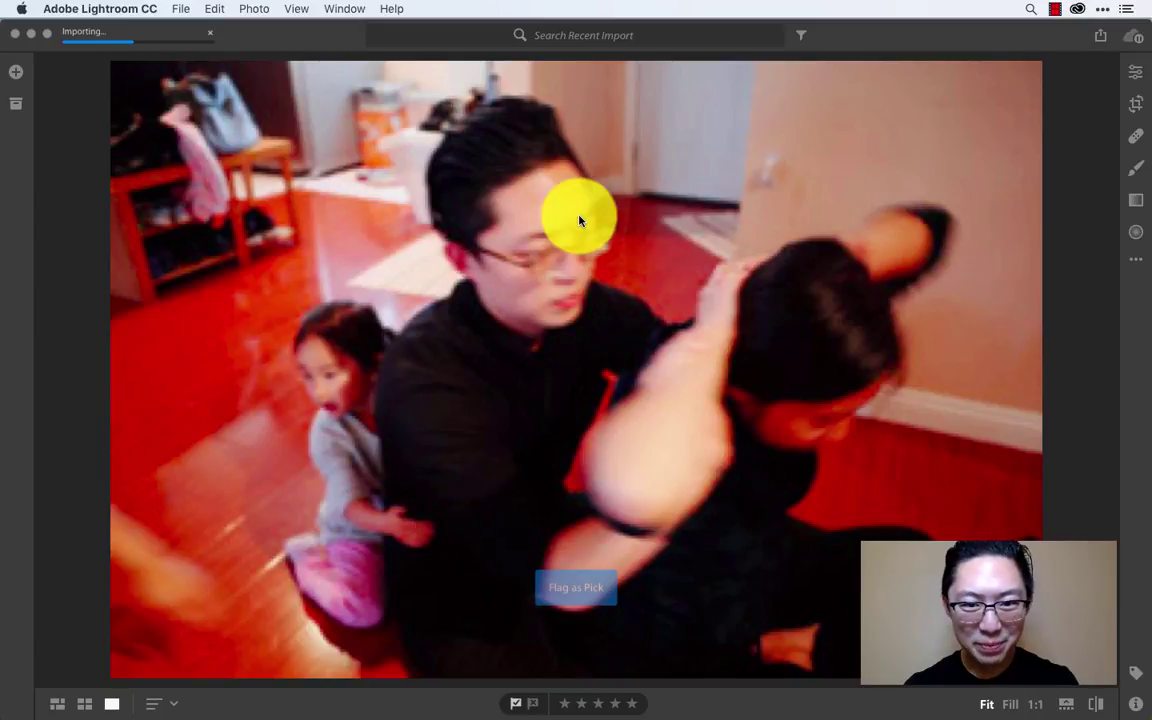
pyautogui.press('Right')
pyautogui.press('Right')
pyautogui.press('Right')
pyautogui.press('Right')
pyautogui.press('Right')
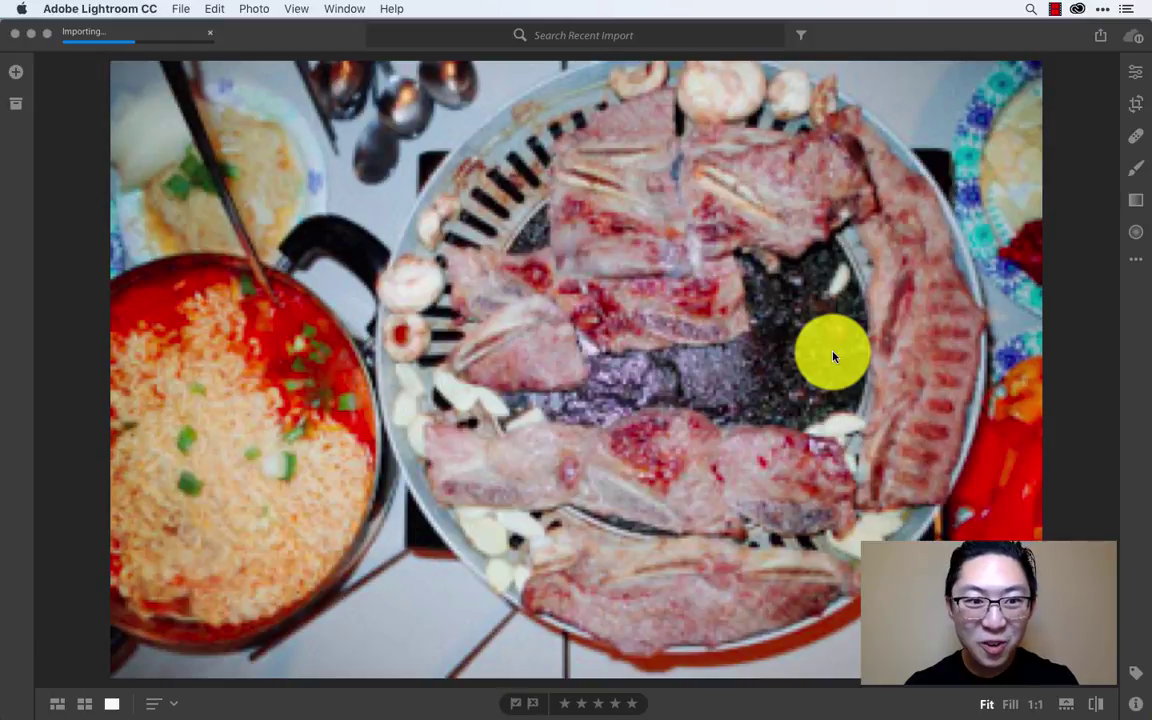
pyautogui.press('Right')
pyautogui.press('Right')
pyautogui.press('Right')
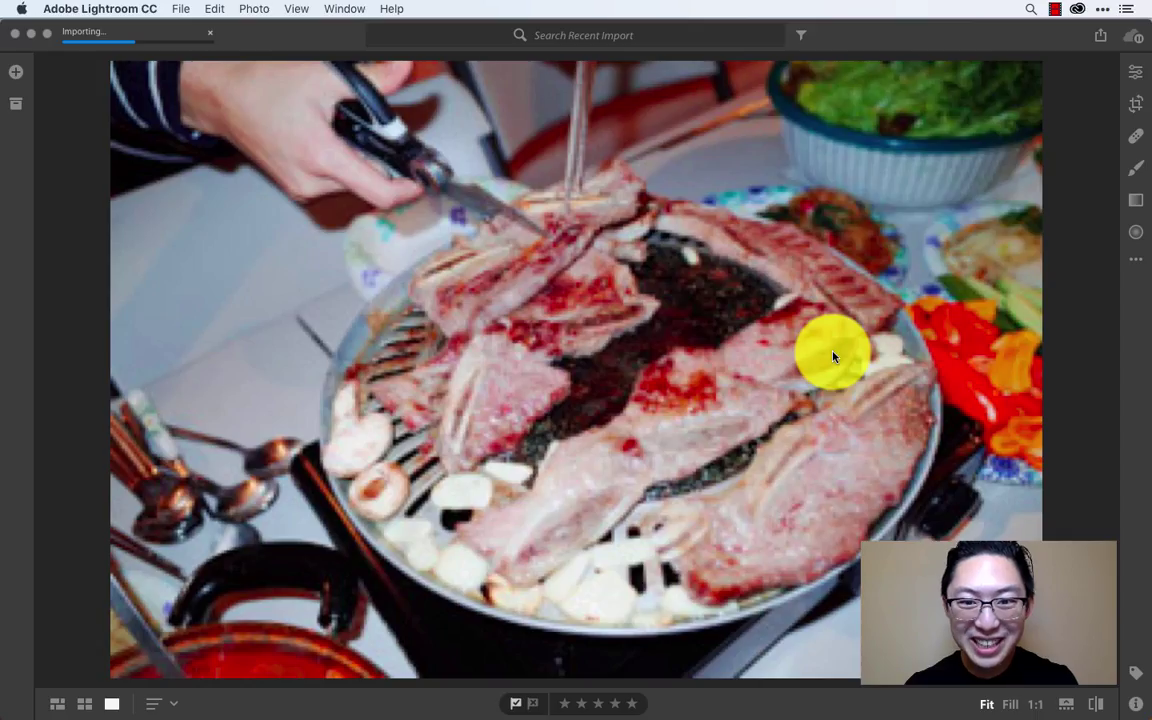
pyautogui.press('Right')
pyautogui.press('Right')
pyautogui.press('Right')
pyautogui.press('Right')
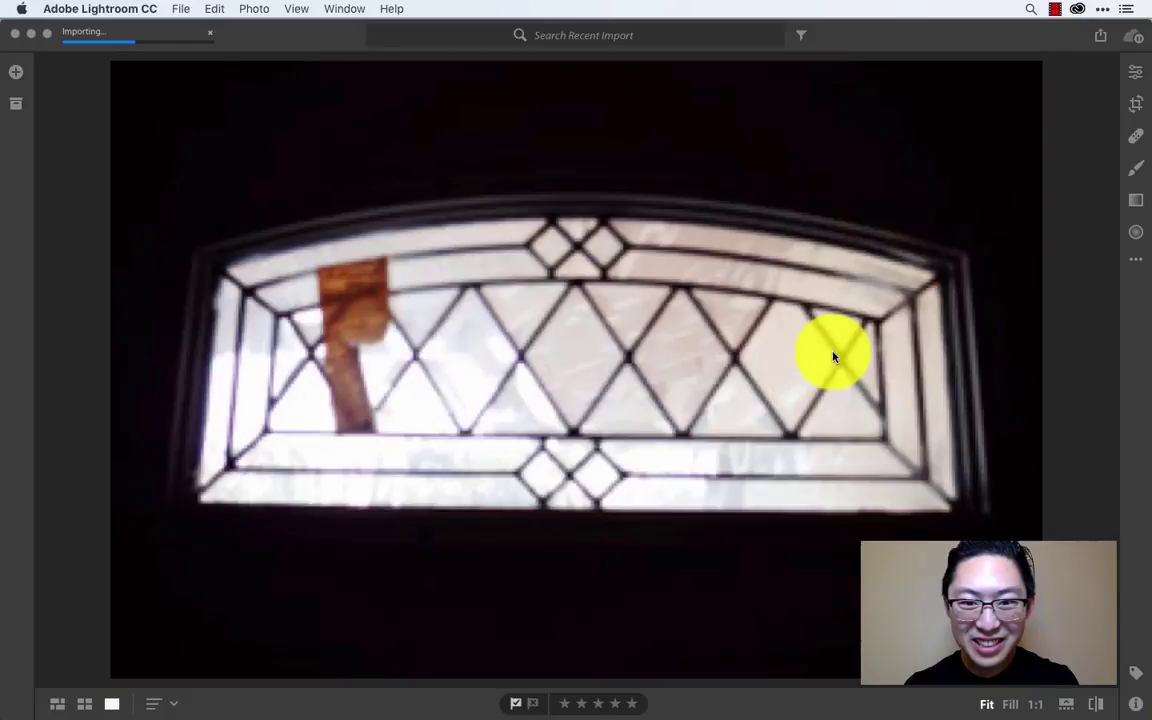
pyautogui.press('Right')
pyautogui.press('Right')
pyautogui.press('Right')
pyautogui.press('Right')
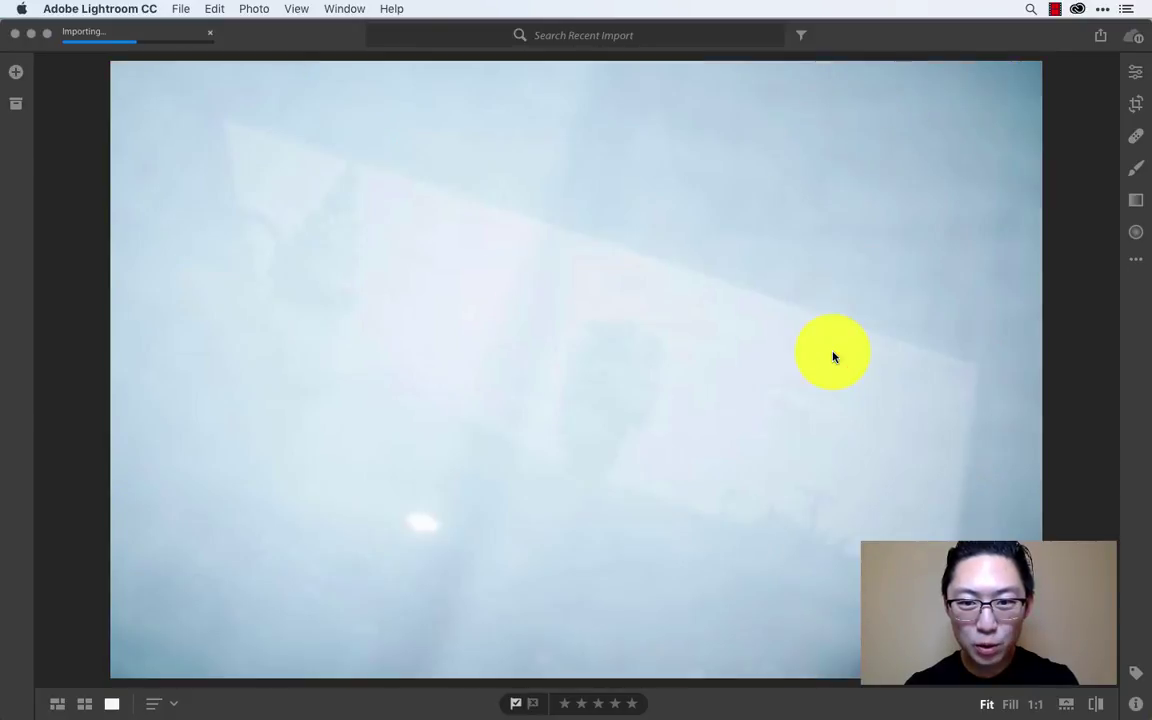
pyautogui.press('Right')
pyautogui.press('Right')
pyautogui.press('Right')
pyautogui.press('Right')
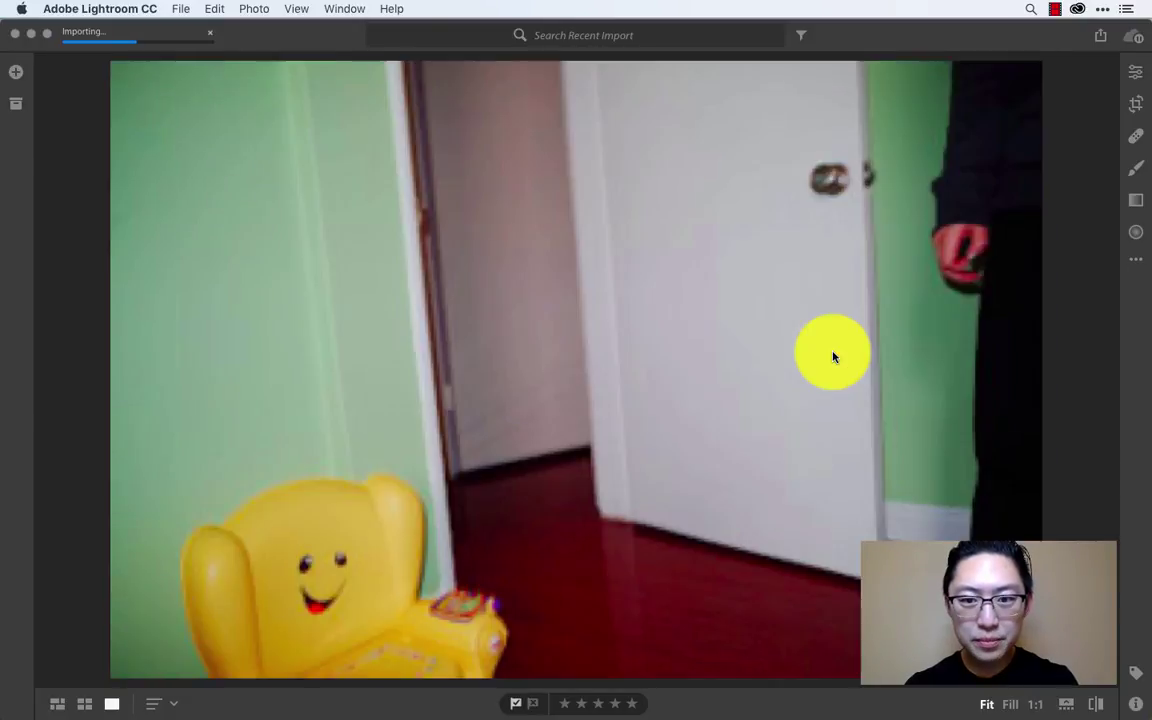
pyautogui.press('Left')
pyautogui.press('Left')
pyautogui.press('Right')
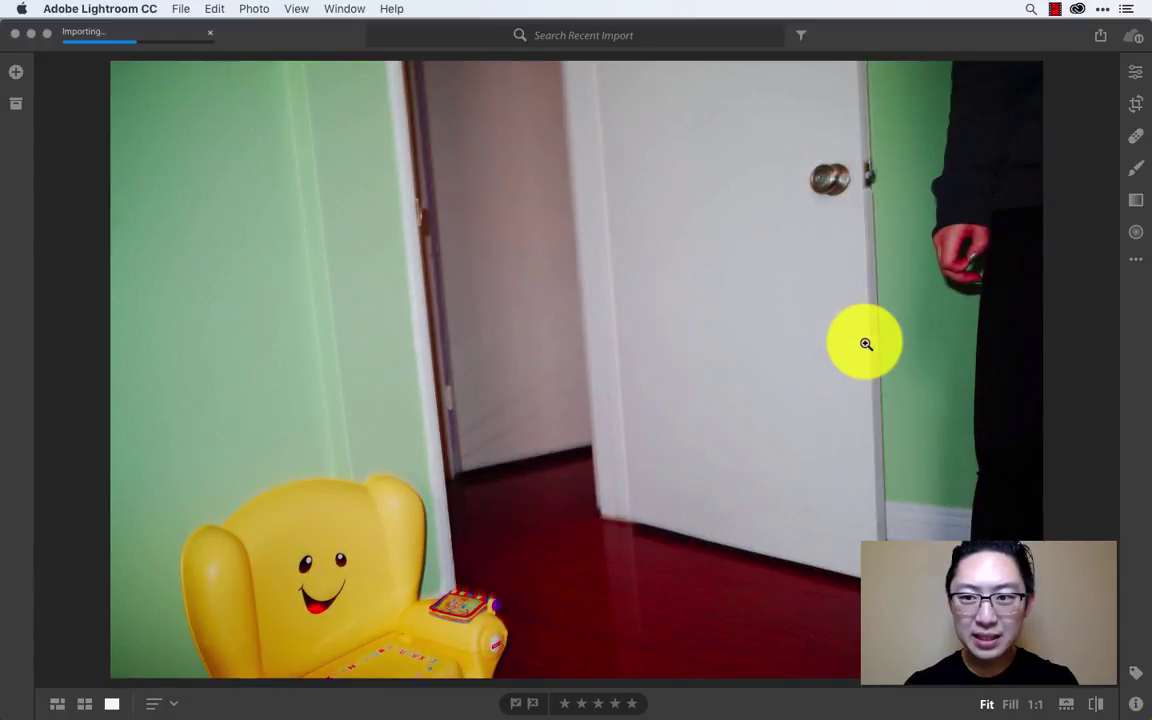
pyautogui.press('p')
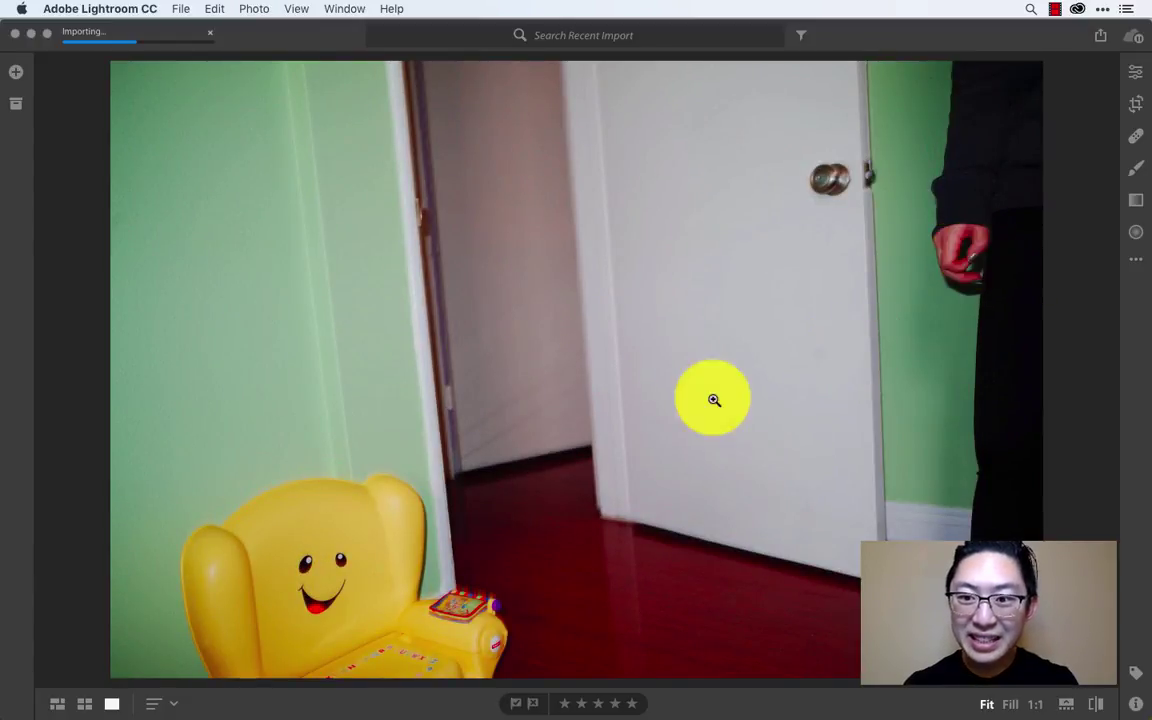
# Toggle the pick flag on the girl portrait and review the remaining photos.
pyautogui.press('Right')
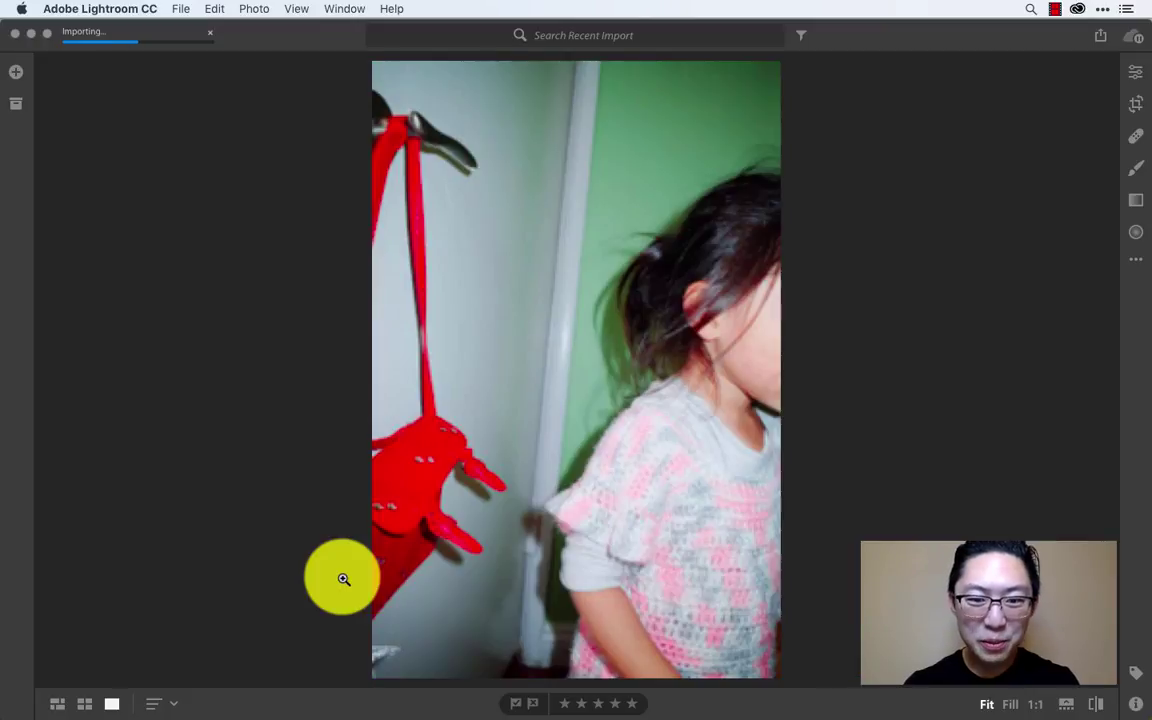
pyautogui.press('p')
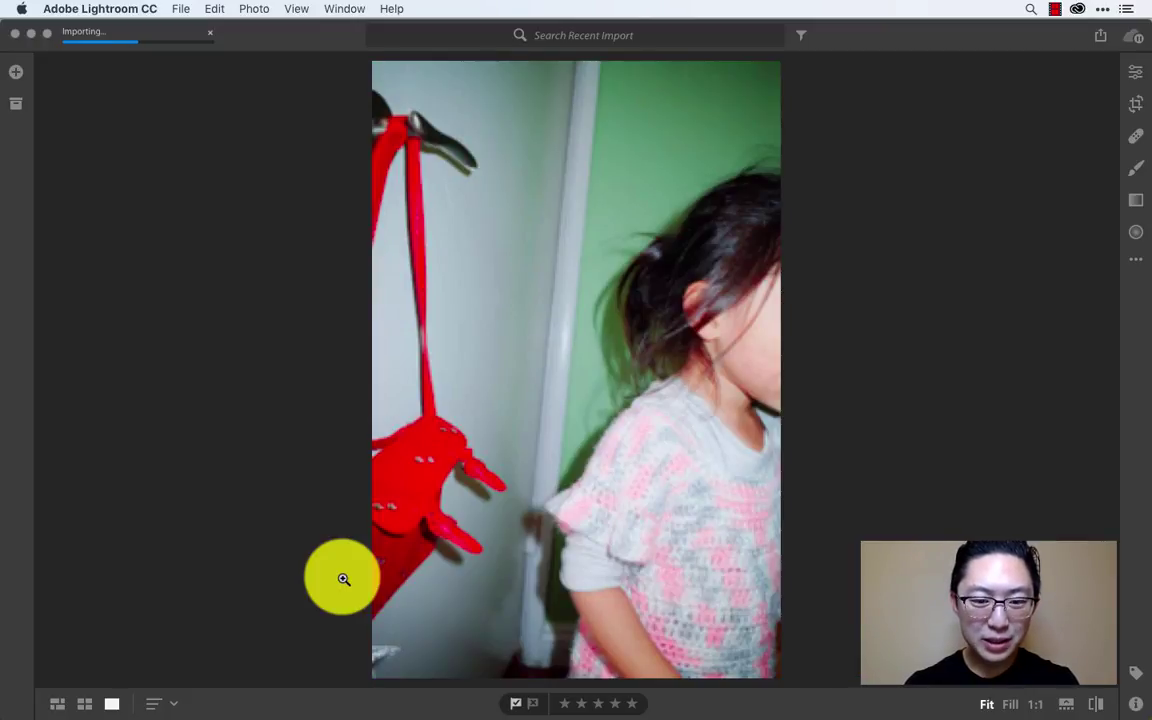
pyautogui.press('Left')
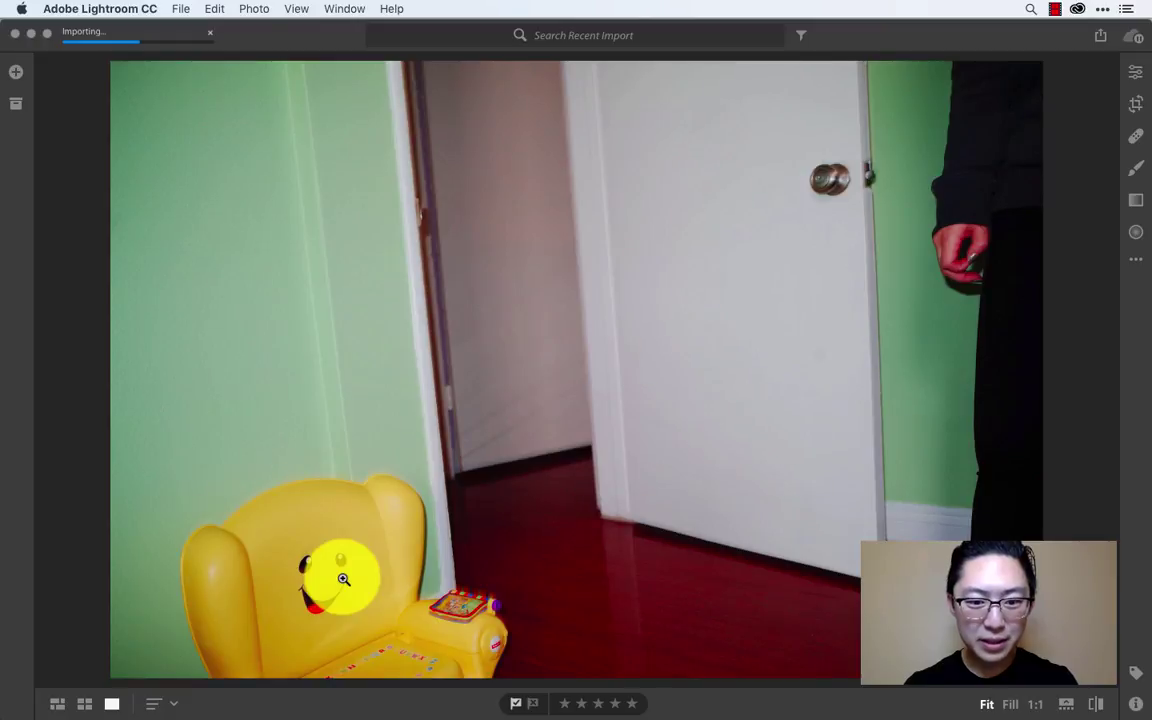
pyautogui.press('Right')
pyautogui.press('Right')
pyautogui.press('Right')
pyautogui.press('Right')
pyautogui.press('Right')
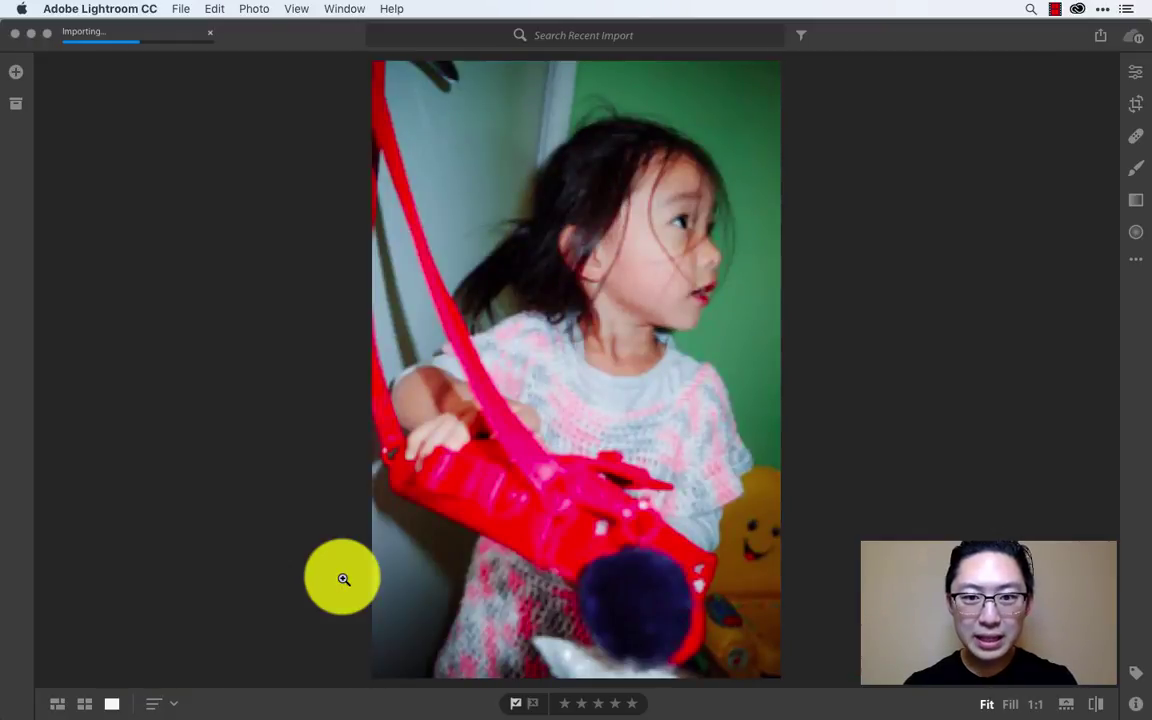
pyautogui.press('Right')
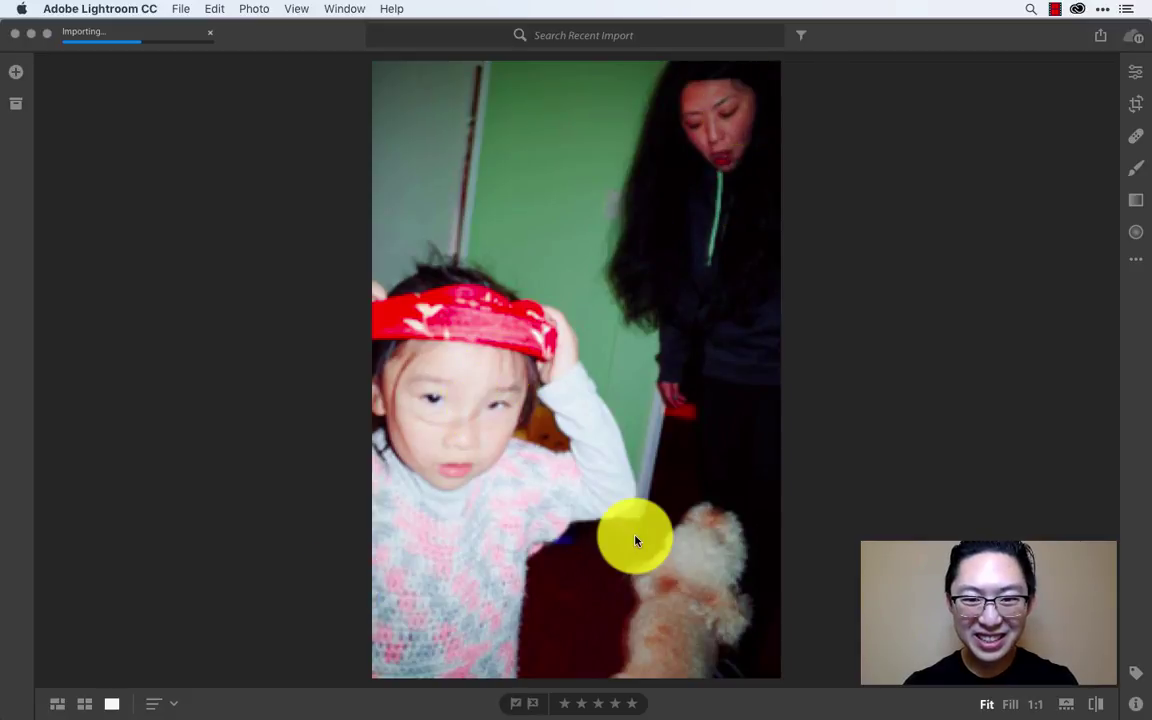
pyautogui.press('Right')
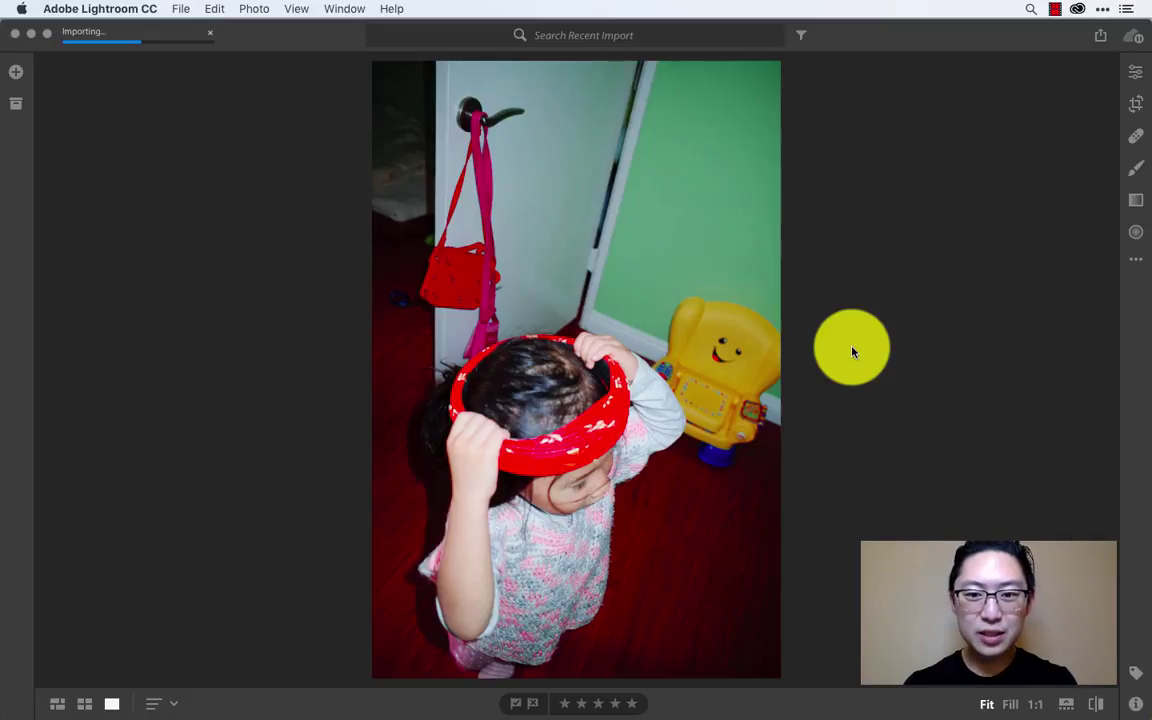
pyautogui.press('Right')
pyautogui.press('Right')
pyautogui.press('Right')
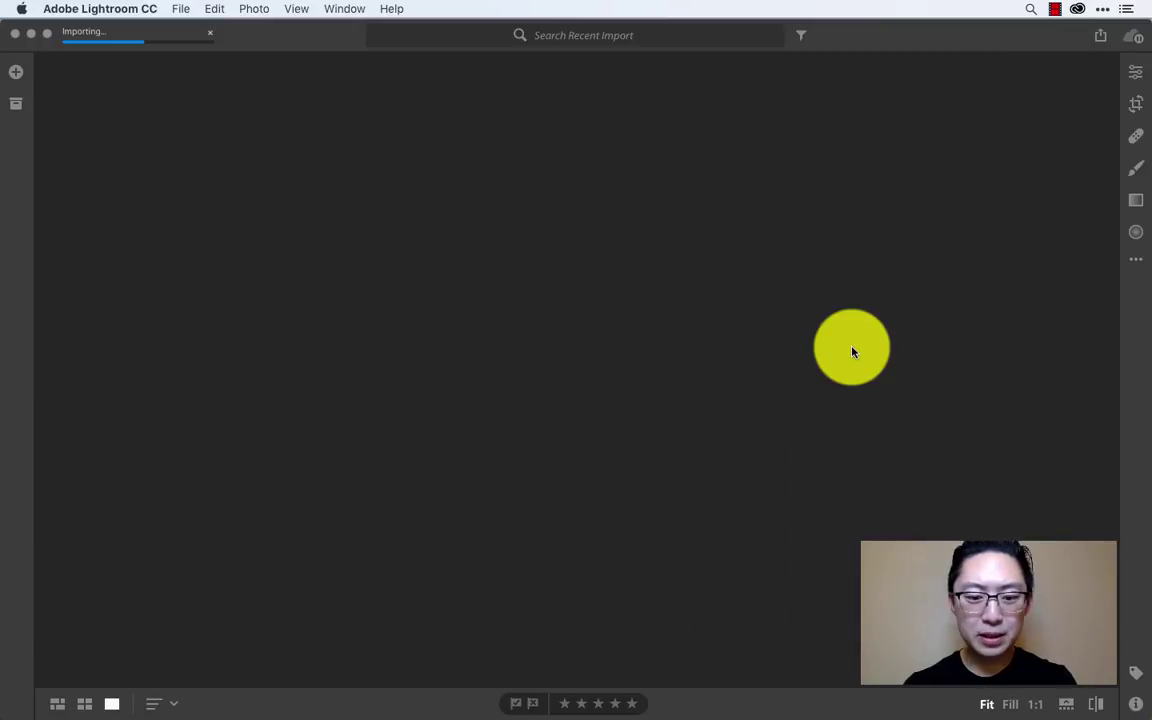
# Filter the Recent Import grid to Picked flags only, leaving seven photos shown.
pyautogui.press('g')
pyautogui.scroll(-5, 852, 352)
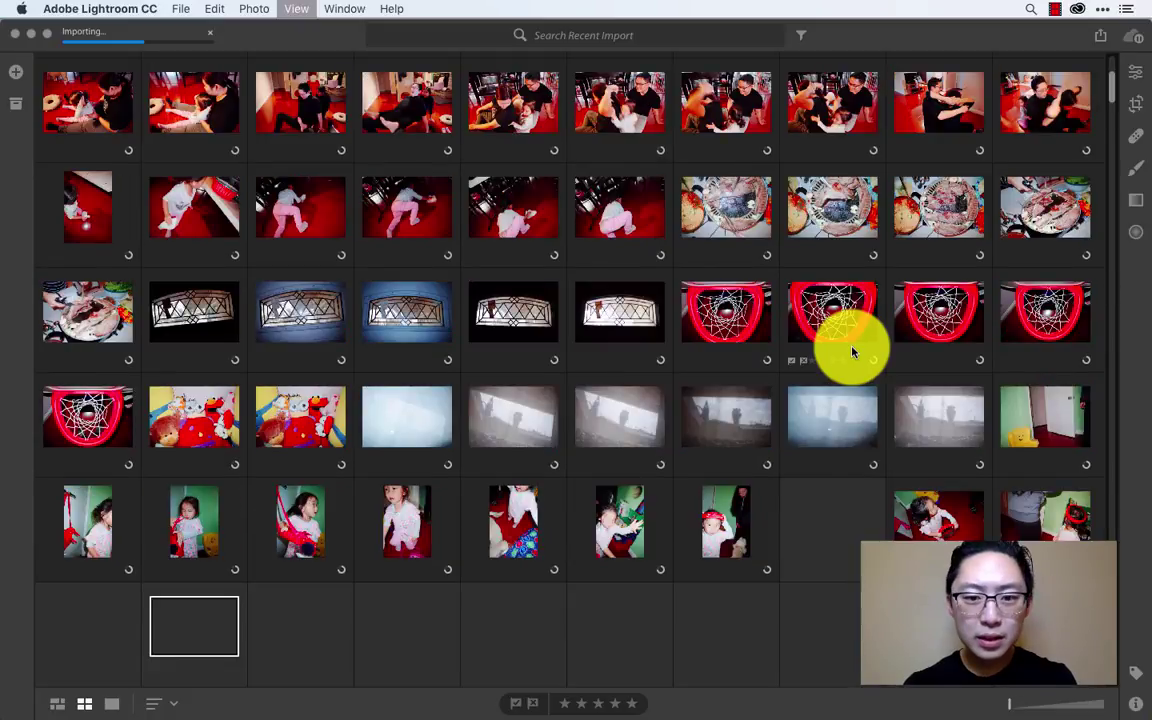
pyautogui.scroll(-2, 726, 461)
pyautogui.scroll(-1, 722, 470)
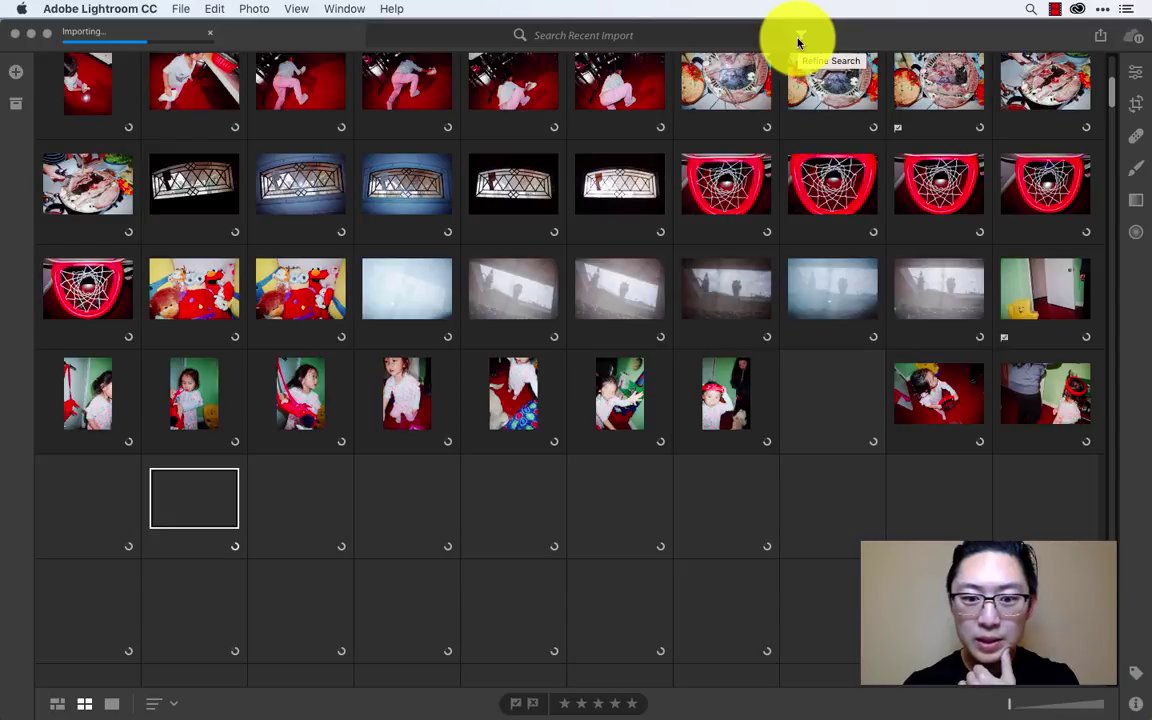
pyautogui.click(799, 38)
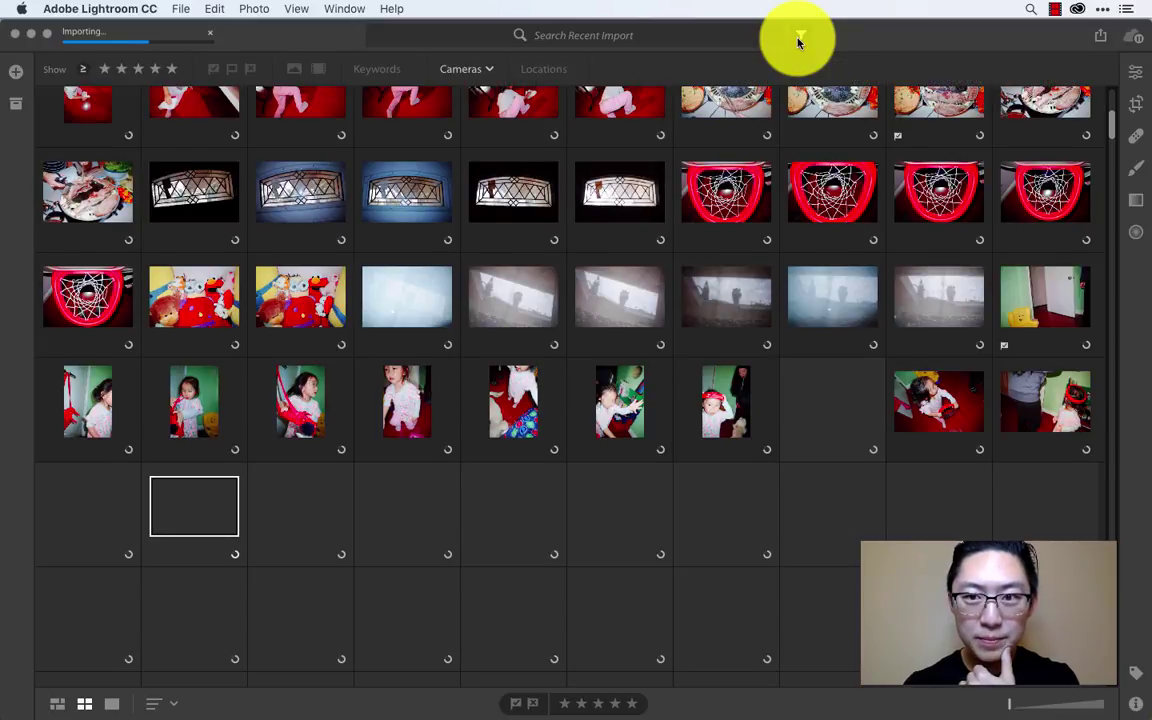
pyautogui.click(213, 70)
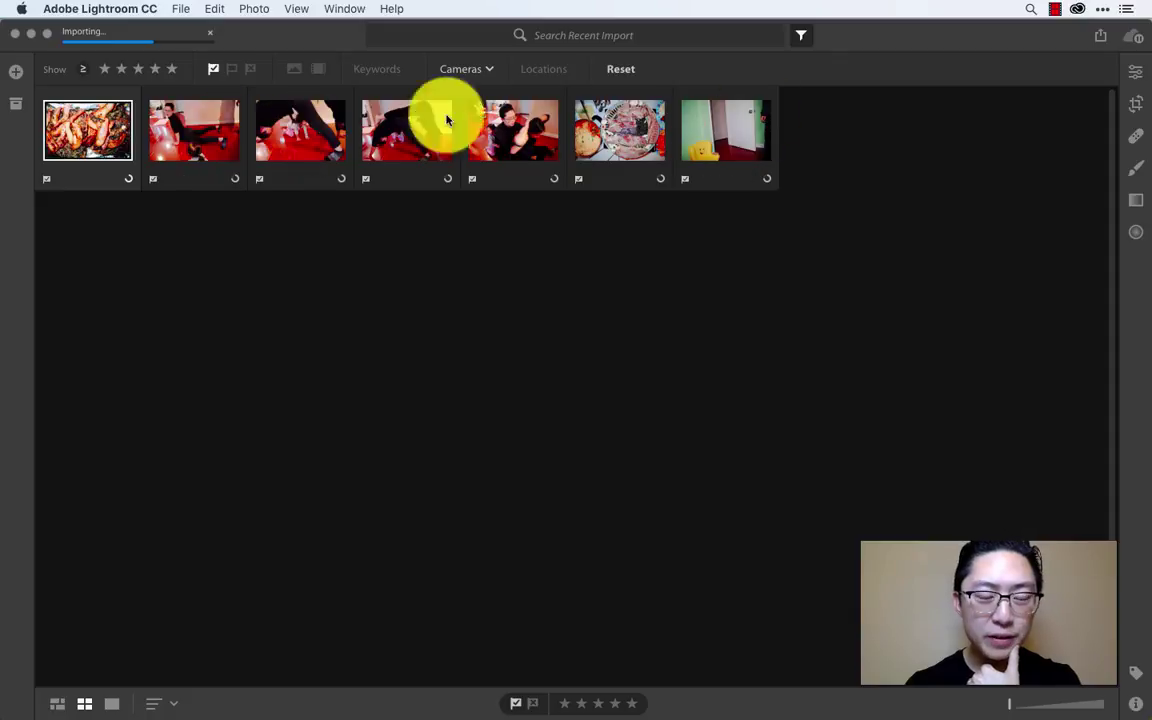
pyautogui.doubleClick(92, 130)
pyautogui.press('Right')
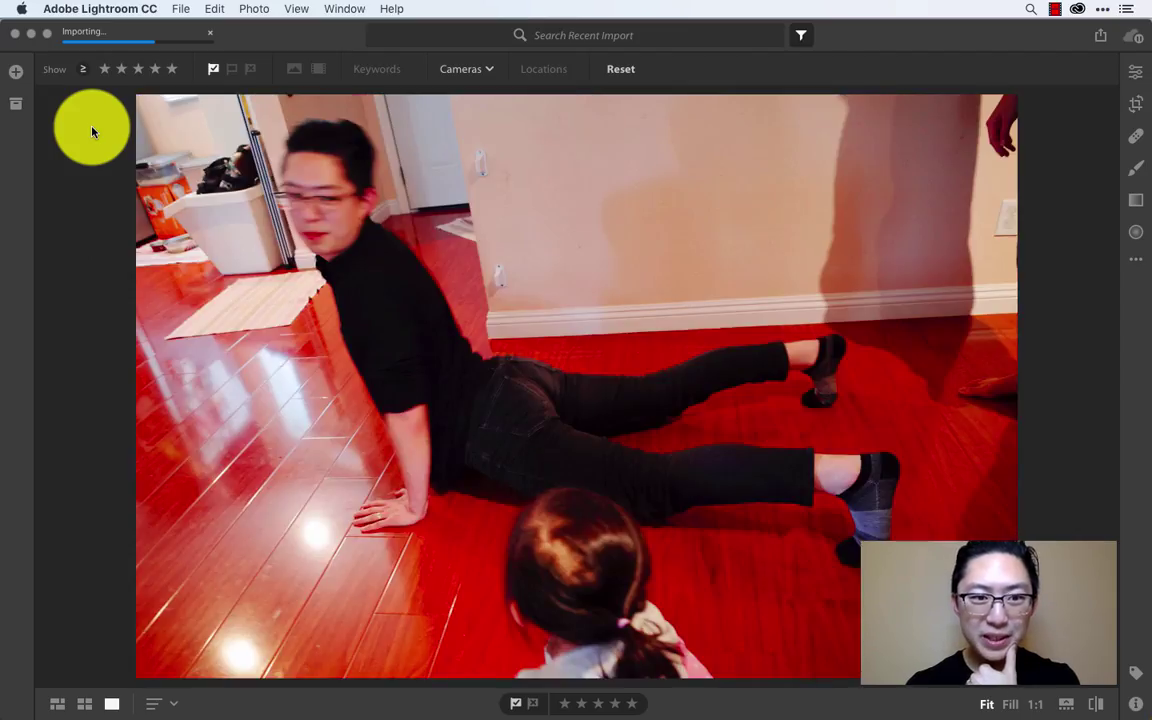
pyautogui.press('Right')
pyautogui.press('Right')
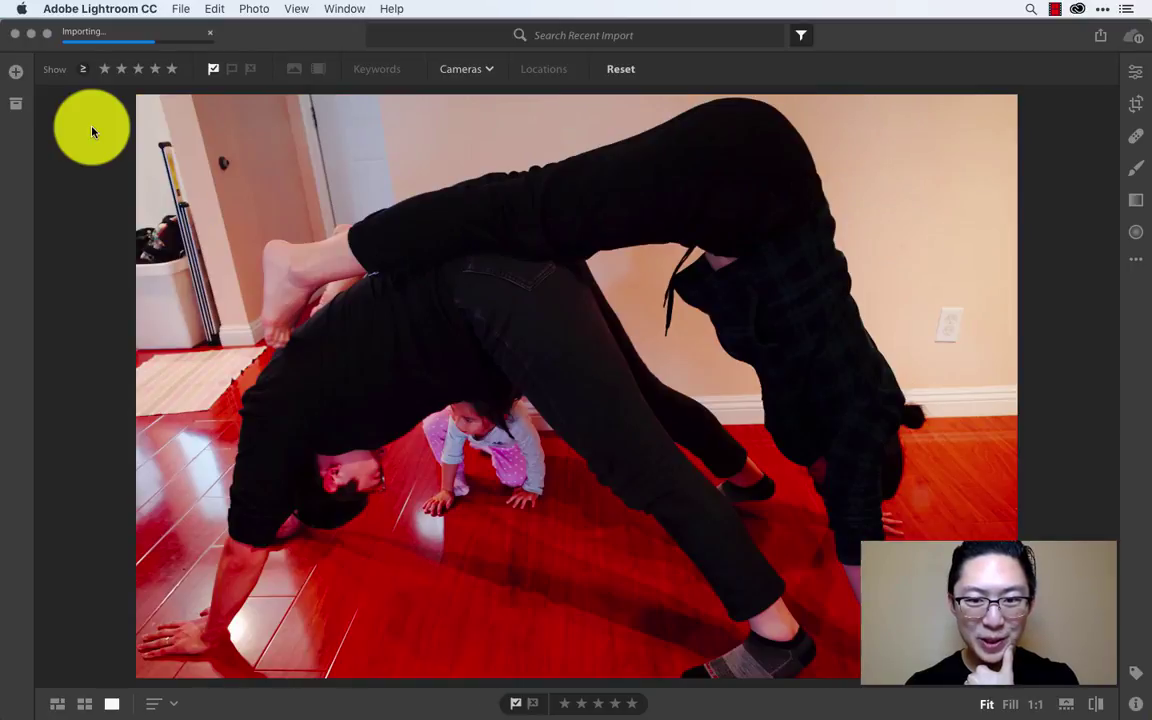
pyautogui.press('Right')
pyautogui.press('Right')
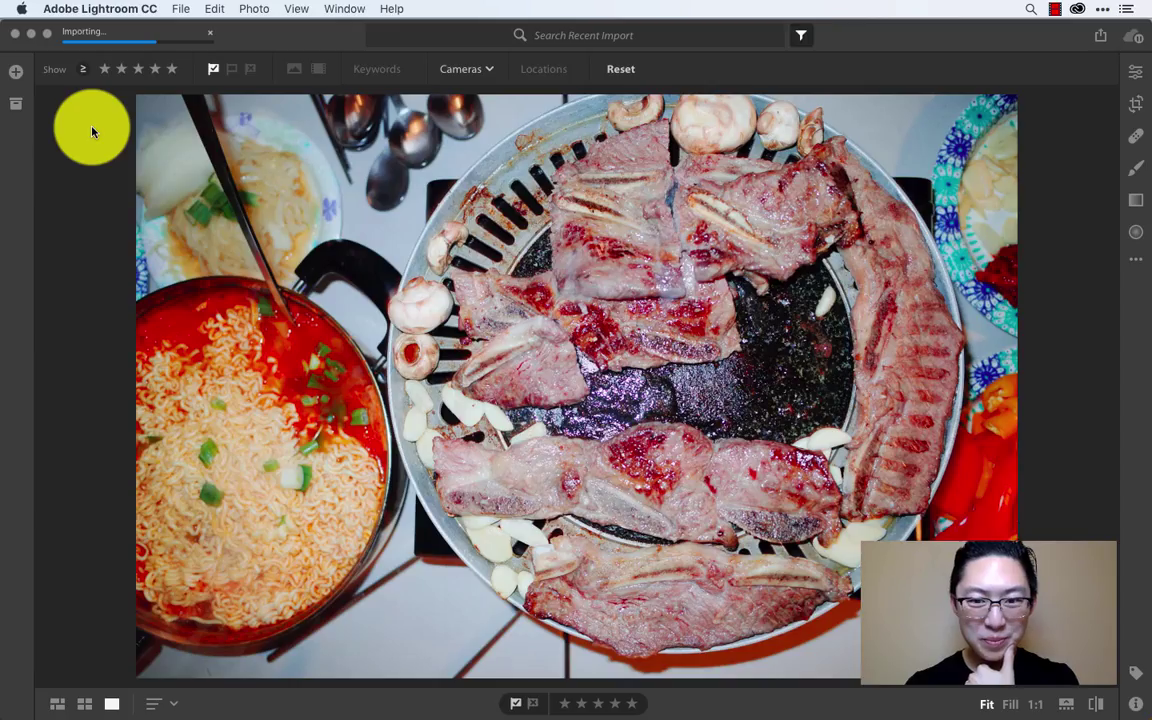
pyautogui.press('Right')
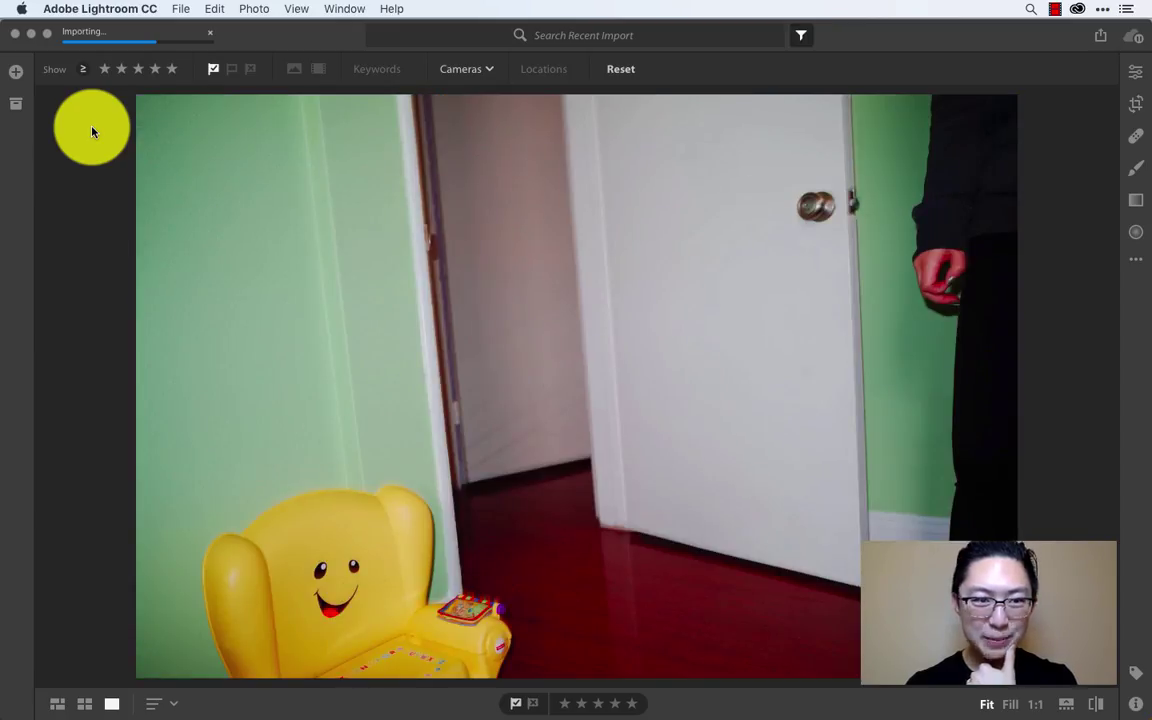
# Select all seven picks in the grid and start saving them as files.
pyautogui.hotkey('shift', 'g')
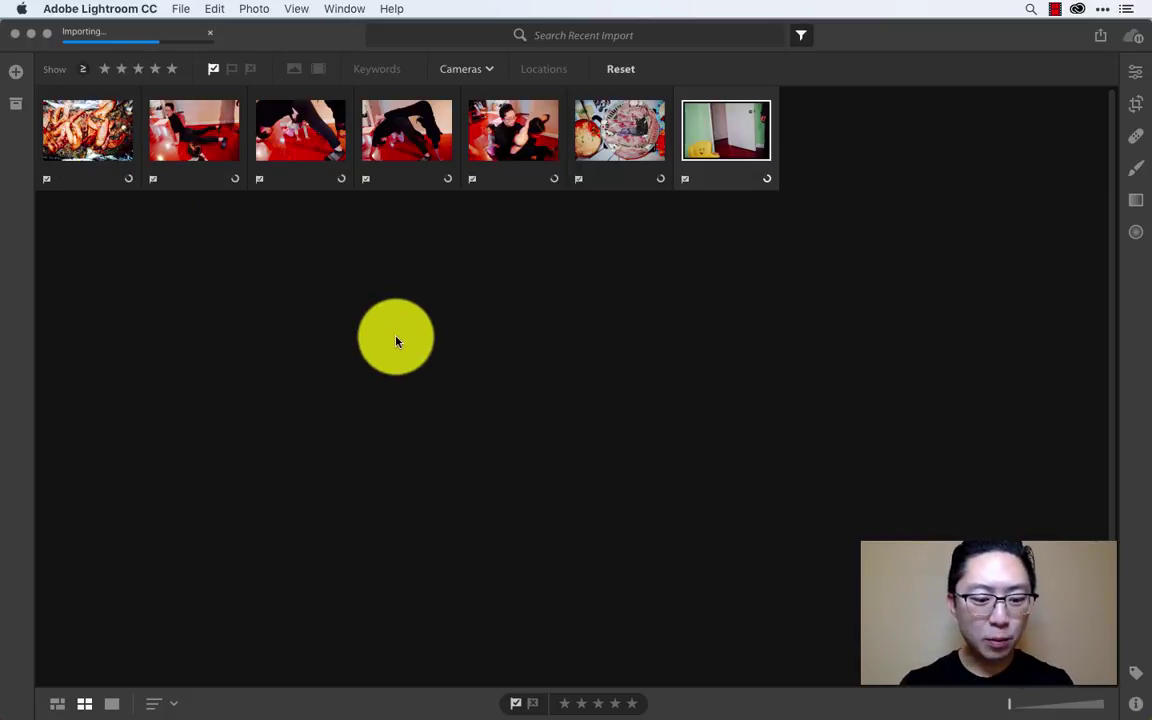
pyautogui.press('super+a')
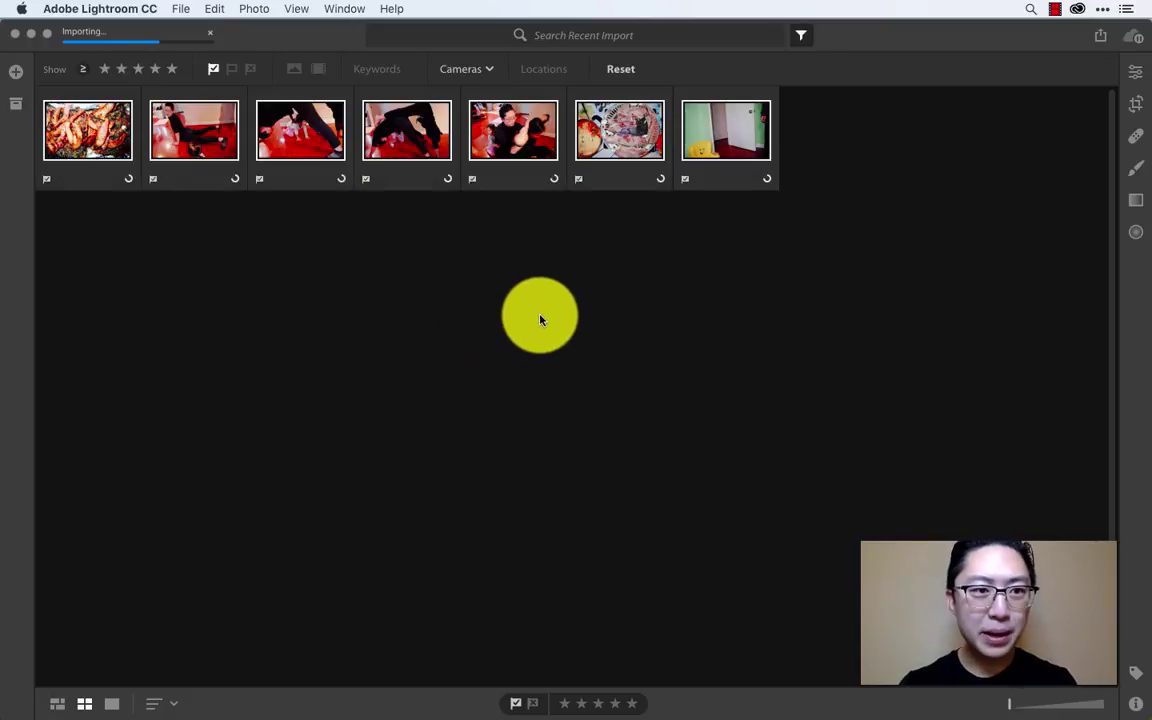
pyautogui.click(1103, 39)
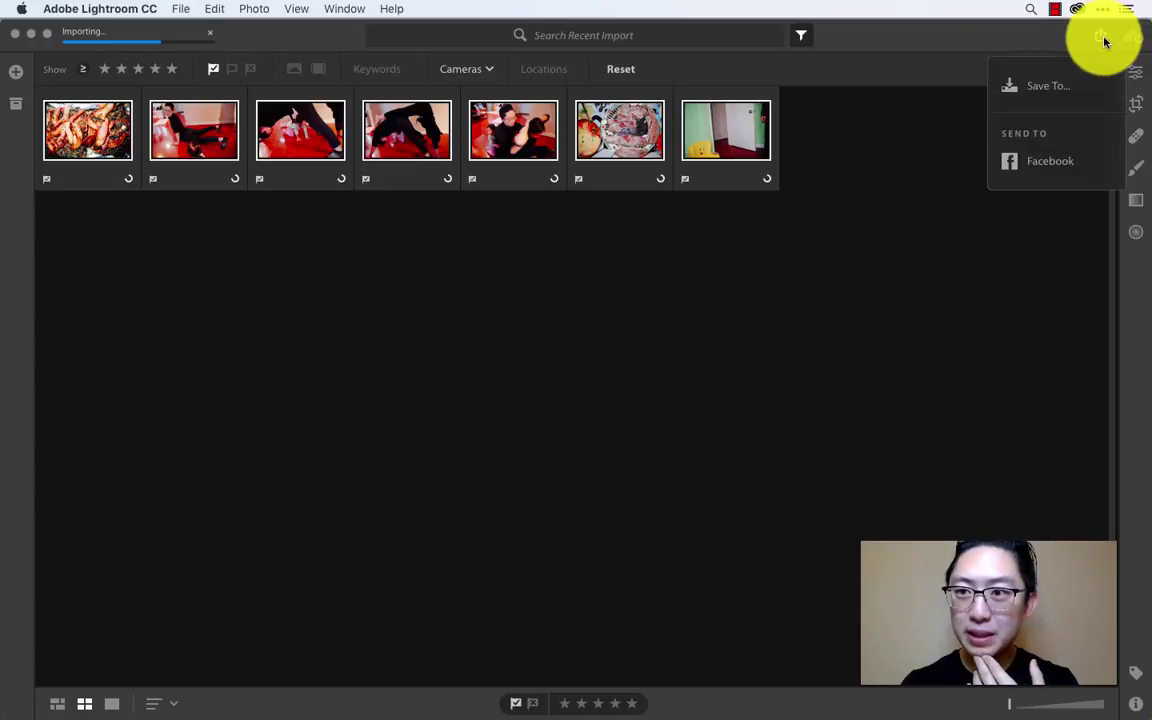
pyautogui.click(1073, 100)
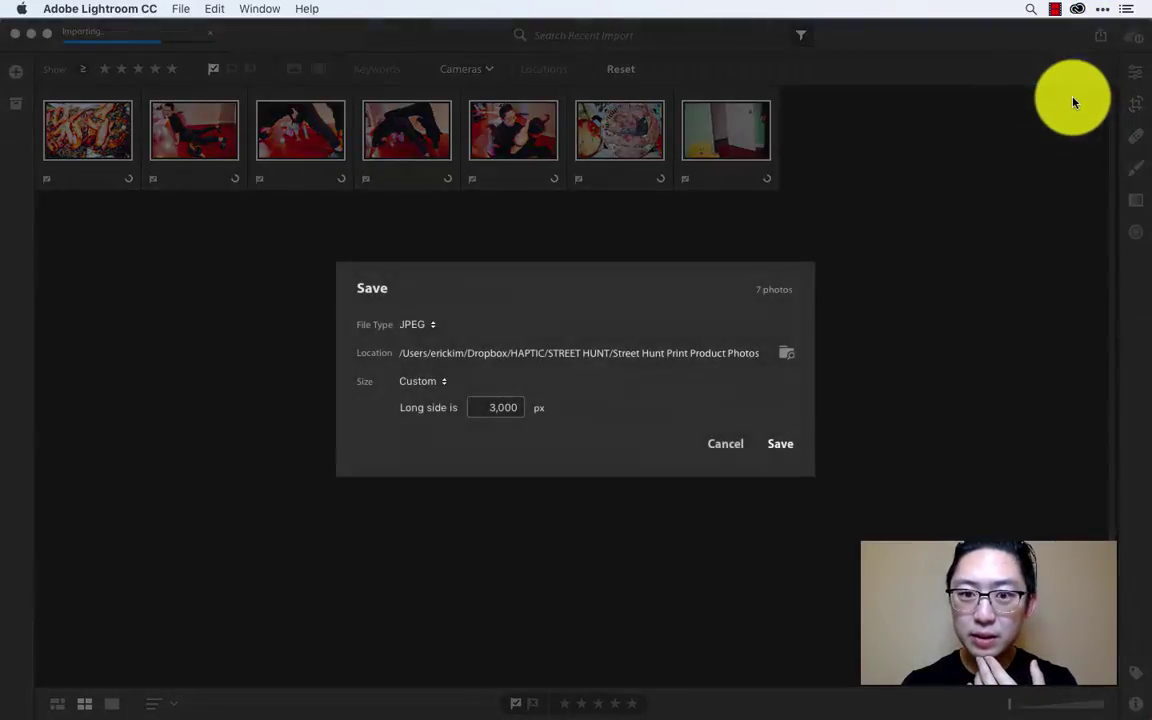
# Create a new folder 'OC v1' inside Dropbox > 2018 as the save location.
pyautogui.click(787, 355)
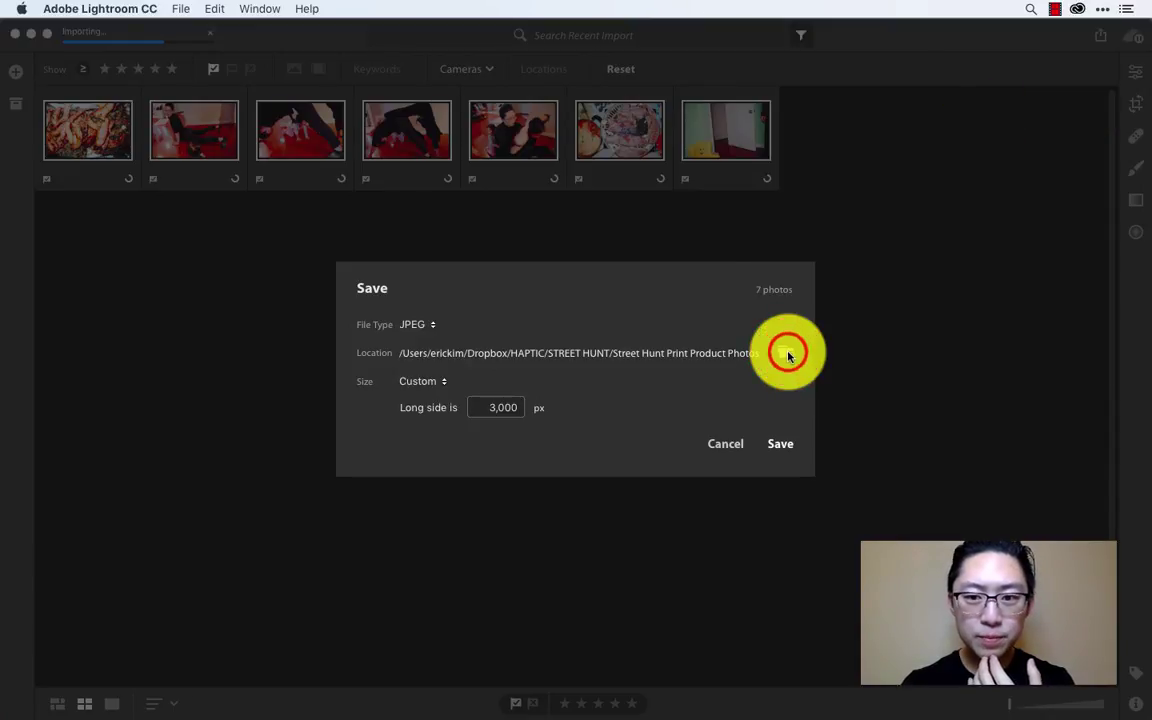
pyautogui.click(787, 355)
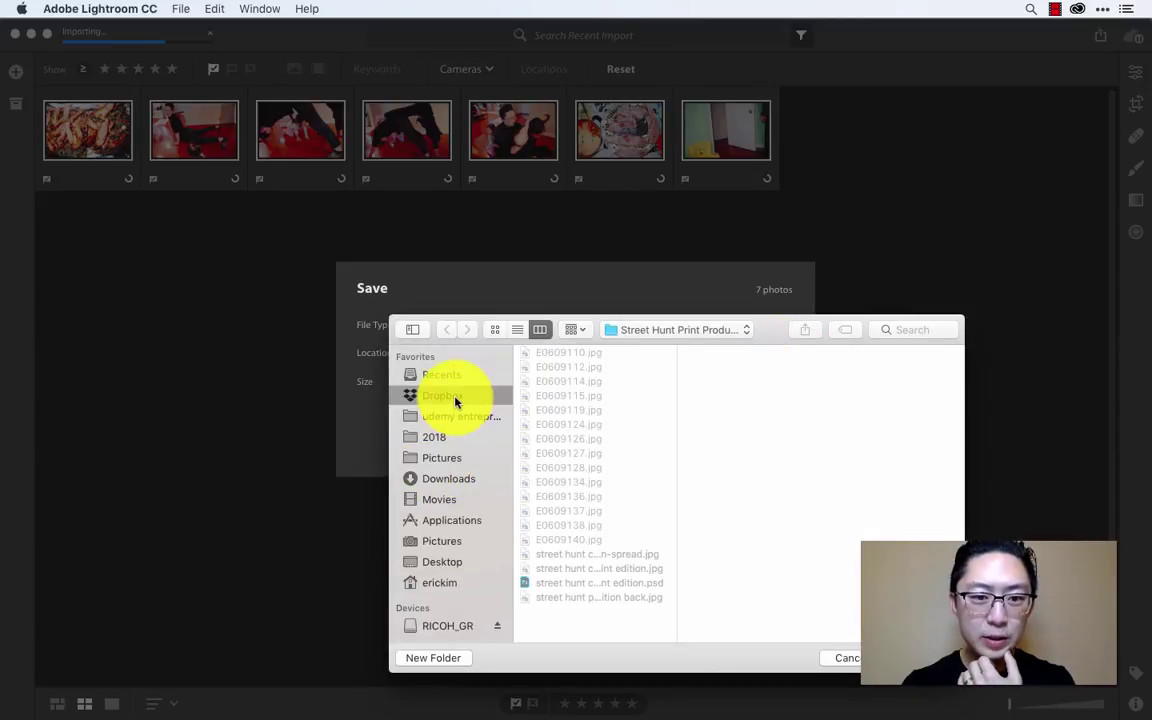
pyautogui.click(448, 396)
pyautogui.click(440, 436)
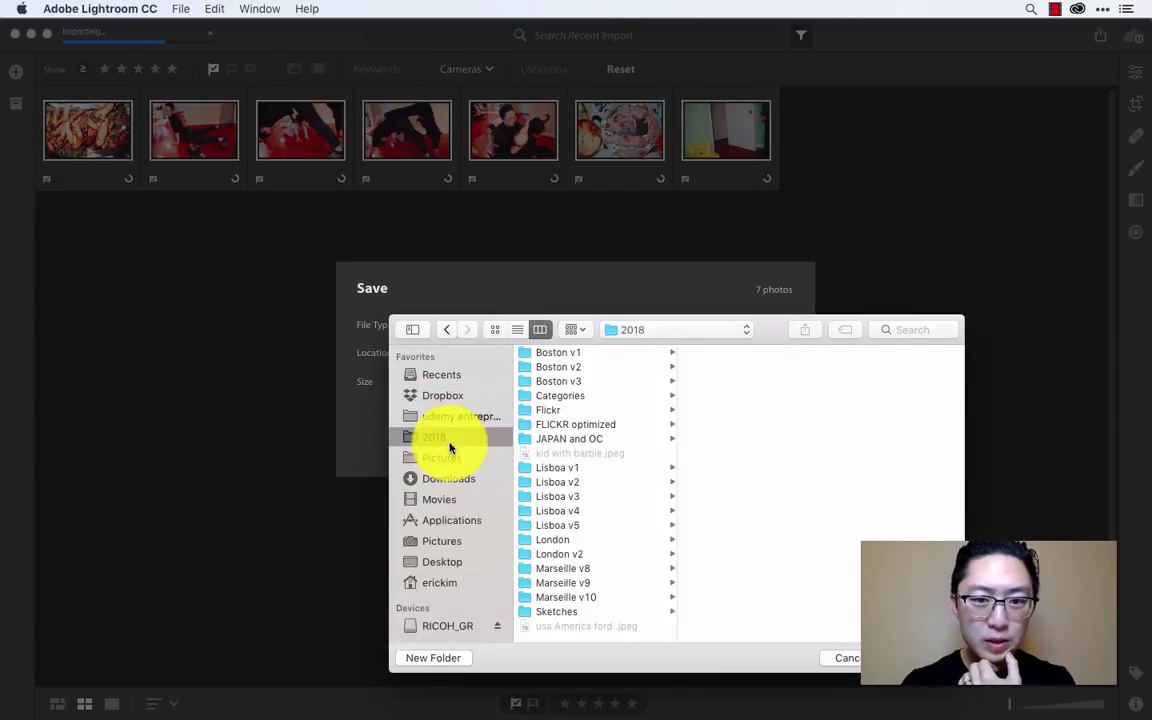
pyautogui.click(455, 660)
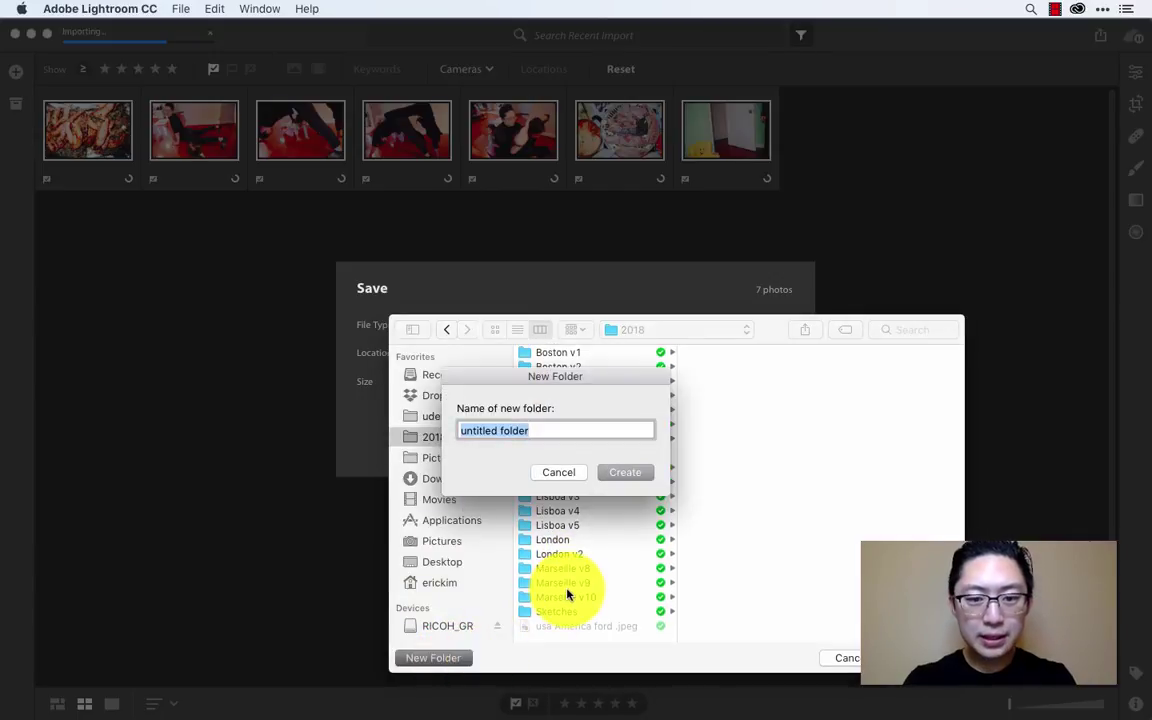
pyautogui.write('O')
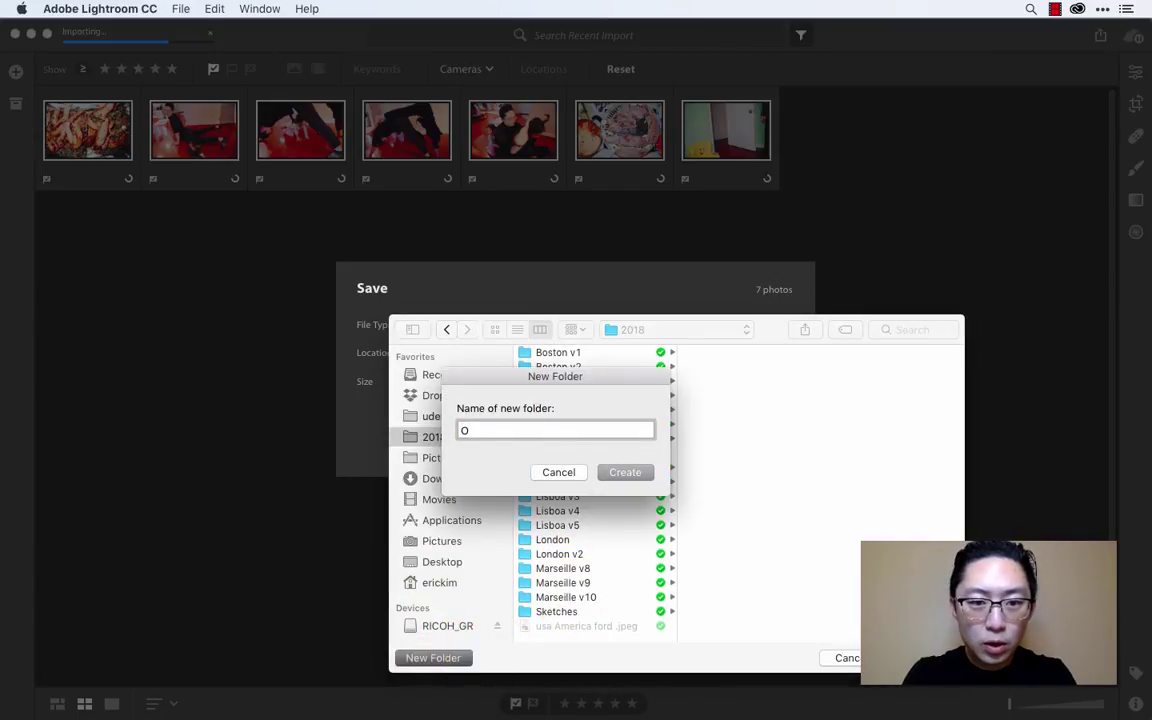
pyautogui.write('C v1')
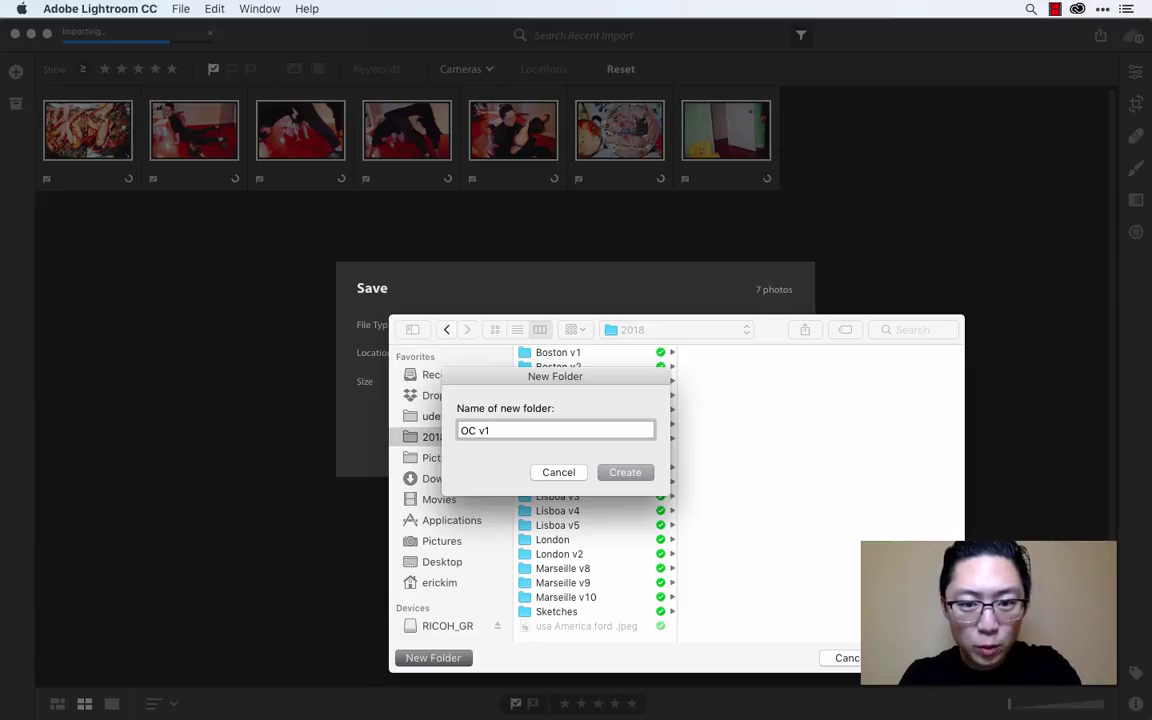
pyautogui.click(636, 478)
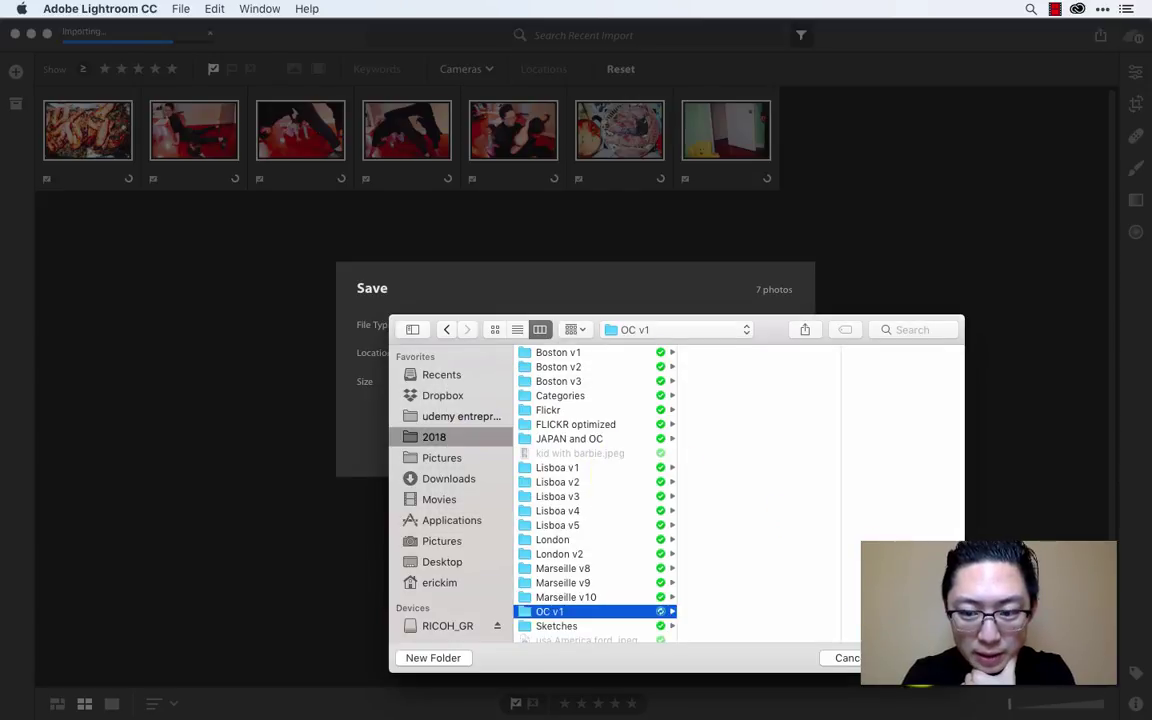
# Confirm OC v1, set Size to Full Size with JPEG file type, and save the seven photos.
pyautogui.click(918, 658)
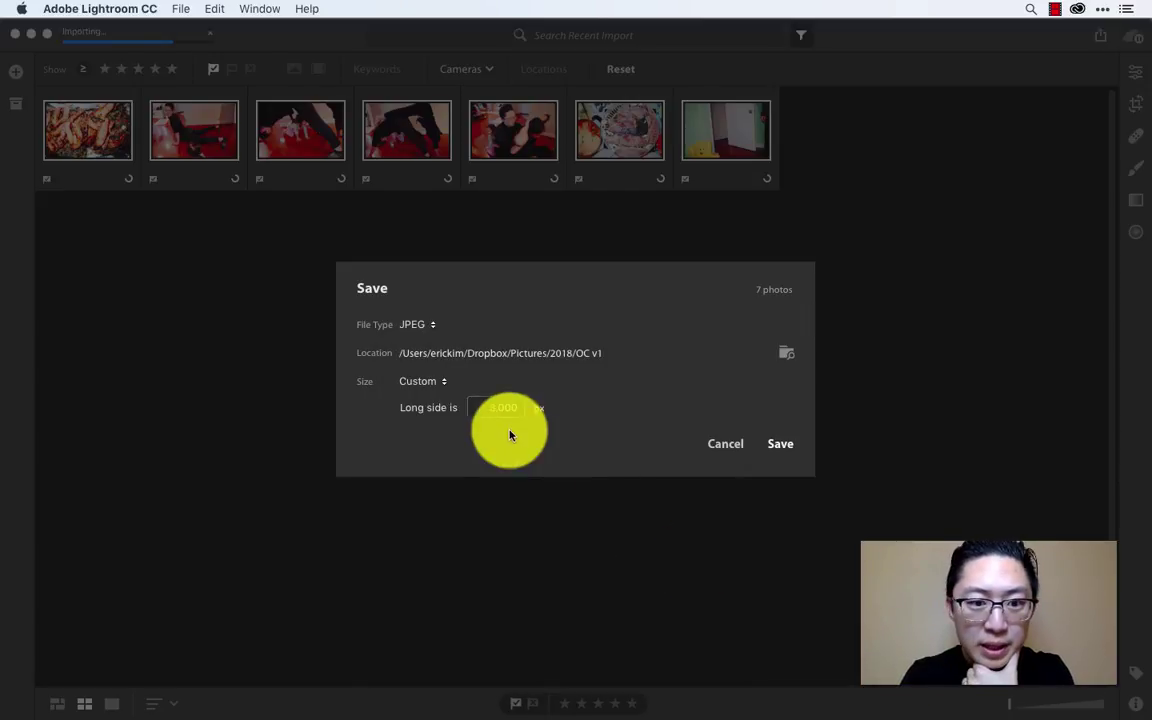
pyautogui.click(423, 385)
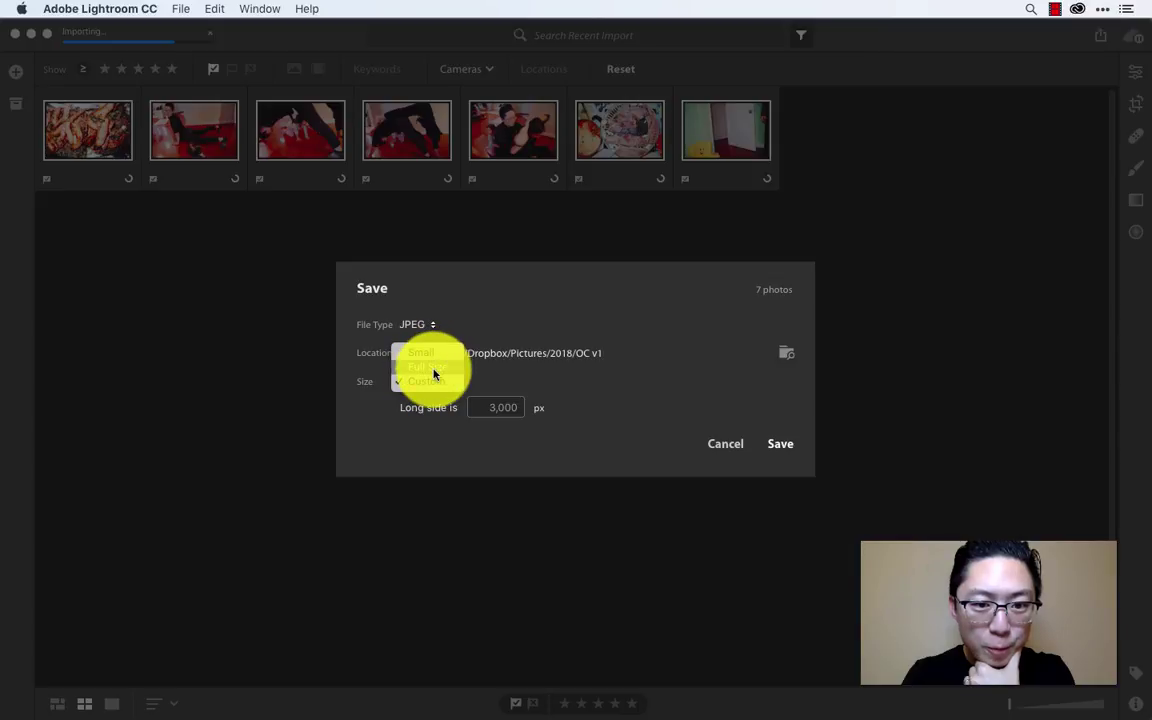
pyautogui.click(433, 374)
pyautogui.click(427, 385)
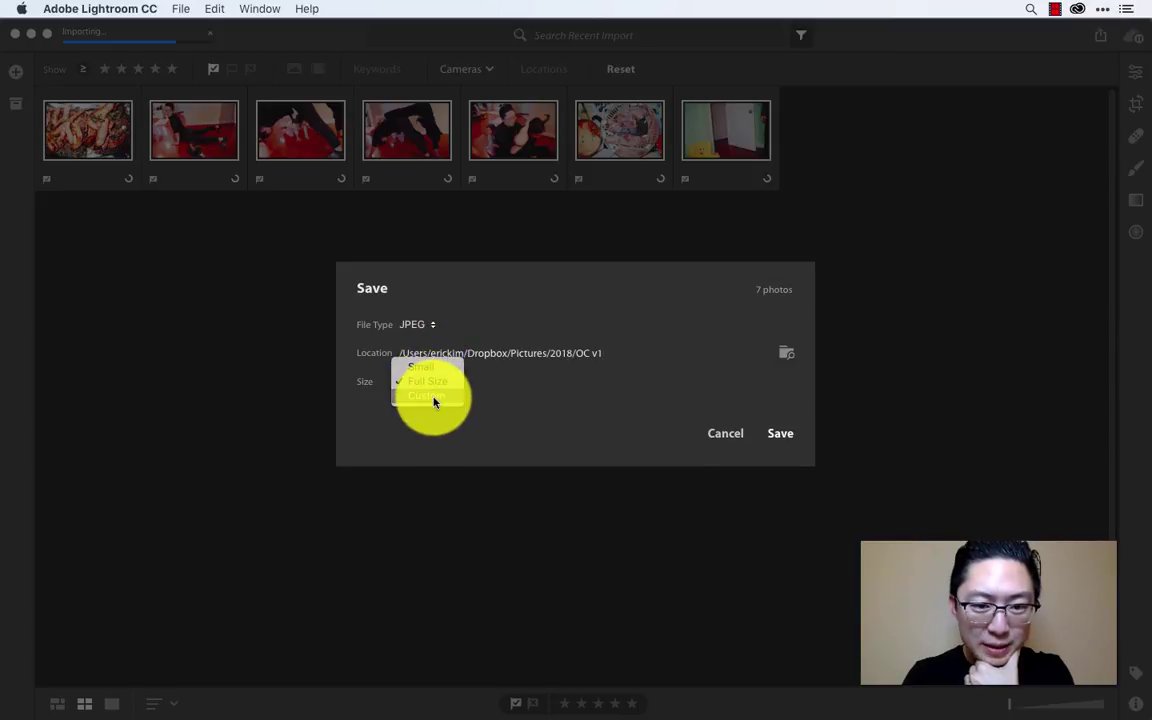
pyautogui.click(432, 398)
pyautogui.click(422, 382)
pyautogui.click(427, 375)
pyautogui.click(428, 323)
pyautogui.click(451, 325)
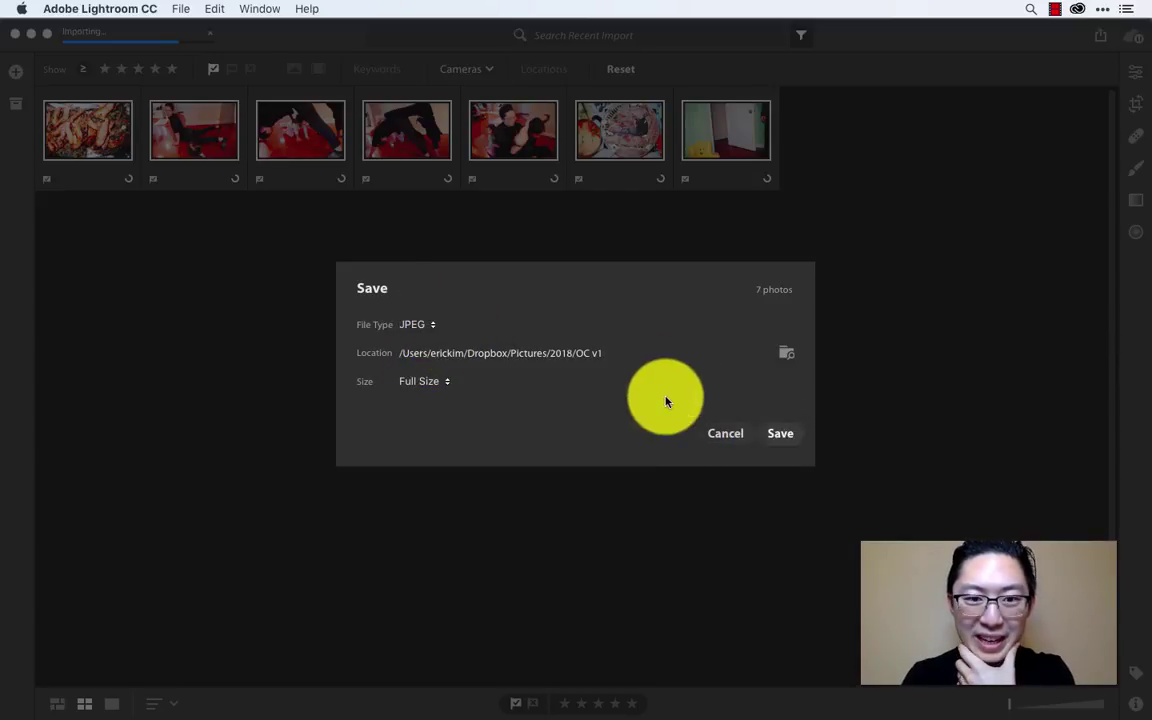
pyautogui.click(781, 434)
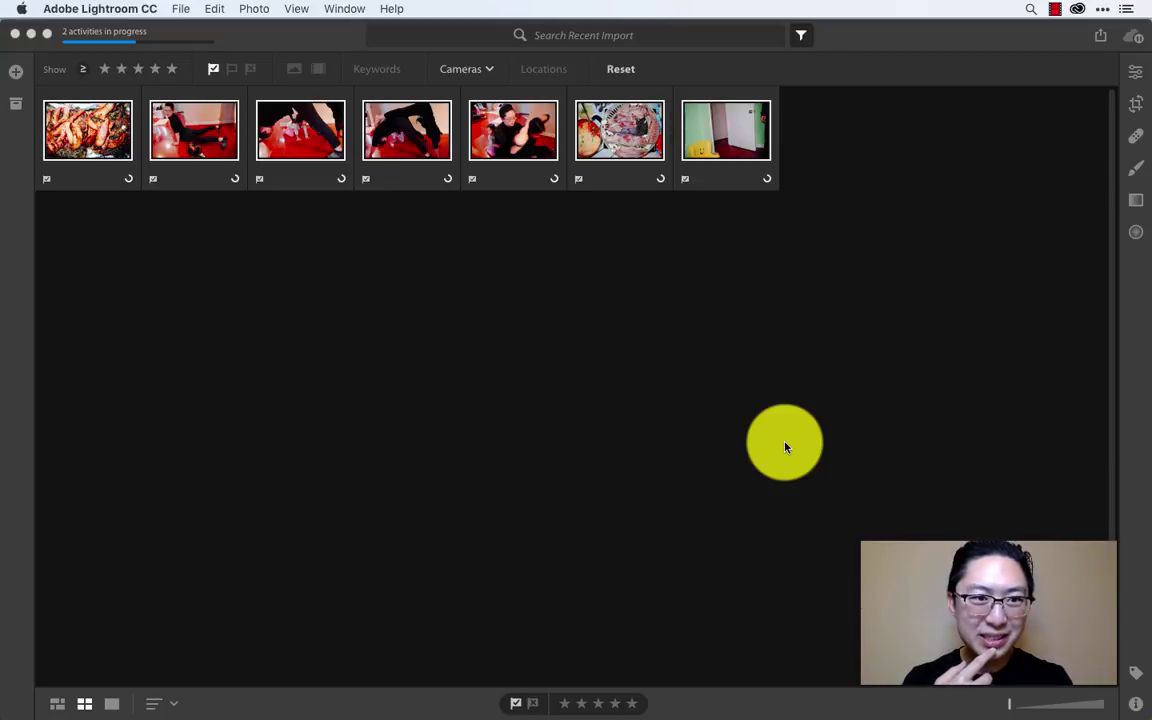
# In Finder, open 2018 > OC v1 and preview the exported JPEGs, then return to Lightroom.
pyautogui.moveTo(355, 712)
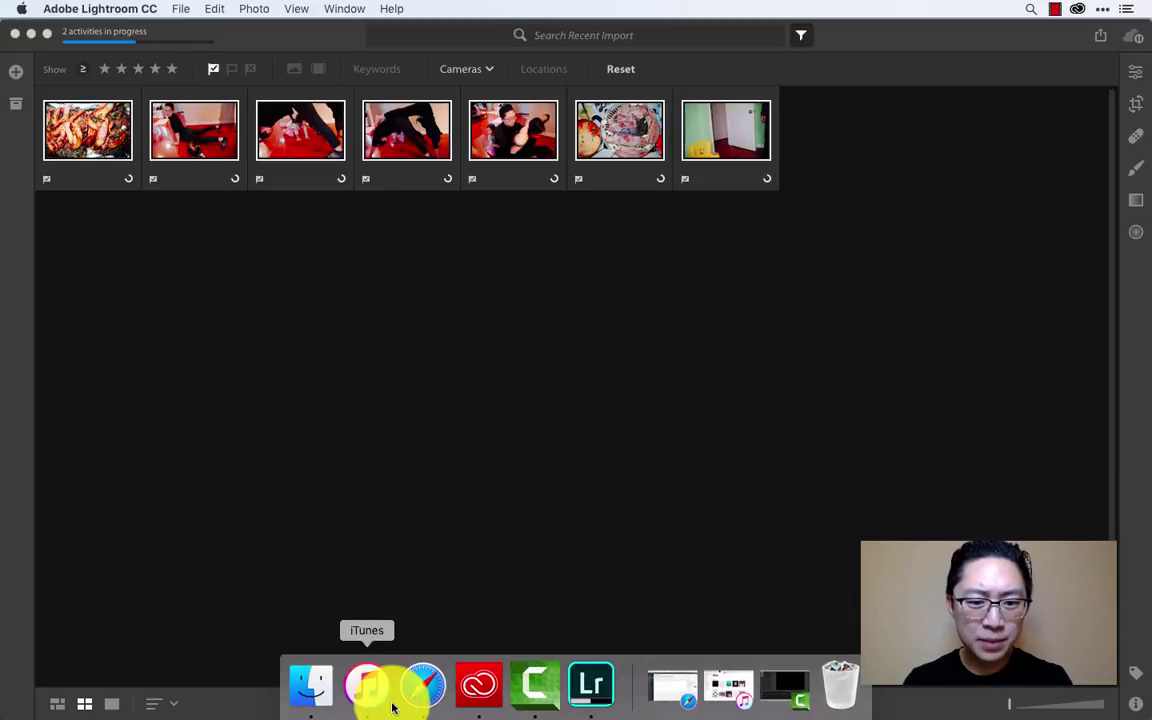
pyautogui.click(315, 702)
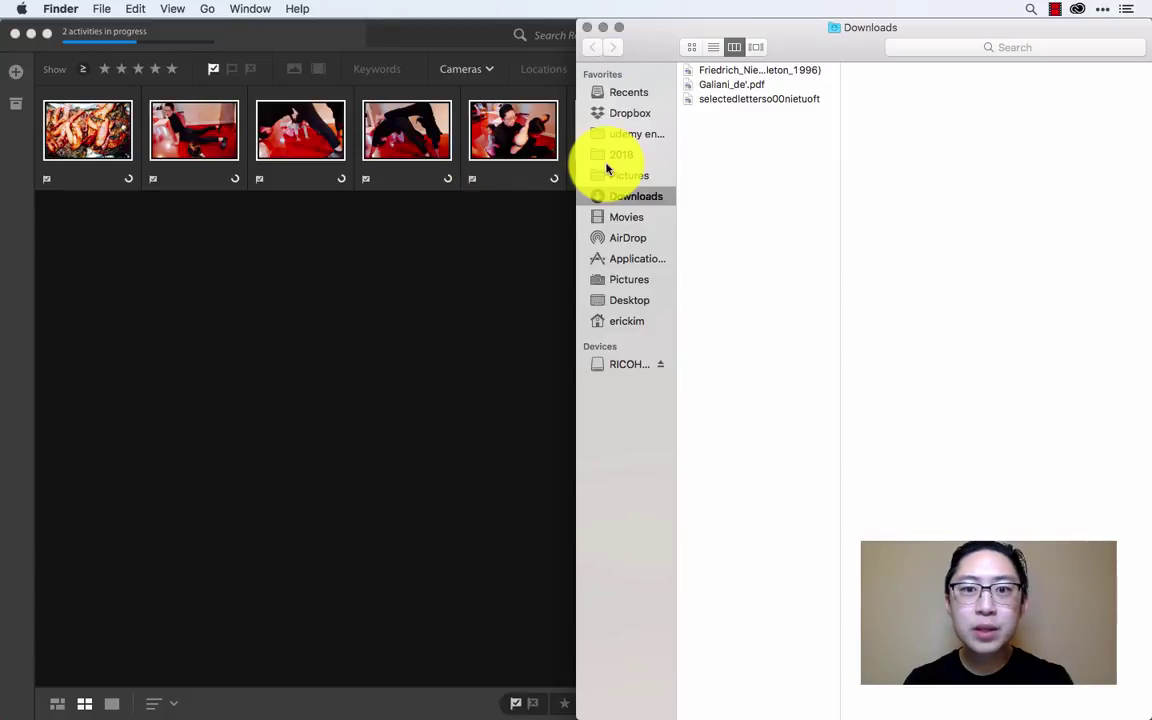
pyautogui.click(621, 155)
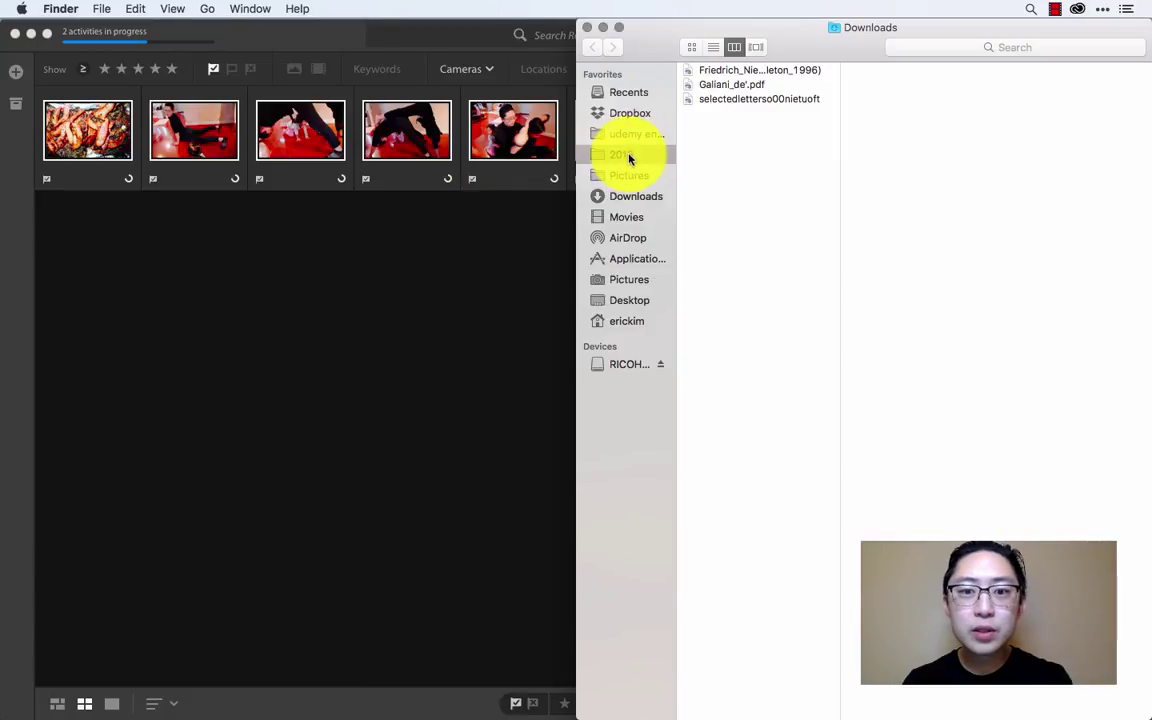
pyautogui.click(765, 328)
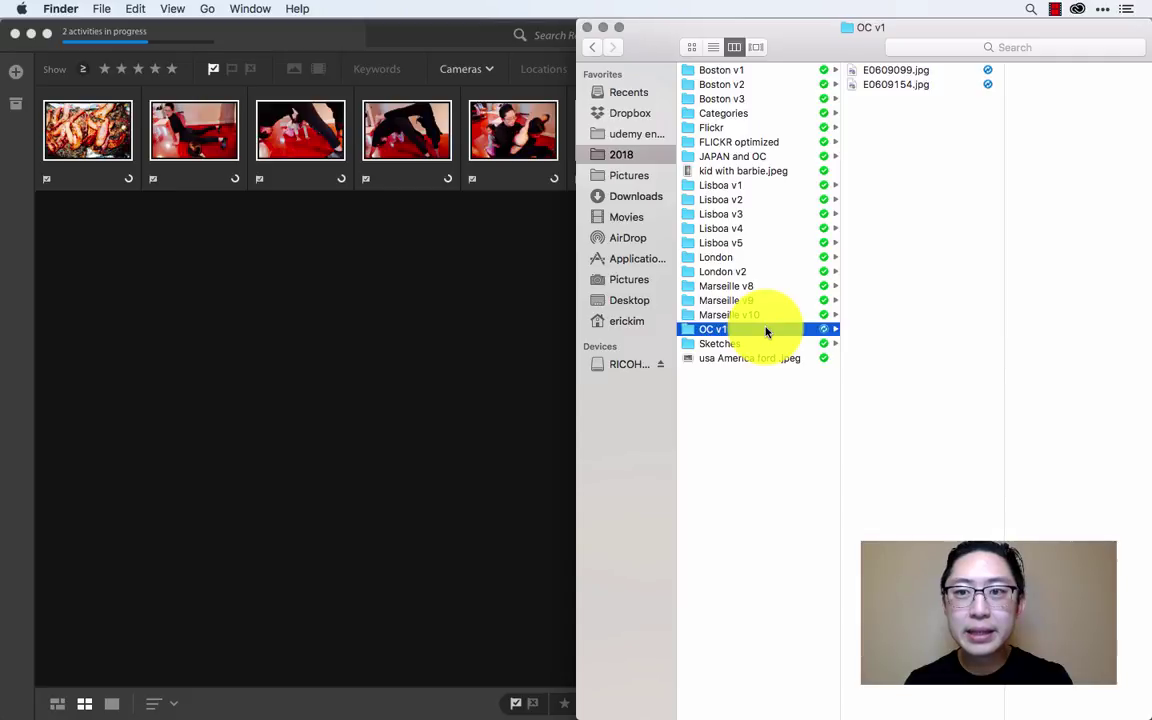
pyautogui.press('Right')
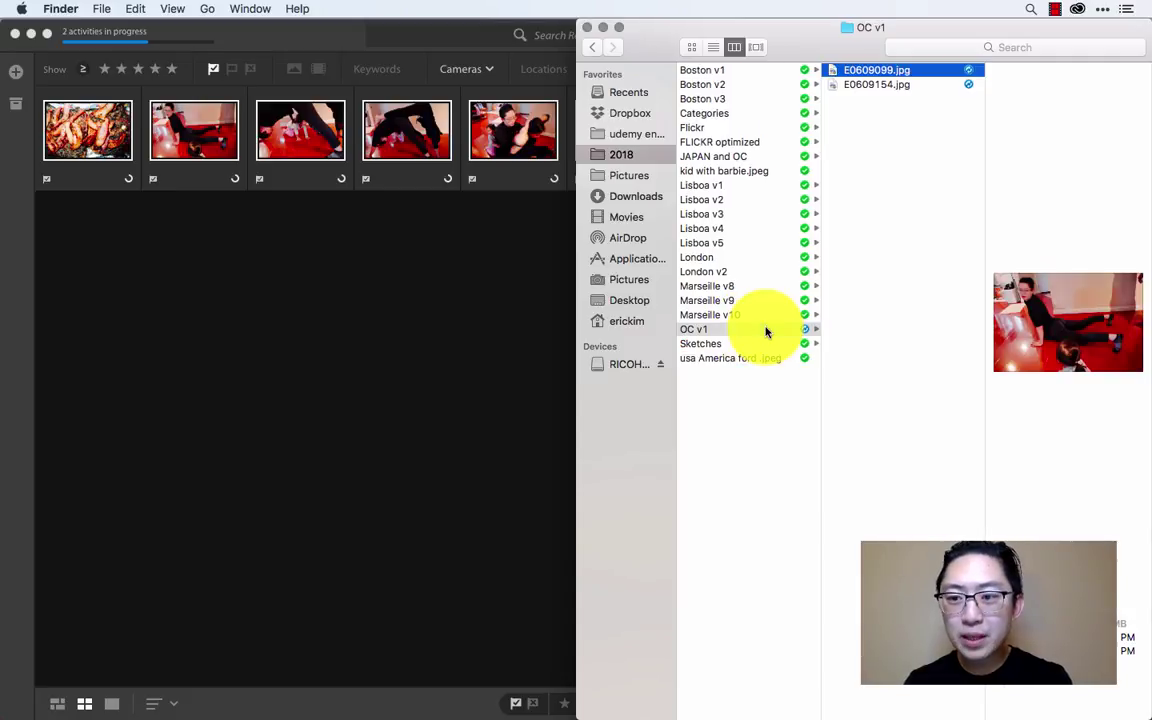
pyautogui.press('Down')
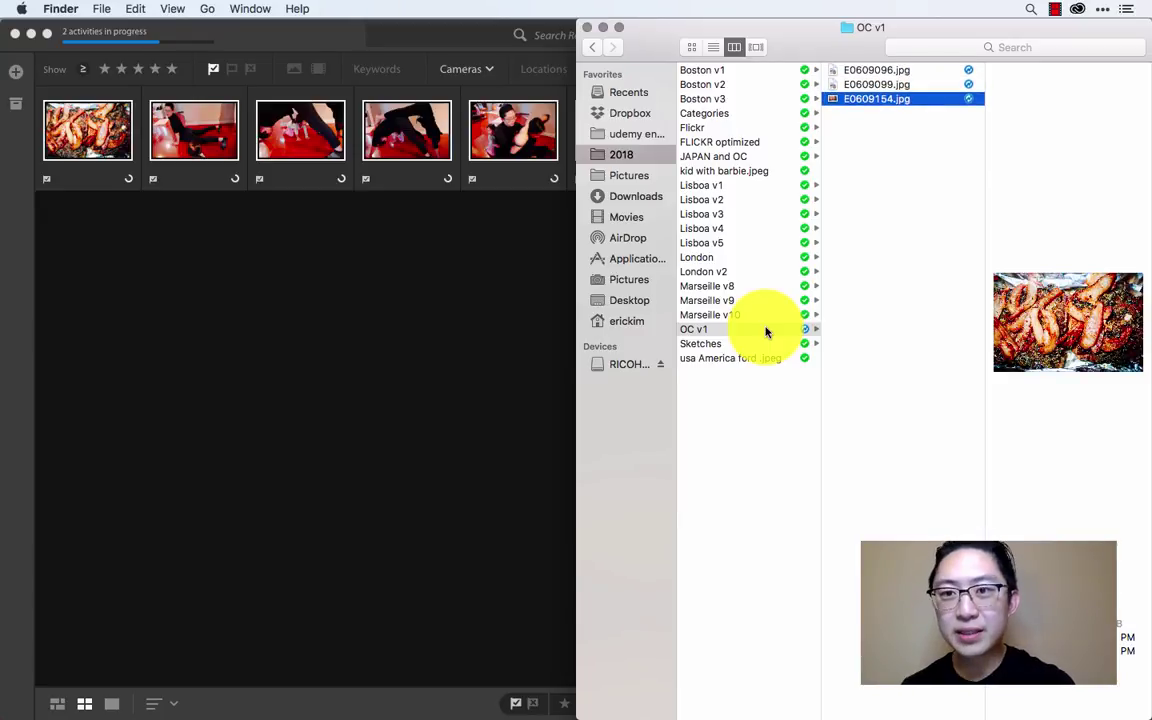
pyautogui.press('Up')
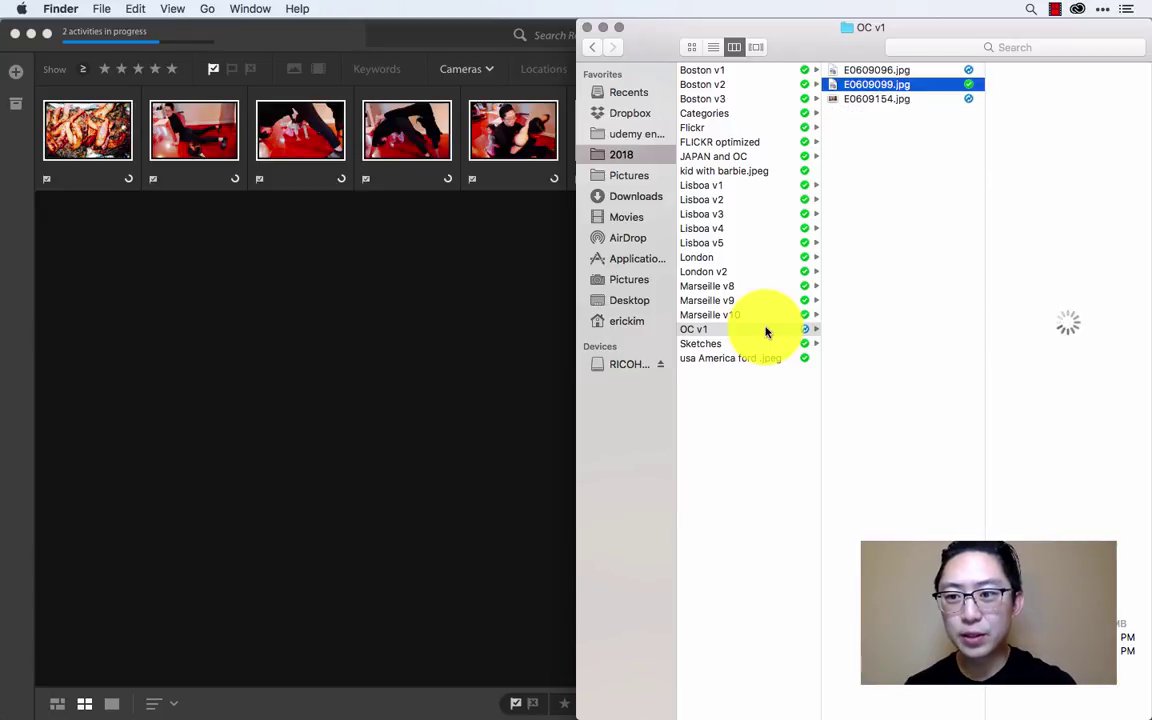
pyautogui.press('Up')
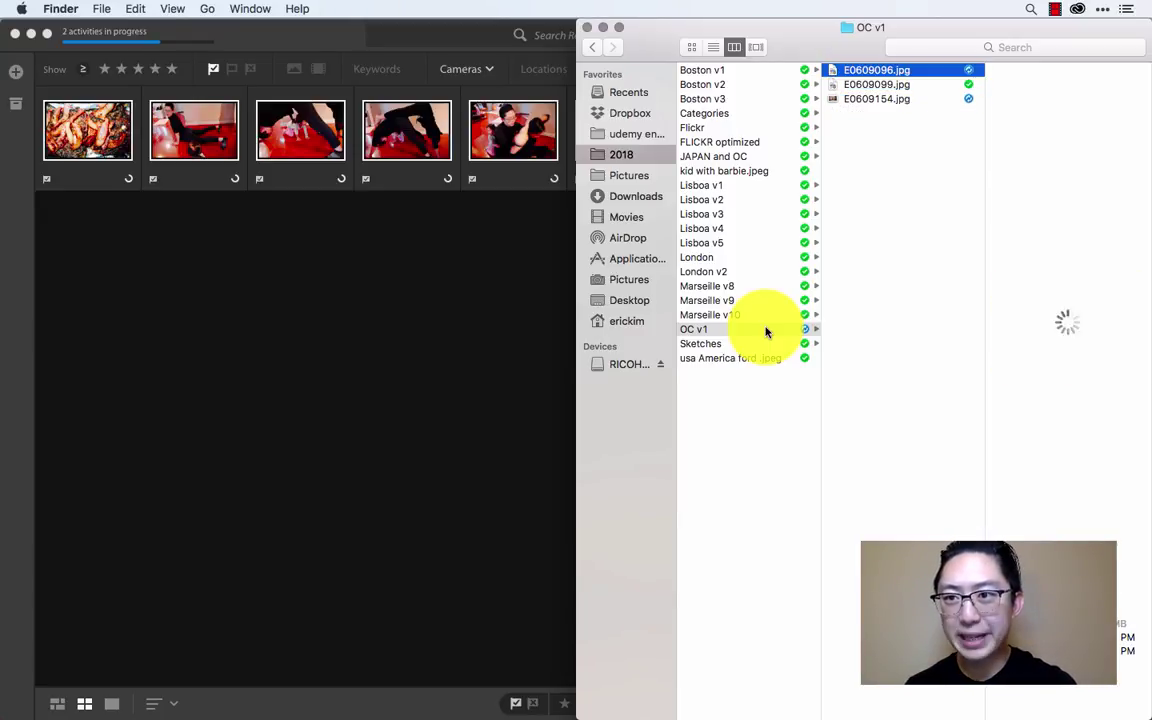
pyautogui.press('Down')
pyautogui.press('Down')
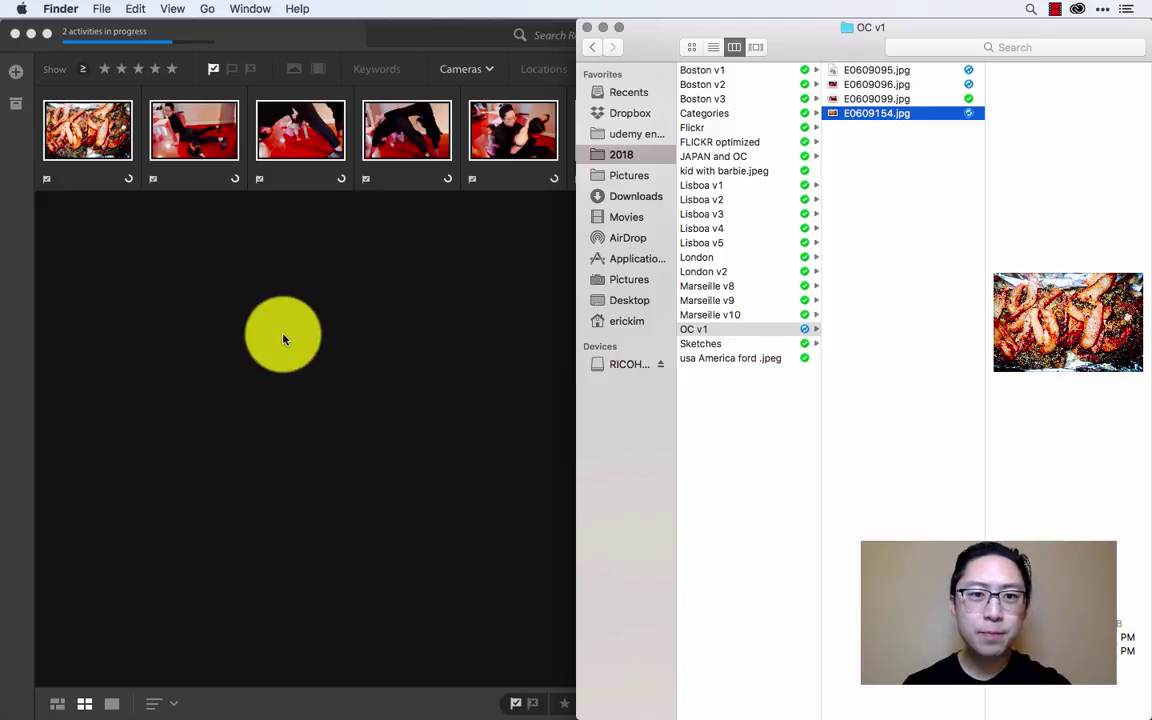
pyautogui.click(283, 334)
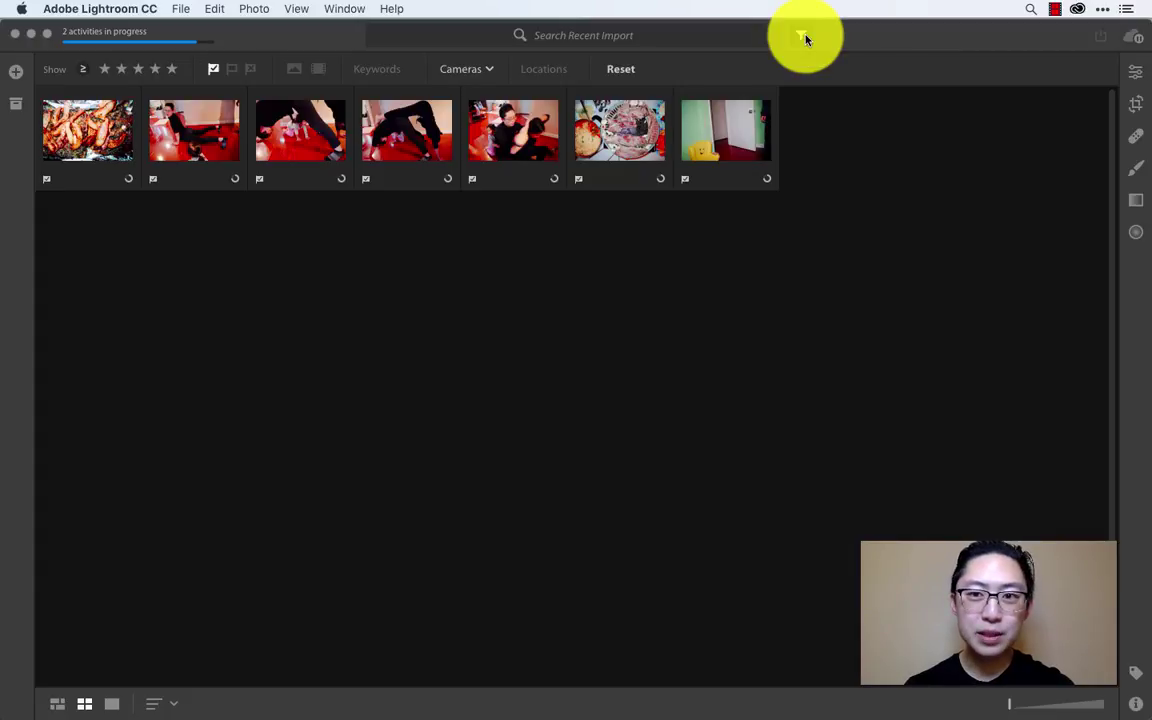
# Clear the Picked filter to show all imports, and enlarge thumbnails to seven per row.
pyautogui.click(804, 37)
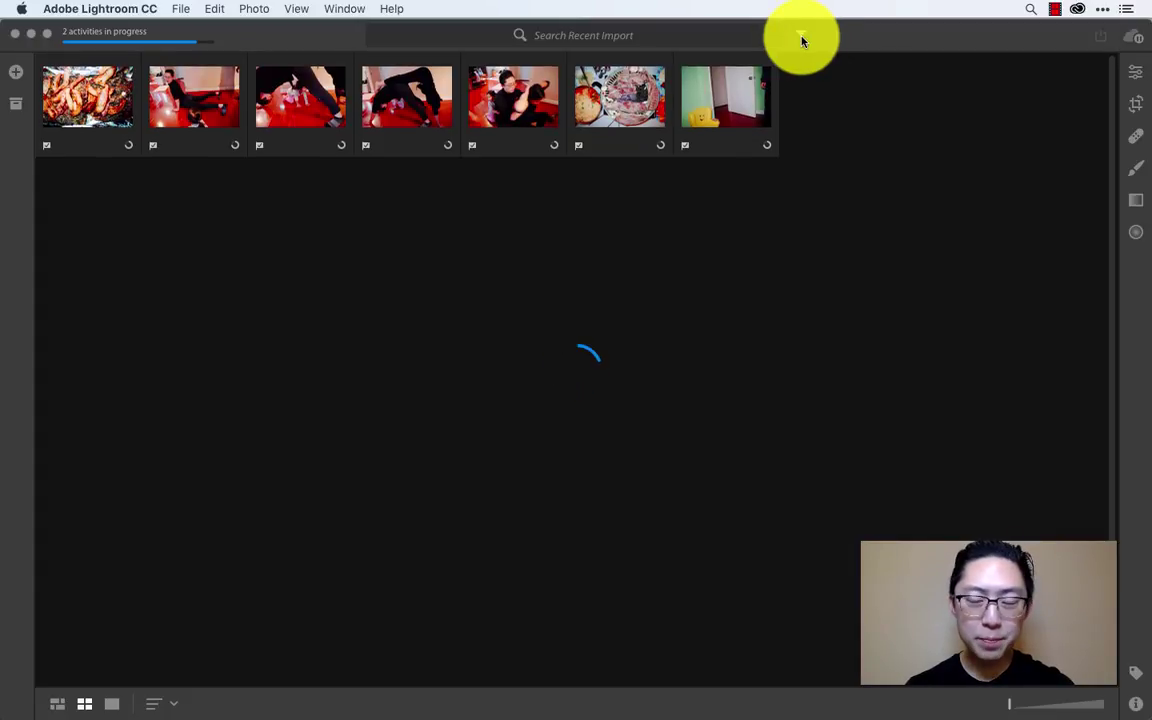
pyautogui.click(800, 40)
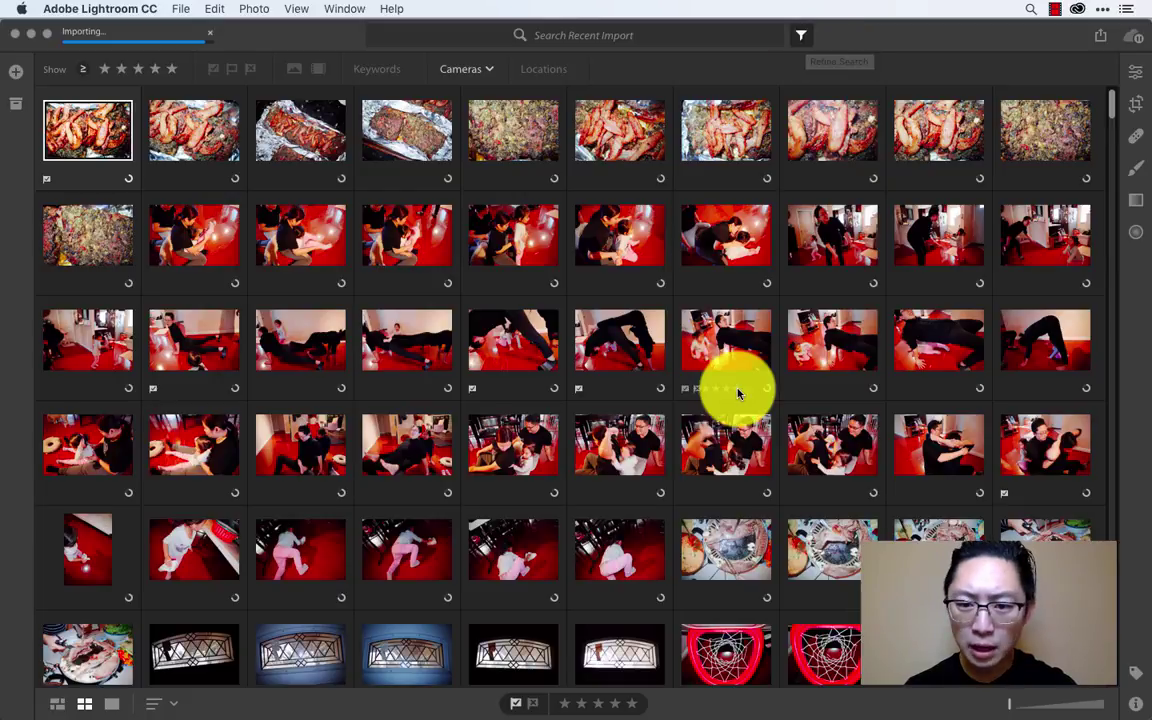
pyautogui.scroll(-2, 742, 388)
pyautogui.scroll(-3, 674, 503)
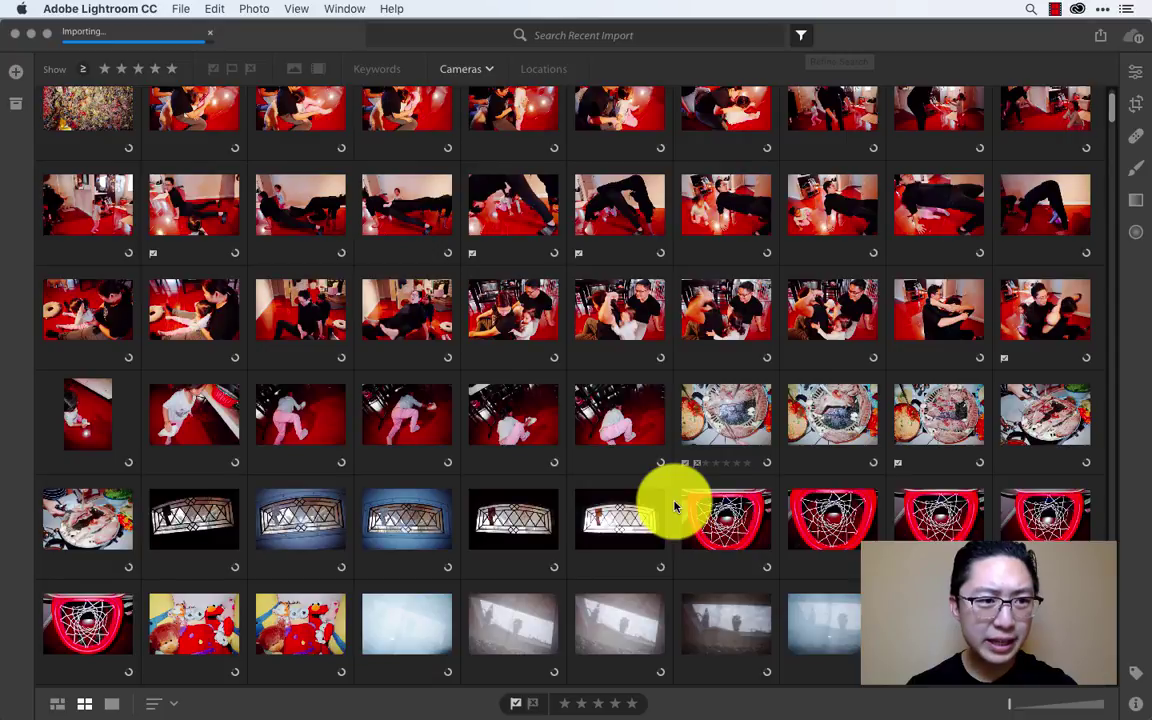
pyautogui.scroll(-1, 674, 507)
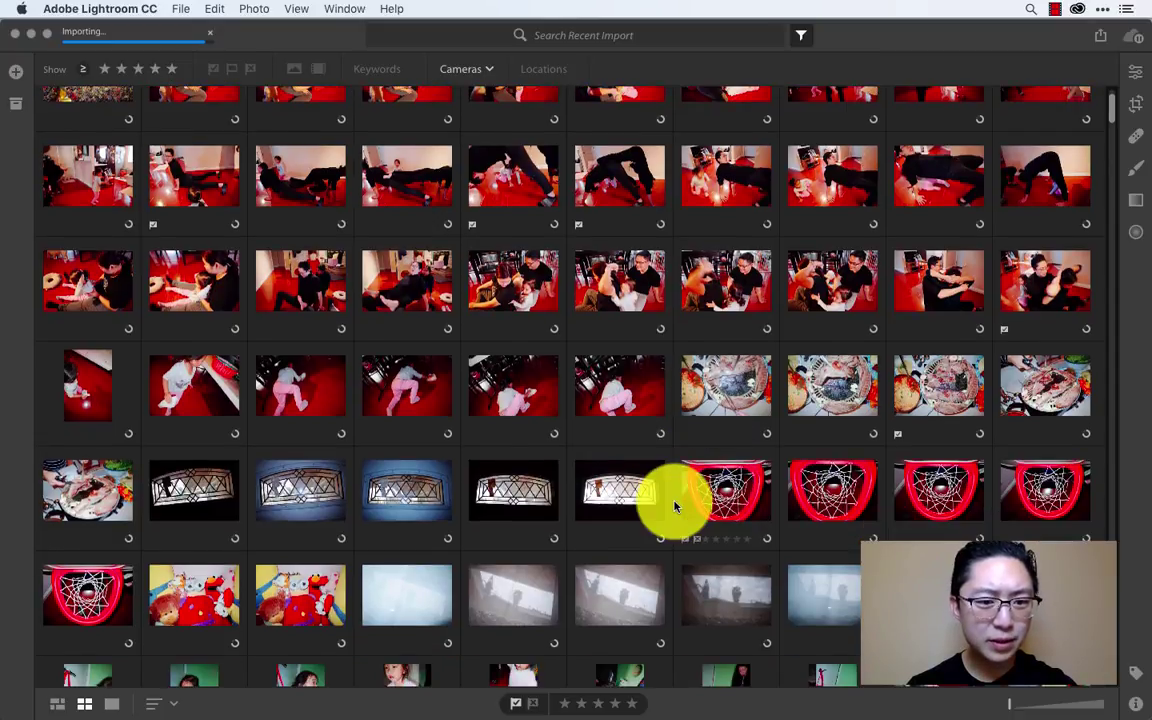
pyautogui.scroll(-1, 600, 480)
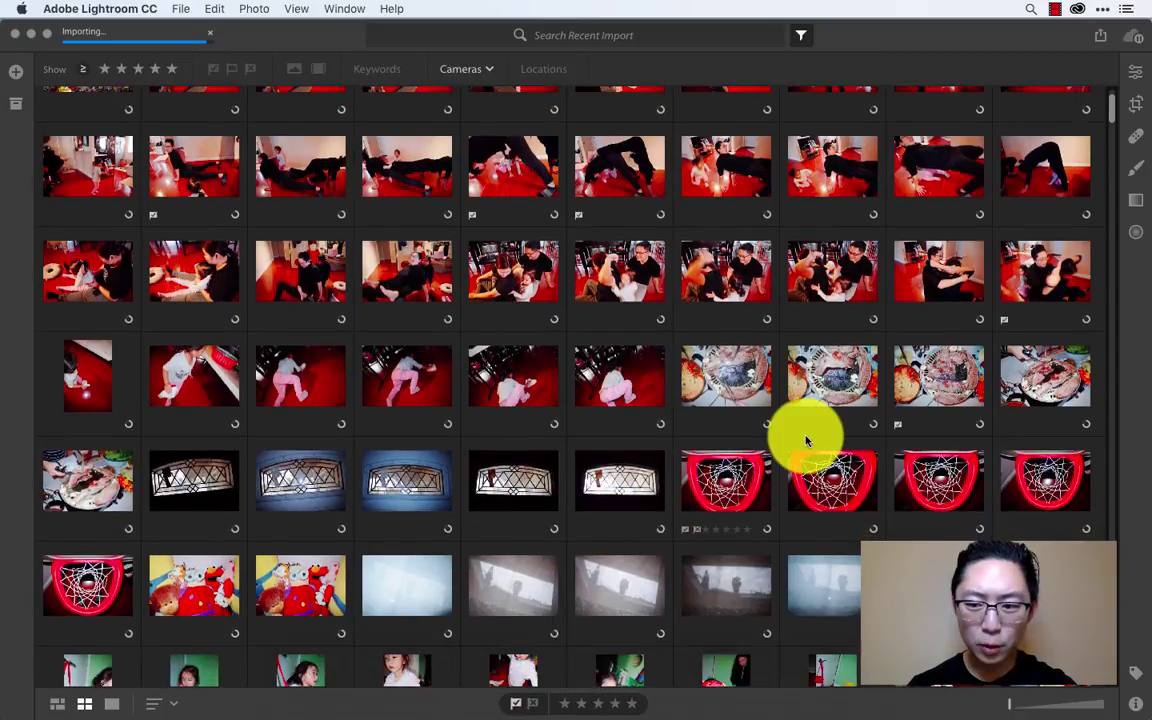
pyautogui.click(1035, 709)
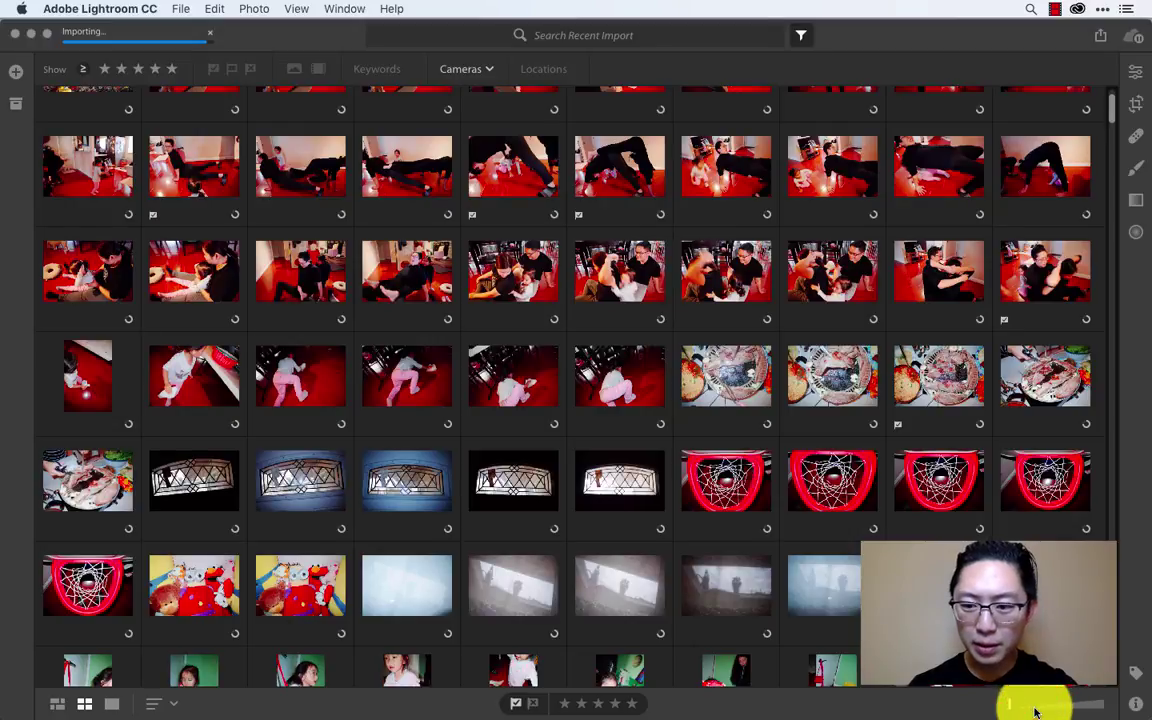
pyautogui.moveTo(1035, 709); pyautogui.dragTo(1006, 712)
# Try Photo Grid and Square Grid layouts, keep Capture Date sorting, and show My Photos.
pyautogui.click(58, 705)
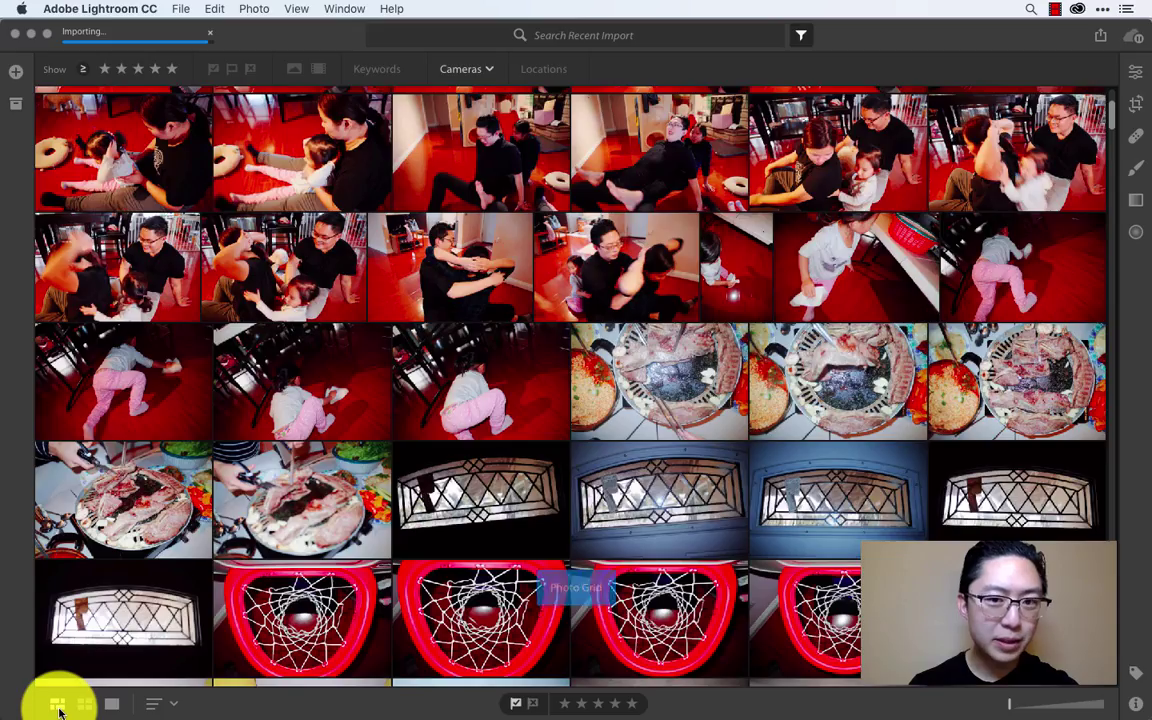
pyautogui.click(83, 705)
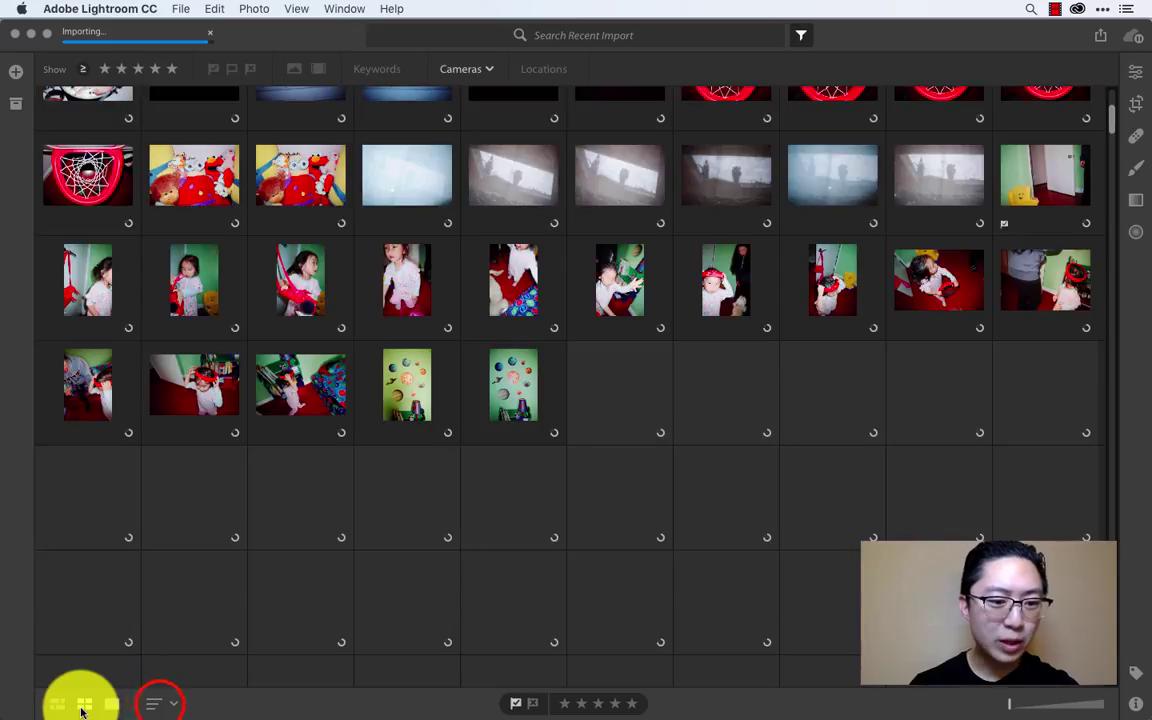
pyautogui.click(155, 703)
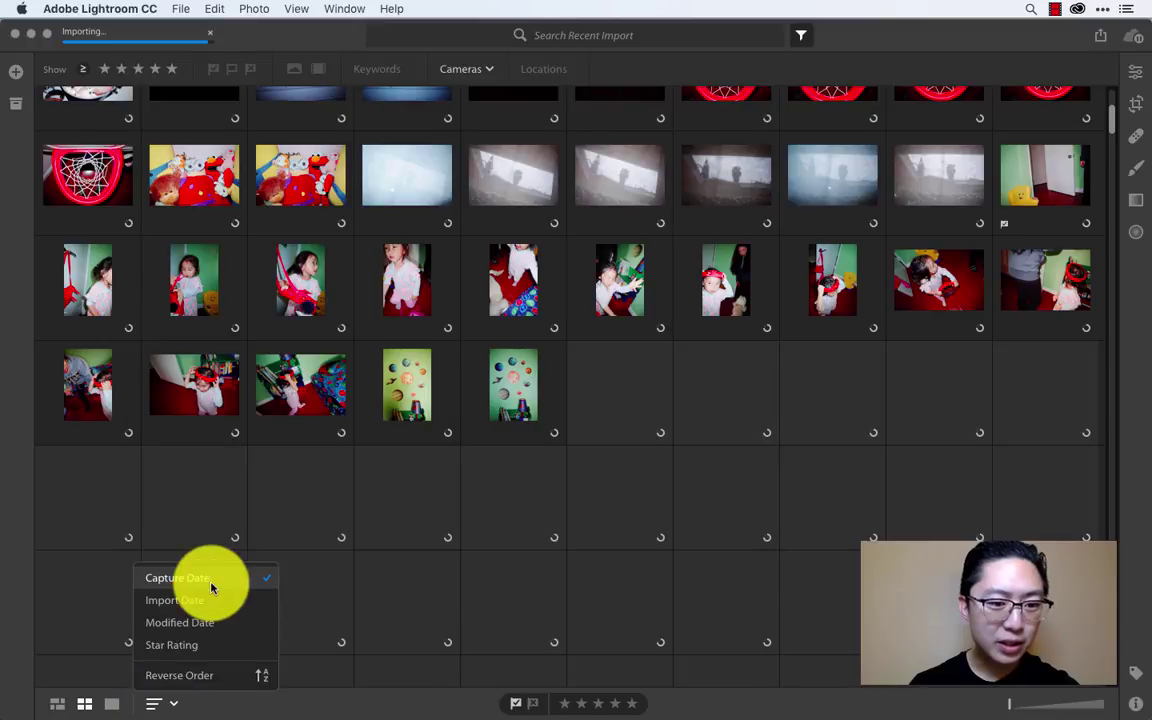
pyautogui.click(156, 700)
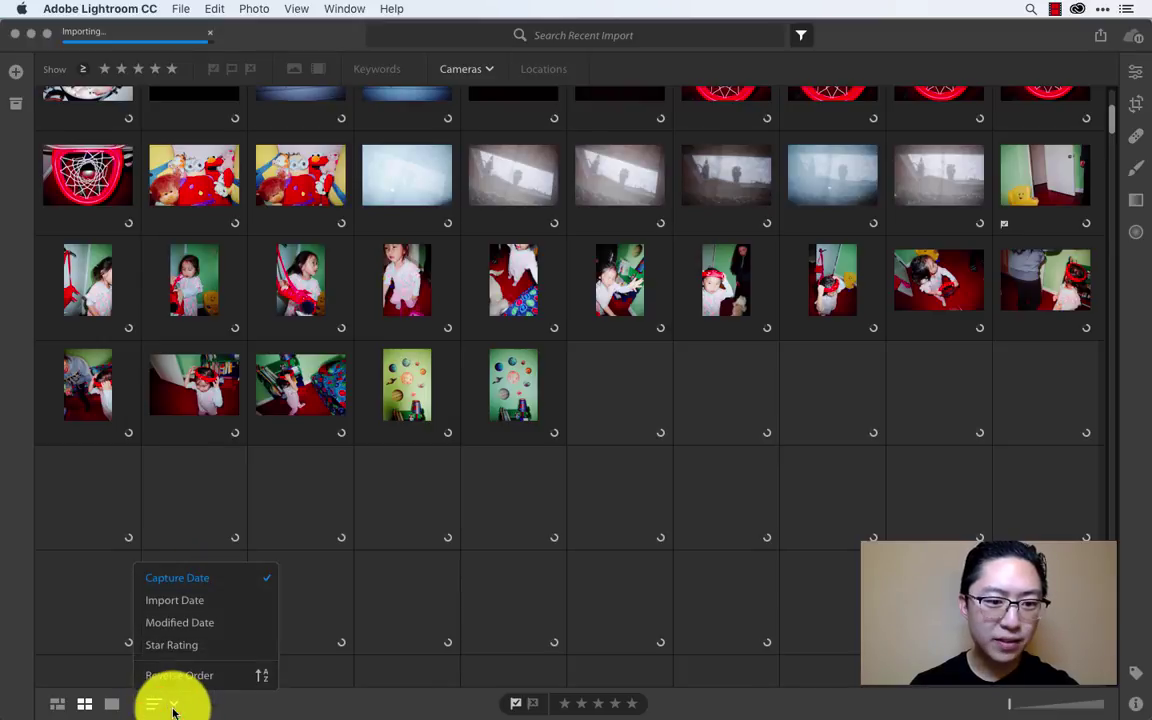
pyautogui.scroll(2, 520, 462)
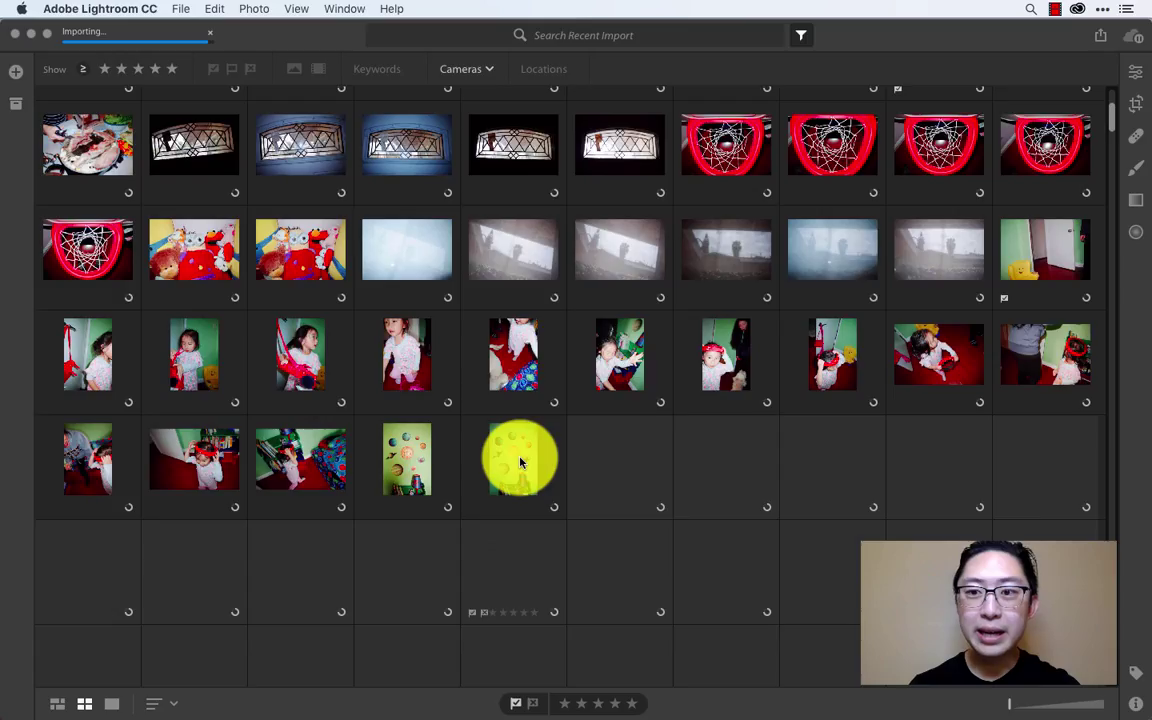
pyautogui.click(15, 110)
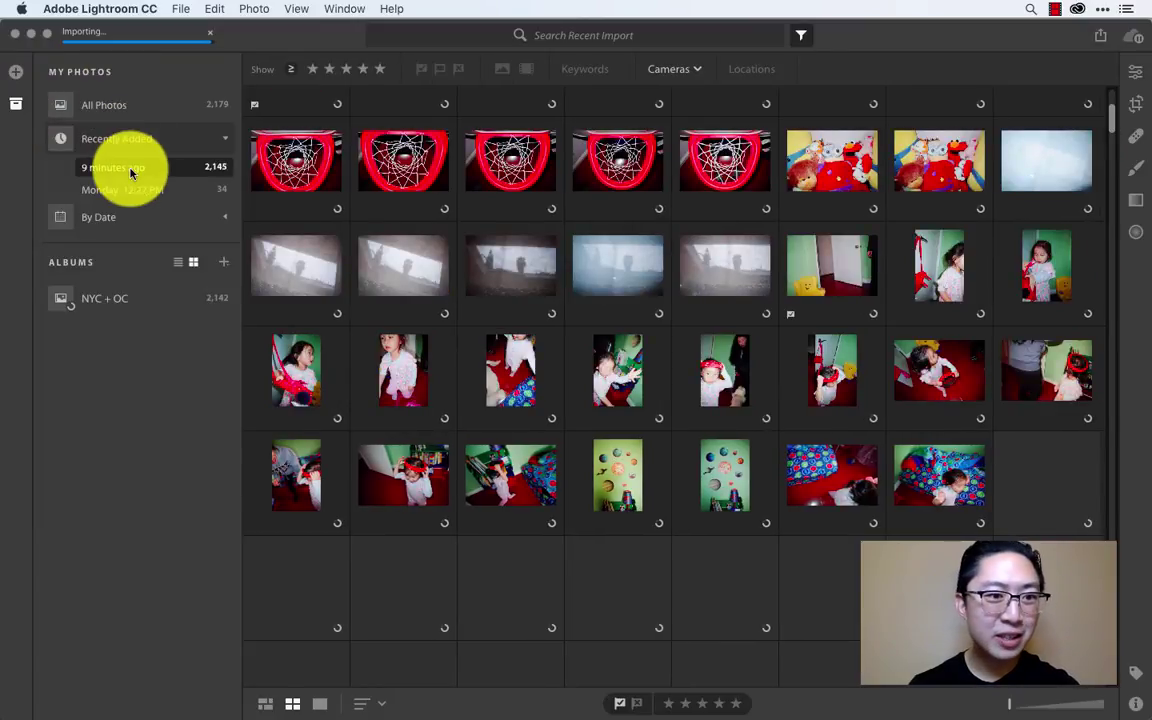
# Hide the My Photos panel to return to the full Recent Import grid.
pyautogui.click(16, 108)
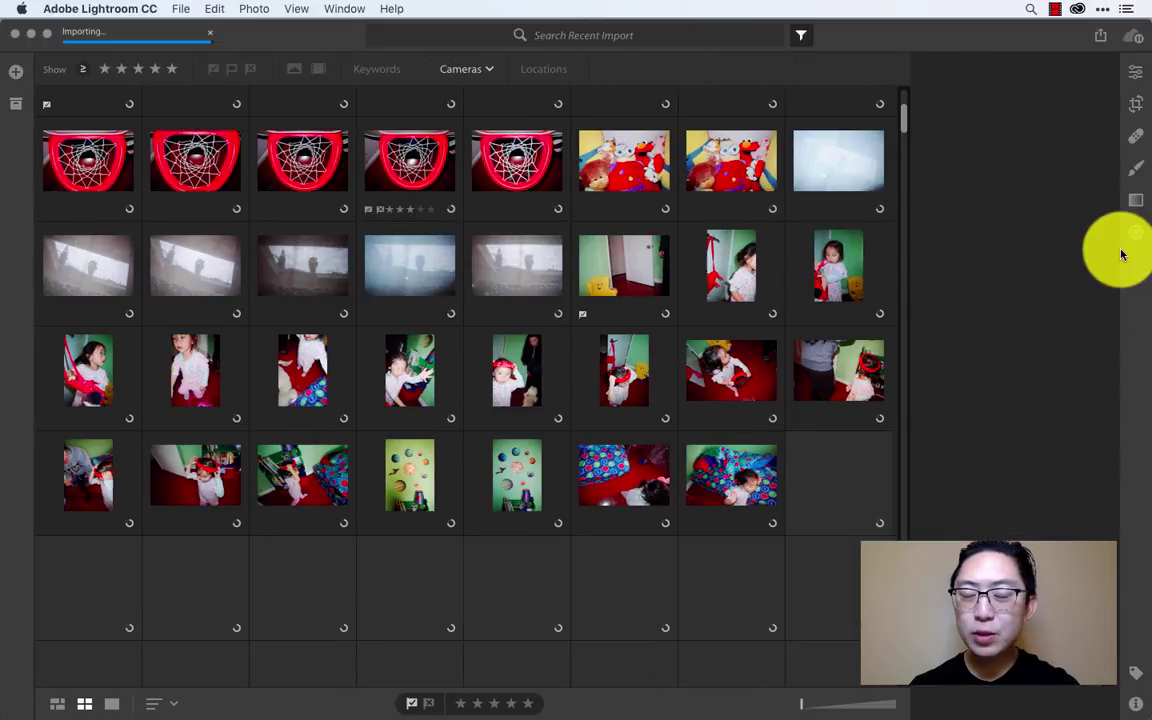